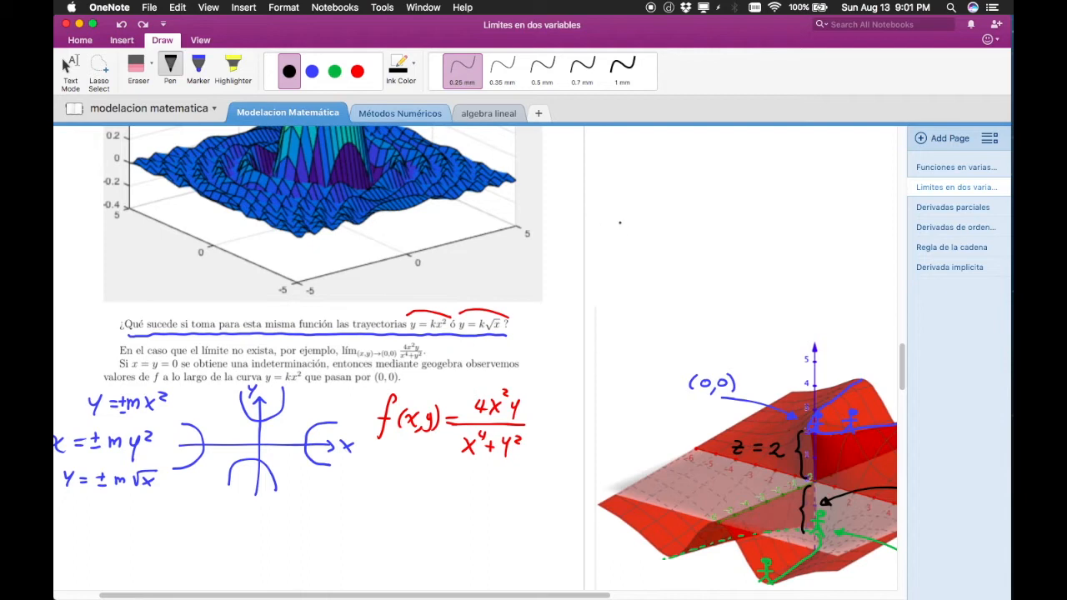
# - Handwrite f(x,y) = 4x²y/(x⁴+y²) in black ink in the blank area above the red surface picture
pyautogui.moveTo(631, 198)
pyautogui.mouseDown()
pyautogui.moveTo(614, 257)
pyautogui.moveTo(634, 223)
pyautogui.moveTo(665, 249)
pyautogui.moveTo(685, 230)
pyautogui.moveTo(682, 242)
pyautogui.moveTo(766, 209)
pyautogui.mouseUp()
pyautogui.moveTo(758, 198)
pyautogui.mouseDown()
pyautogui.moveTo(760, 220)
pyautogui.moveTo(786, 218)
pyautogui.moveTo(771, 217)
pyautogui.moveTo(799, 200)
pyautogui.moveTo(808, 221)
pyautogui.moveTo(735, 226)
pyautogui.moveTo(767, 267)
pyautogui.moveTo(750, 263)
pyautogui.mouseUp()
pyautogui.moveTo(775, 236); pyautogui.dragTo(783, 243)
pyautogui.moveTo(778, 236)
pyautogui.mouseDown()
pyautogui.moveTo(778, 248)
pyautogui.moveTo(795, 250)
pyautogui.mouseUp()
pyautogui.moveTo(790, 246)
pyautogui.mouseDown()
pyautogui.moveTo(790, 258)
pyautogui.moveTo(808, 253)
pyautogui.mouseUp()
pyautogui.moveTo(814, 242)
pyautogui.mouseDown()
pyautogui.moveTo(804, 276)
pyautogui.moveTo(829, 247)
pyautogui.mouseUp()
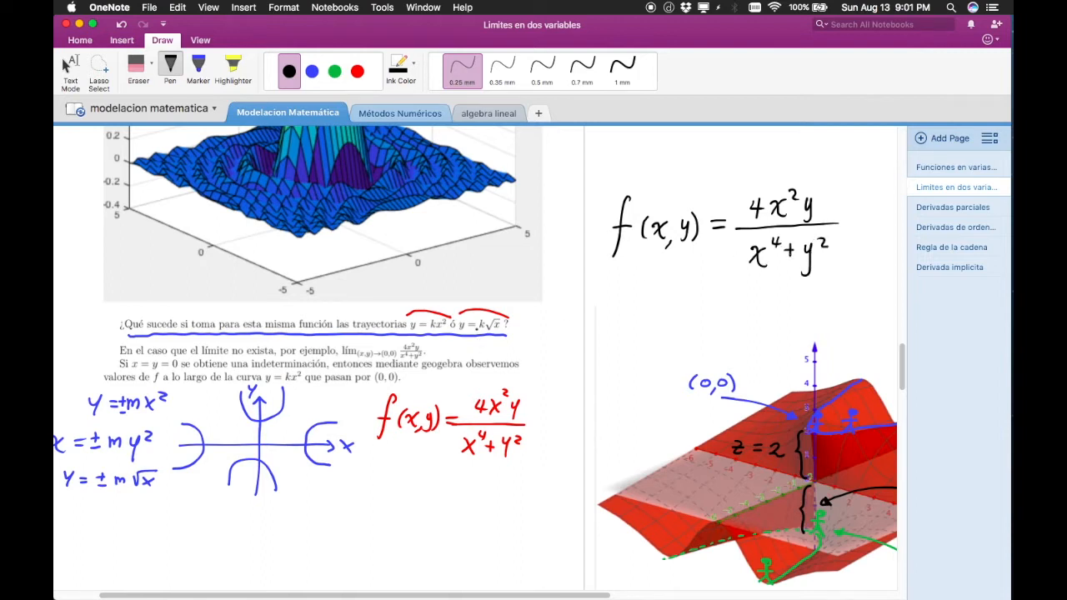
# - Draw an arrow from the black handwritten function to the trajectories question and enclose the function in curly braces
pyautogui.moveTo(658, 261)
pyautogui.mouseDown()
pyautogui.moveTo(523, 280)
pyautogui.moveTo(501, 299)
pyautogui.mouseUp()
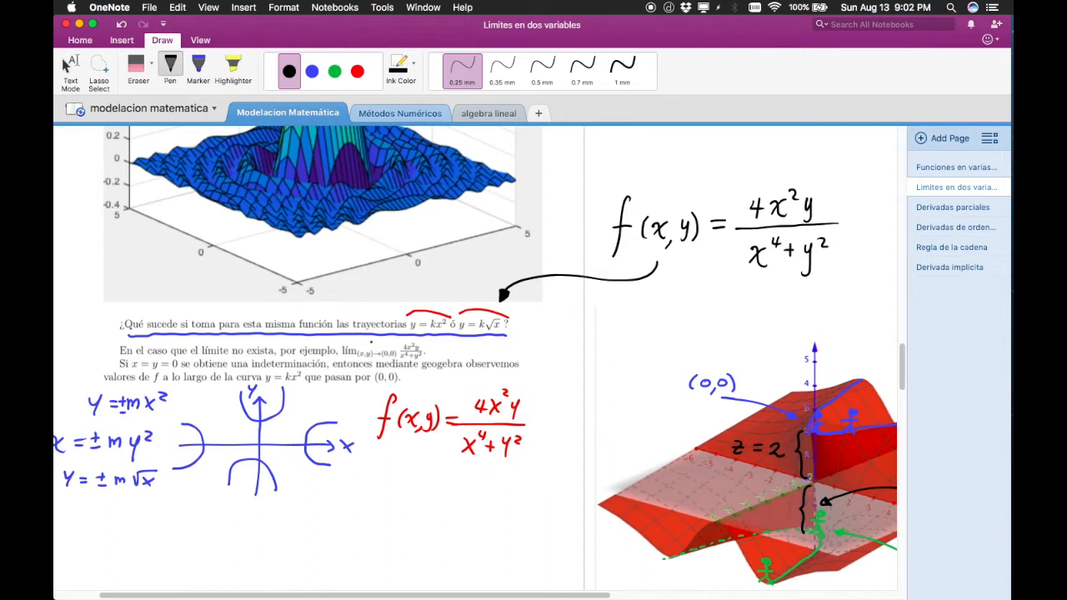
pyautogui.moveTo(861, 182); pyautogui.dragTo(859, 267)
pyautogui.moveTo(604, 182); pyautogui.dragTo(594, 278)
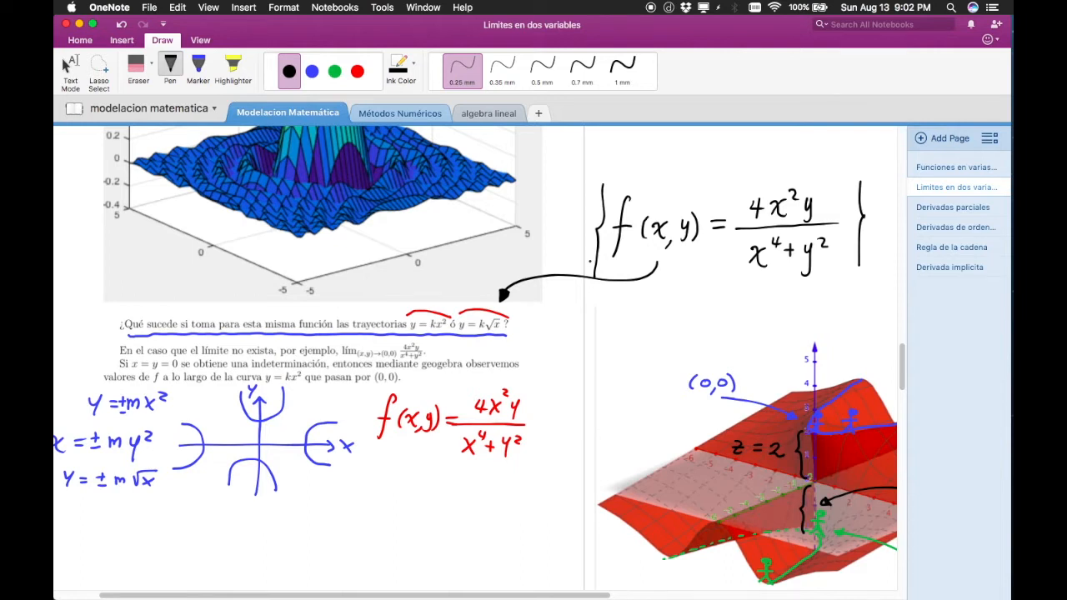
# - Switch to GeoGebra and widen the Algebra view to nearly half of the window
pyautogui.hotkey('ctrl', 'Right')
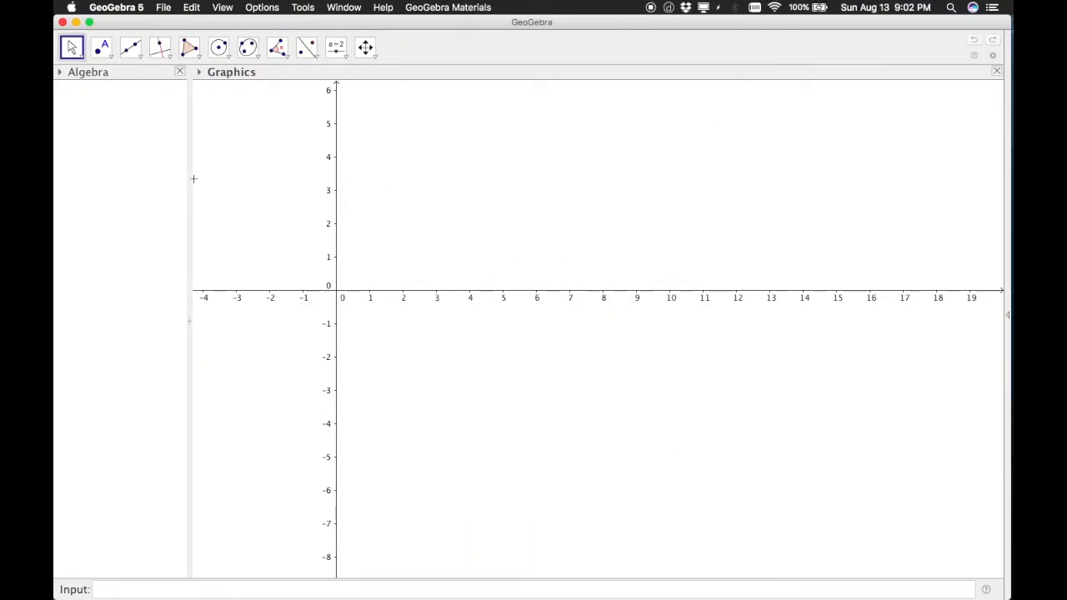
pyautogui.moveTo(190, 179); pyautogui.dragTo(467, 219)
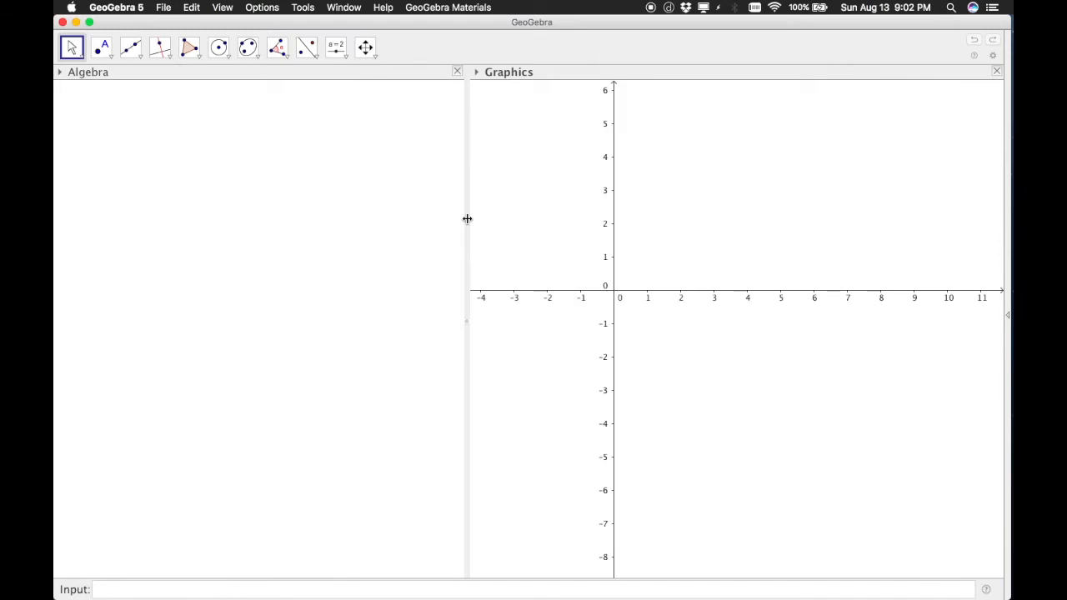
# - Define the function f(x,y)=(4*x^2*y)/(x^4+y^2), checking its formula in the OneNote notes
pyautogui.click(304, 590)
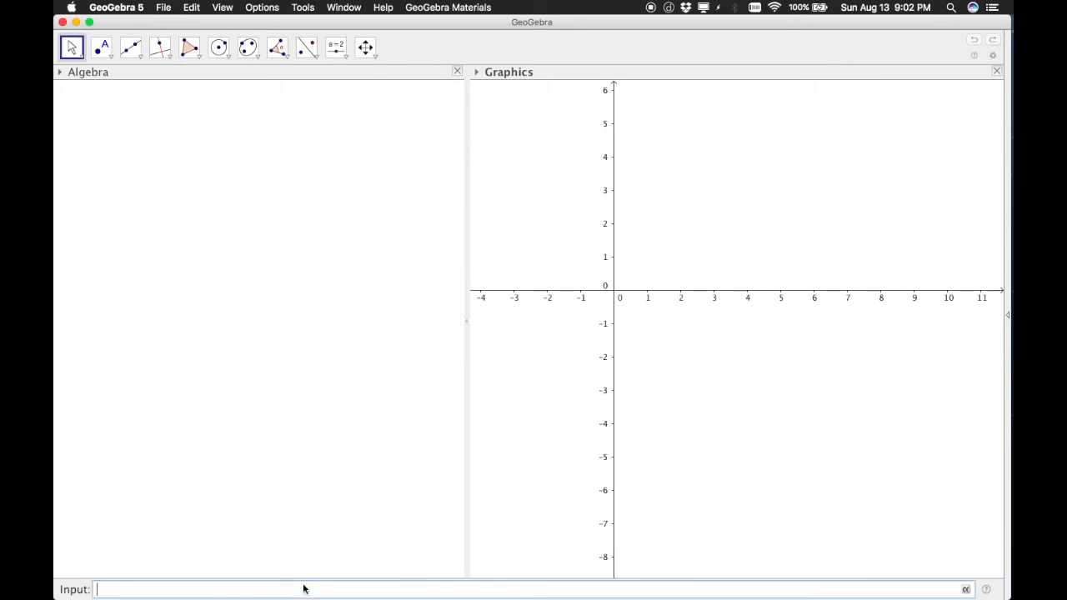
pyautogui.write('f(x,y)=')
pyautogui.hotkey('ctrl', 'Left')
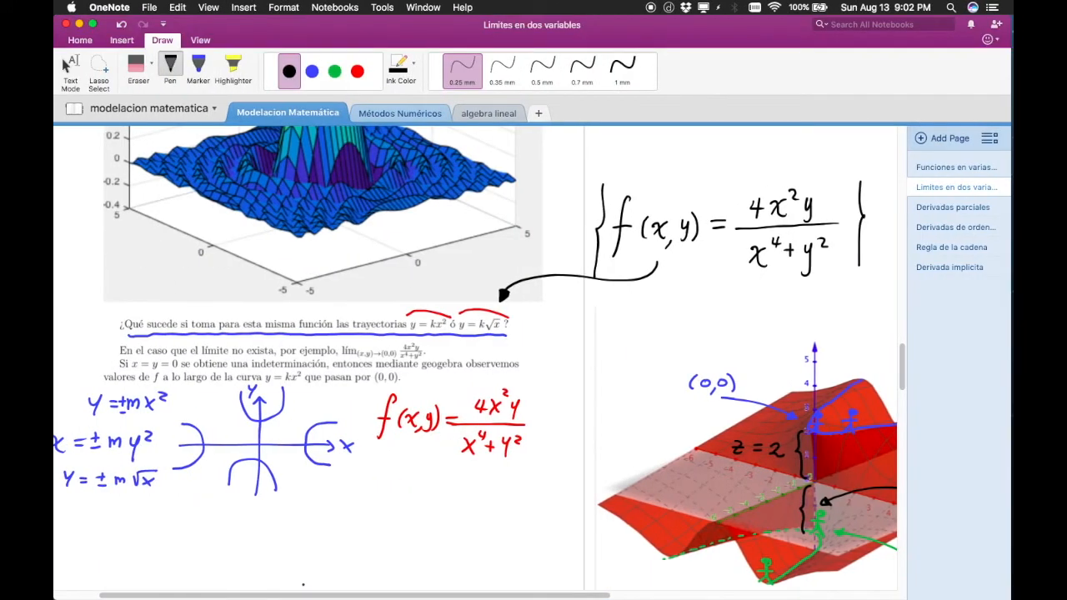
pyautogui.hotkey('ctrl', 'Right')
pyautogui.write('4*x^2')
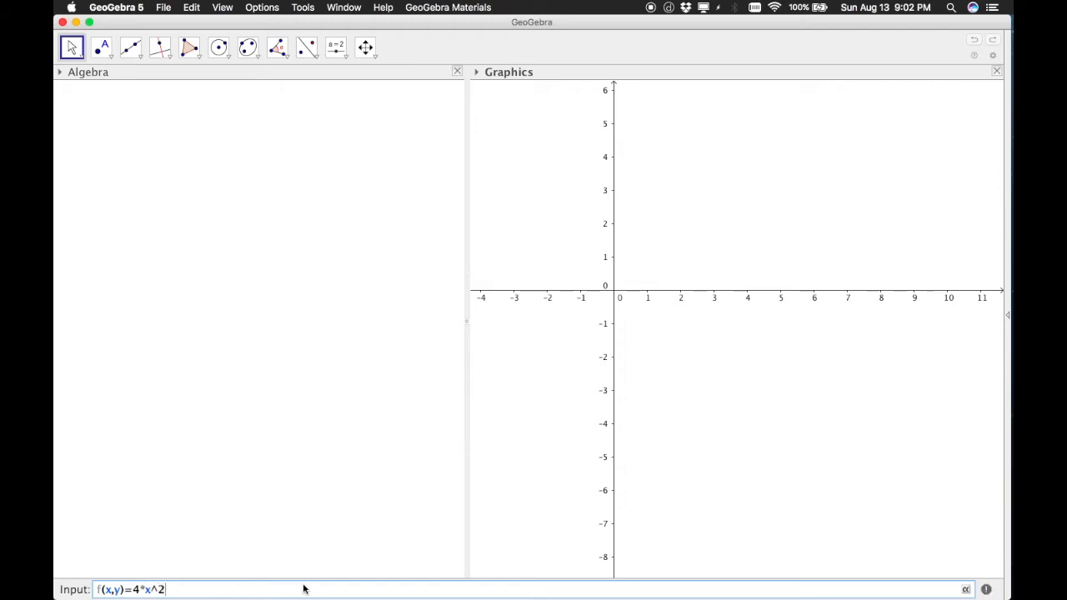
pyautogui.write('*y)')
pyautogui.press('Left')
pyautogui.press('Left')
pyautogui.press('Left')
pyautogui.write('(')
pyautogui.press('End')
pyautogui.write('/(x^4+y^2')
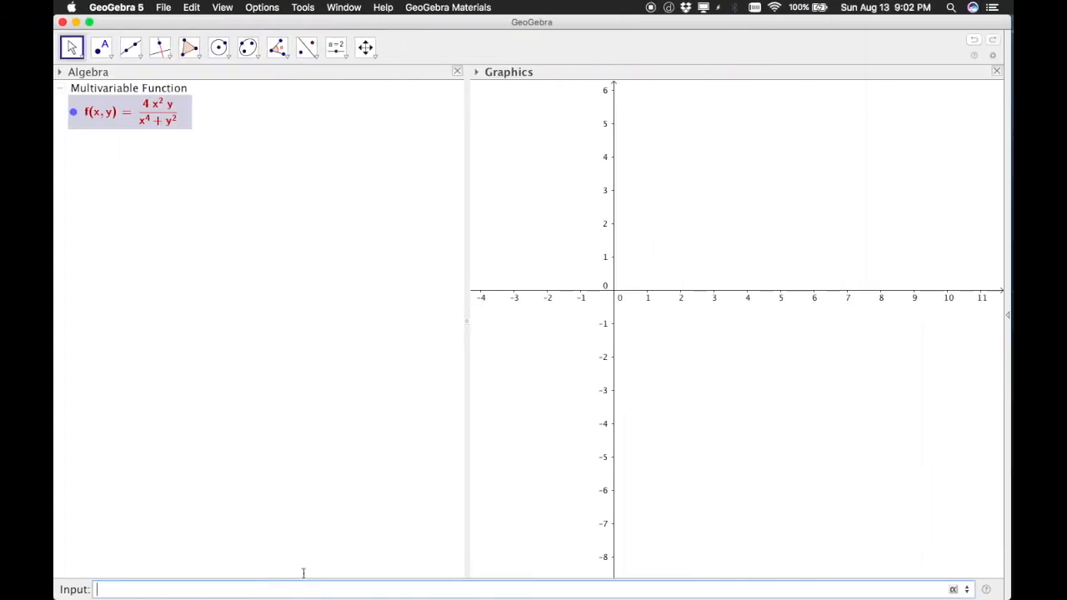
# - Show the 3D Graphics view, dock it below the Algebra view and make it taller
pyautogui.click(223, 8)
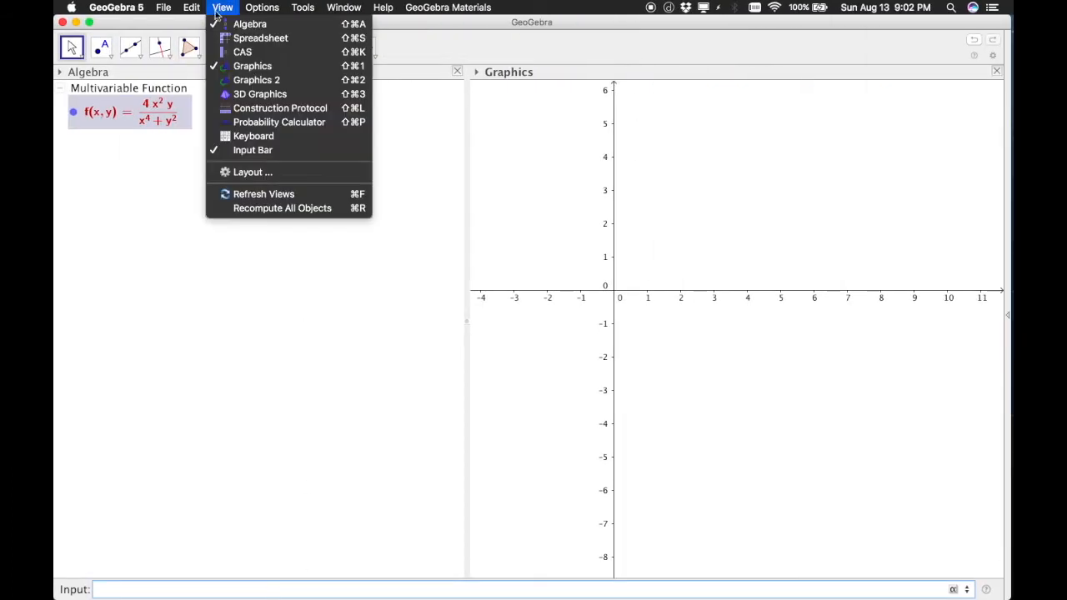
pyautogui.click(250, 94)
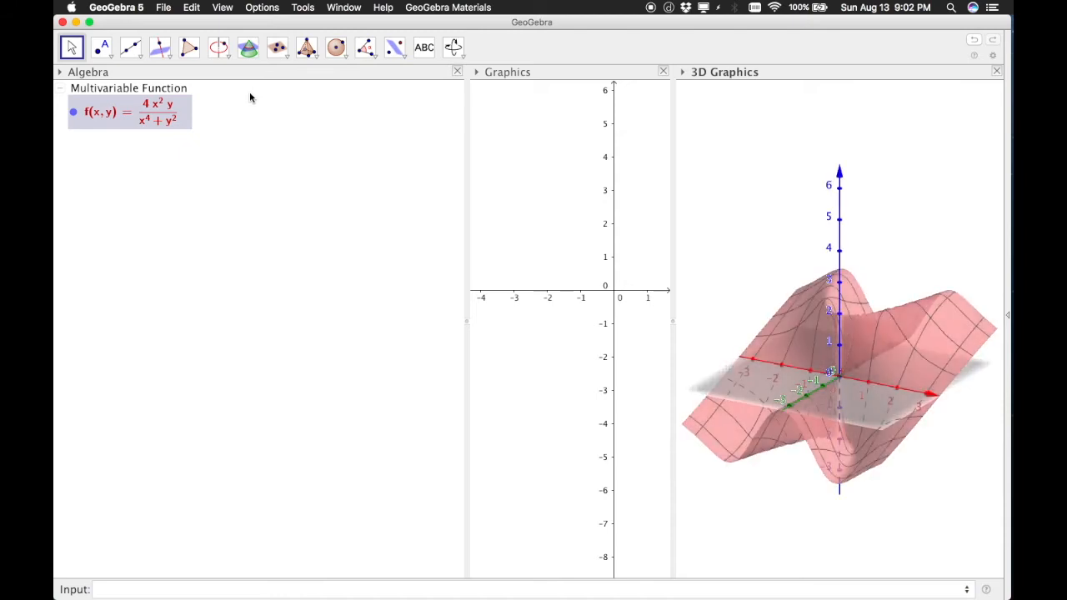
pyautogui.moveTo(883, 81); pyautogui.dragTo(359, 428)
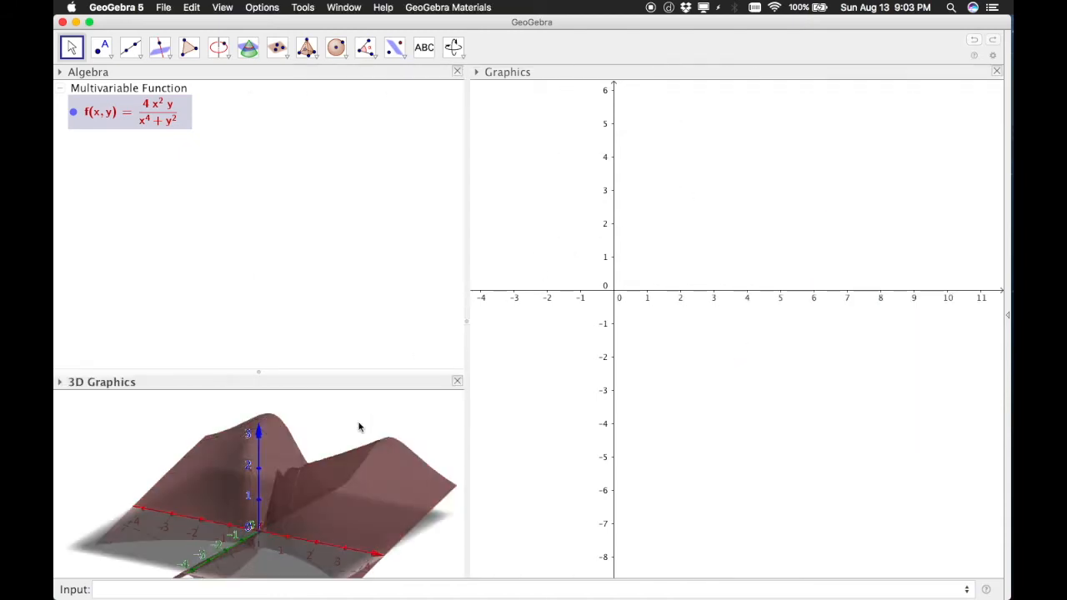
pyautogui.moveTo(238, 375); pyautogui.dragTo(226, 258)
pyautogui.click(409, 346)
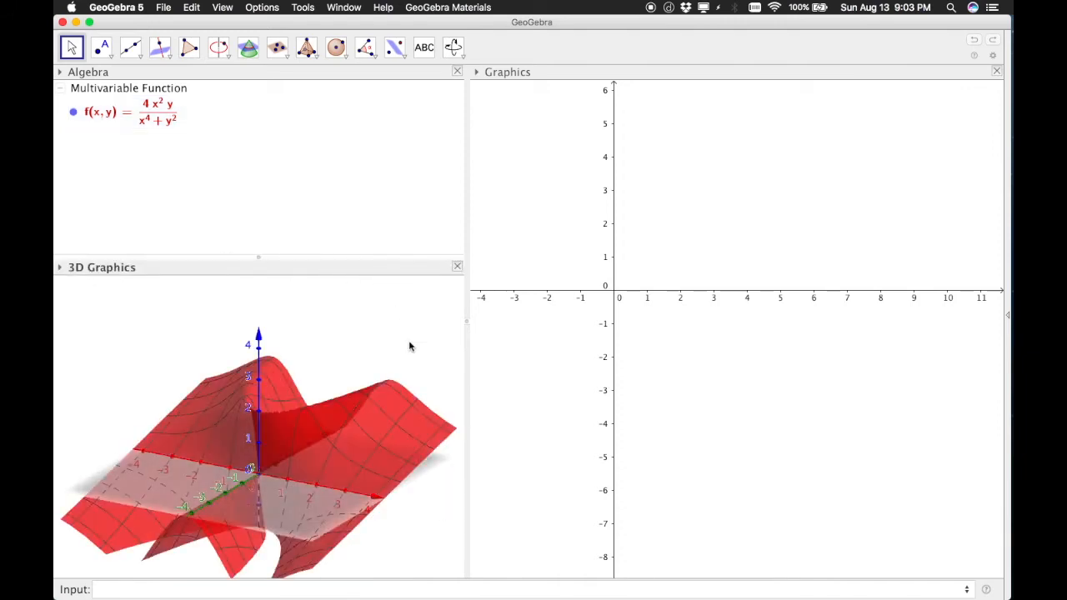
# - Rotate the 3D surface to examine its shape around the origin from the side and from above
pyautogui.moveTo(410, 346); pyautogui.dragTo(387, 338)
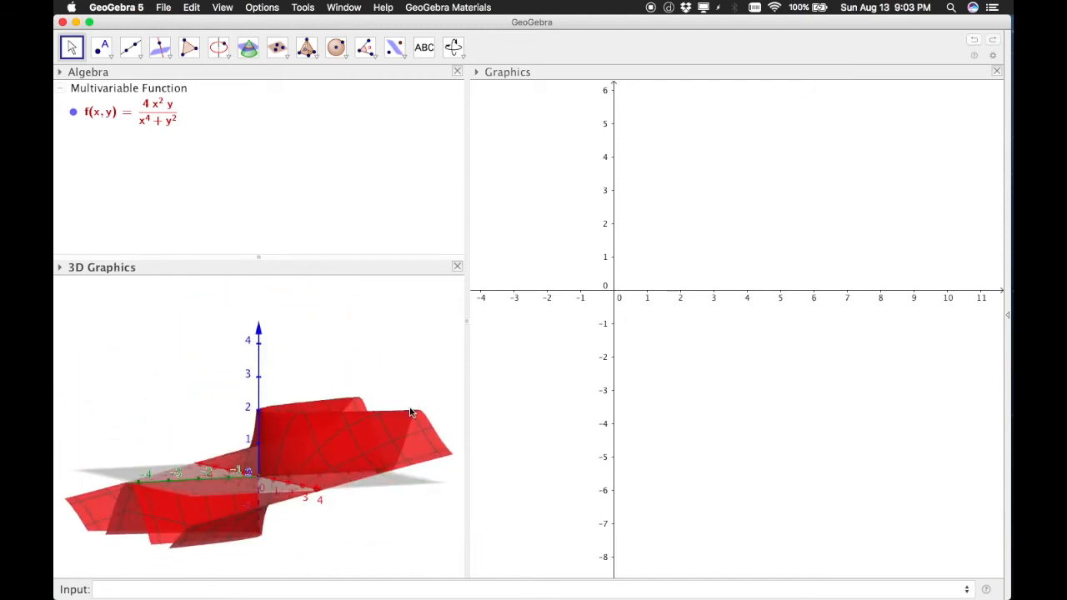
pyautogui.click(378, 410)
pyautogui.click(316, 396)
pyautogui.moveTo(371, 369); pyautogui.dragTo(367, 420)
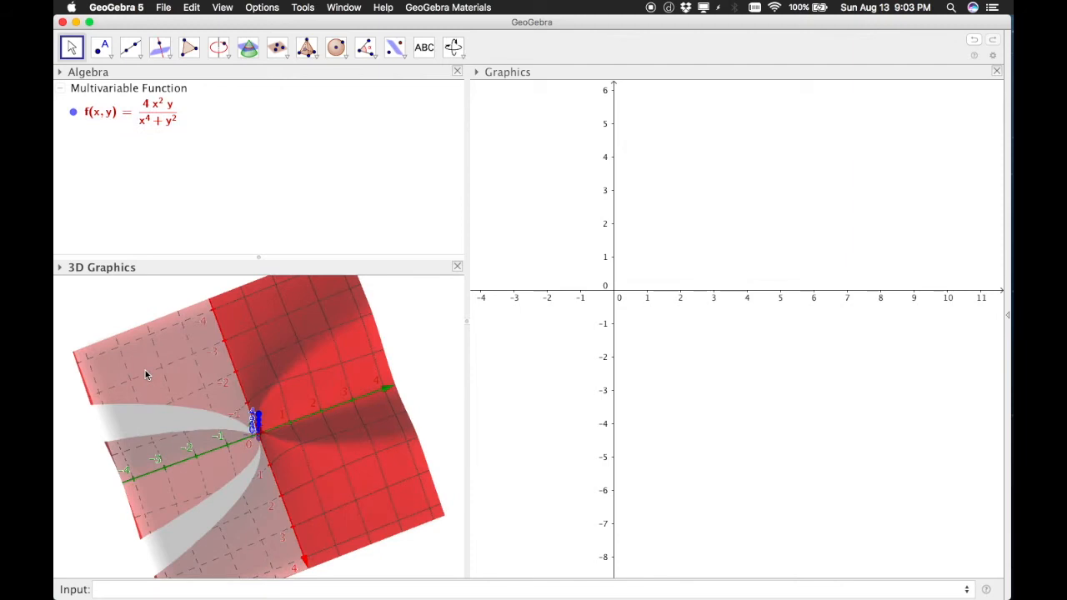
pyautogui.moveTo(99, 525); pyautogui.dragTo(116, 467)
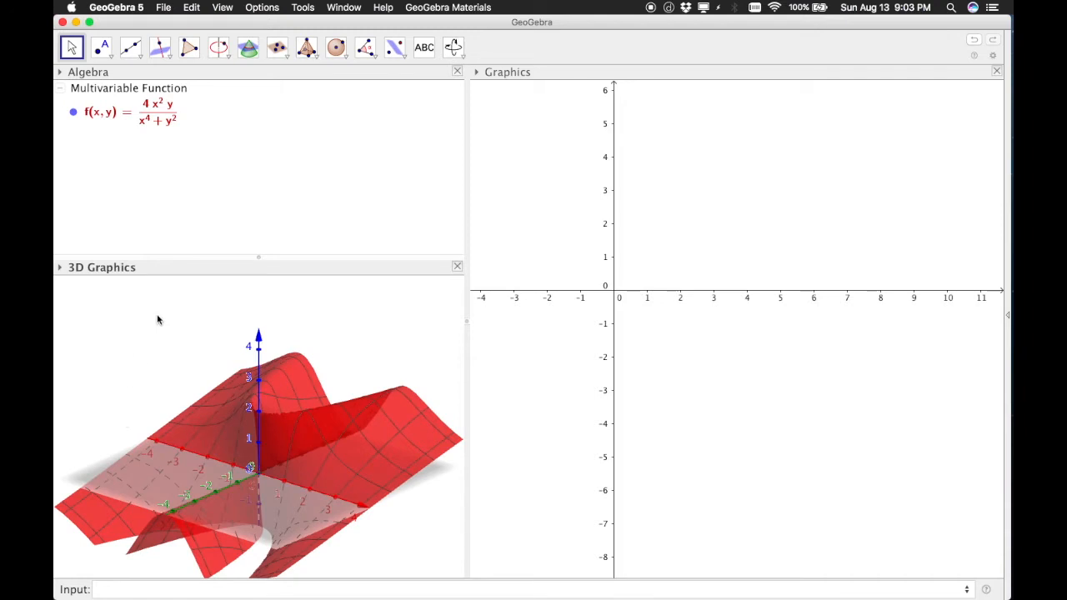
# - Return to the OneNote page and outline the printed limit as (x,y)→(0,0) and its fraction in black ink
pyautogui.hotkey('ctrl', 'Left')
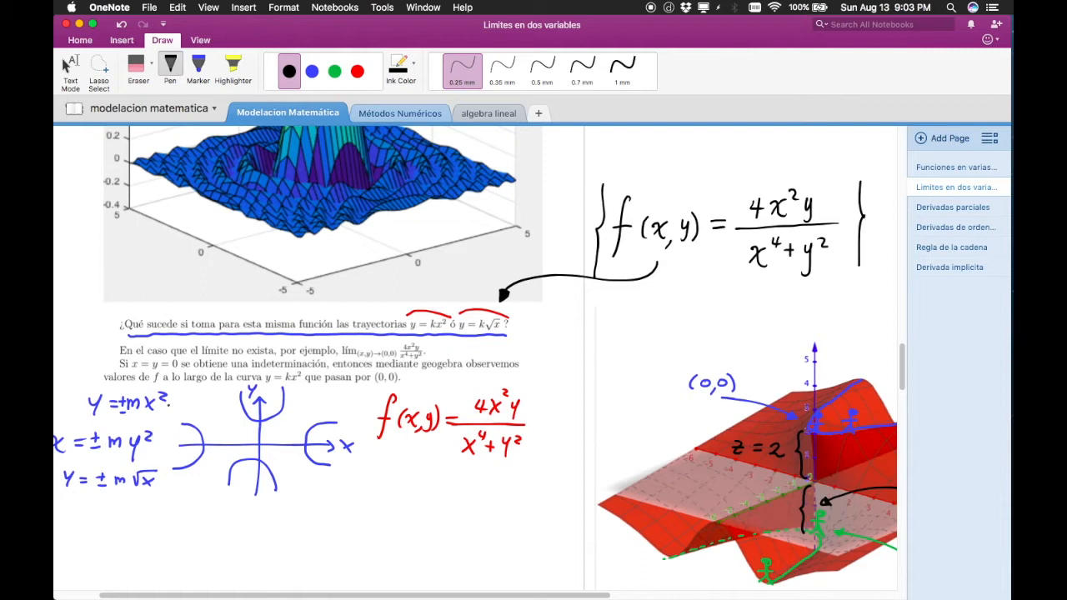
pyautogui.keyDown('ctrl'); pyautogui.scroll(5, 378, 378); pyautogui.keyUp('ctrl')
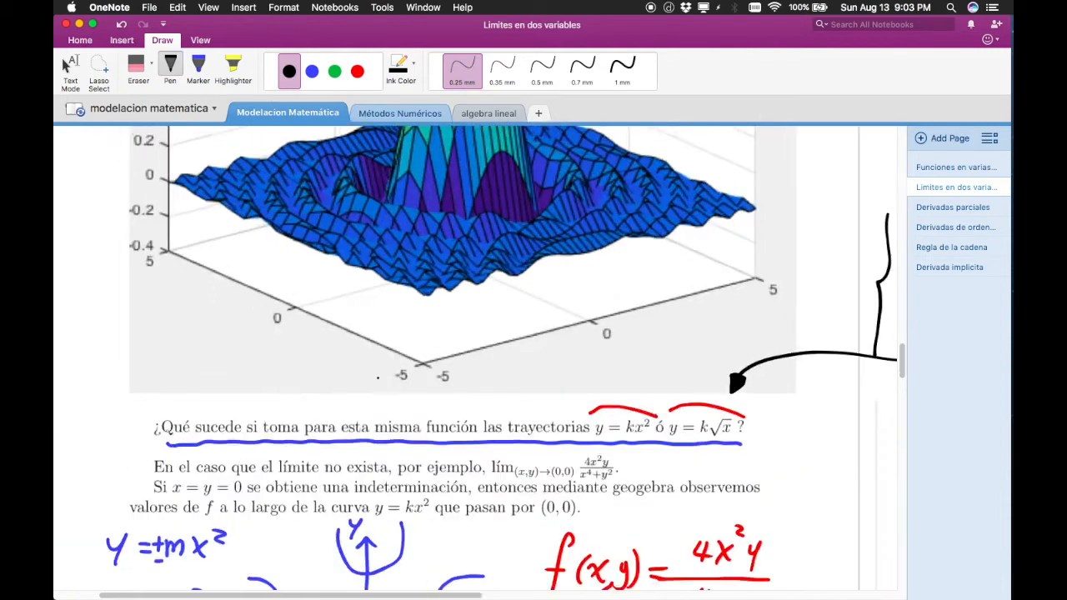
pyautogui.scroll(-5, 511, 457)
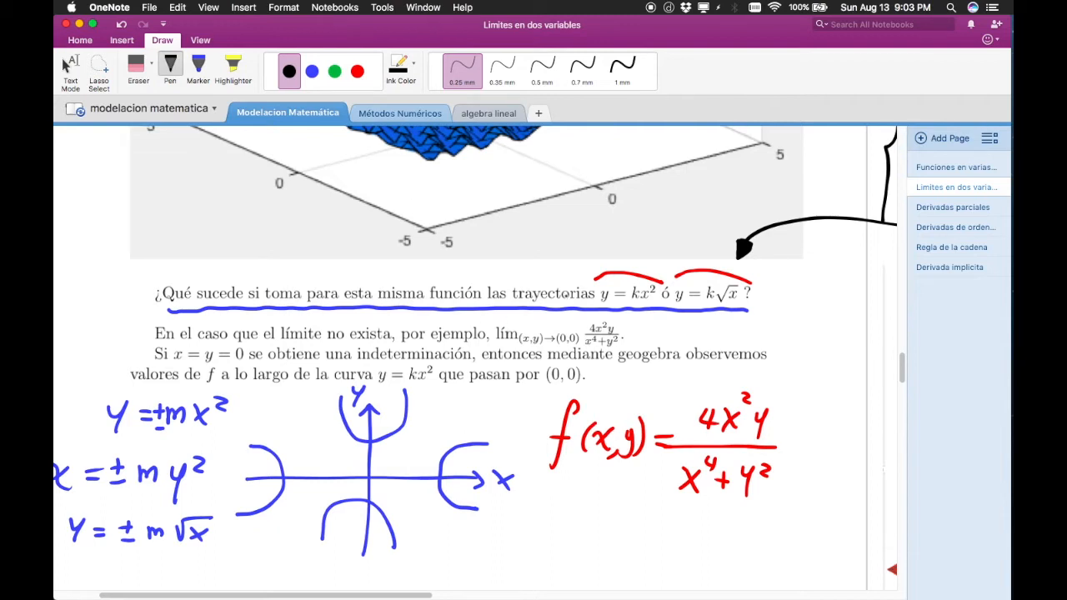
pyautogui.moveTo(581, 333)
pyautogui.mouseDown()
pyautogui.moveTo(492, 319)
pyautogui.moveTo(488, 342)
pyautogui.moveTo(577, 350)
pyautogui.moveTo(604, 319)
pyautogui.moveTo(637, 322)
pyautogui.moveTo(624, 358)
pyautogui.moveTo(587, 350)
pyautogui.mouseUp()
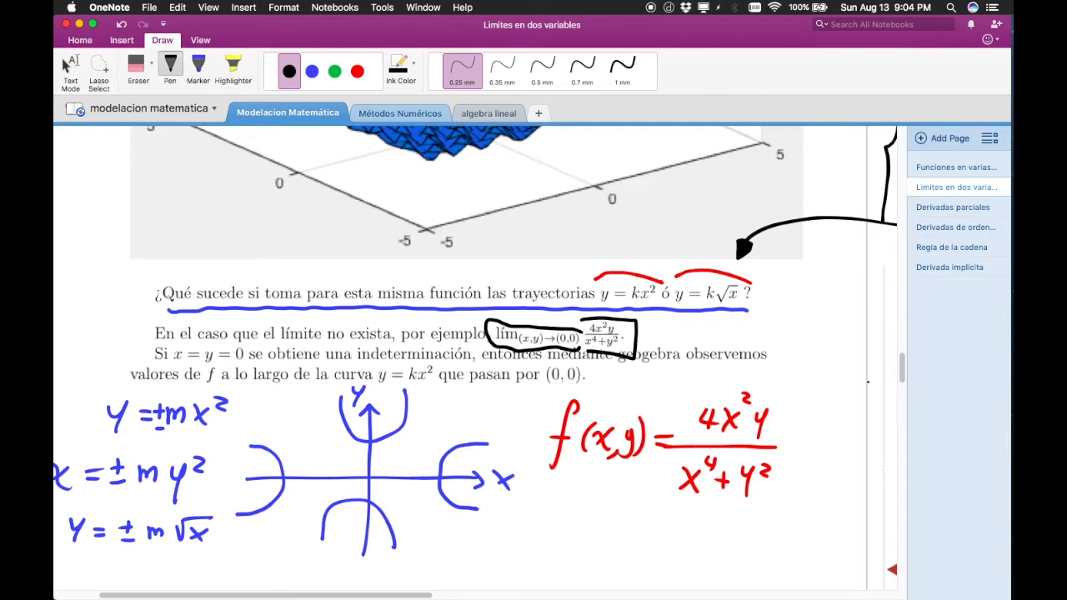
# - Handwrite the heading "Límite (2 tipos de trayectorias)" in the blank area beside the braced function
pyautogui.hscroll(15, 475, 359)
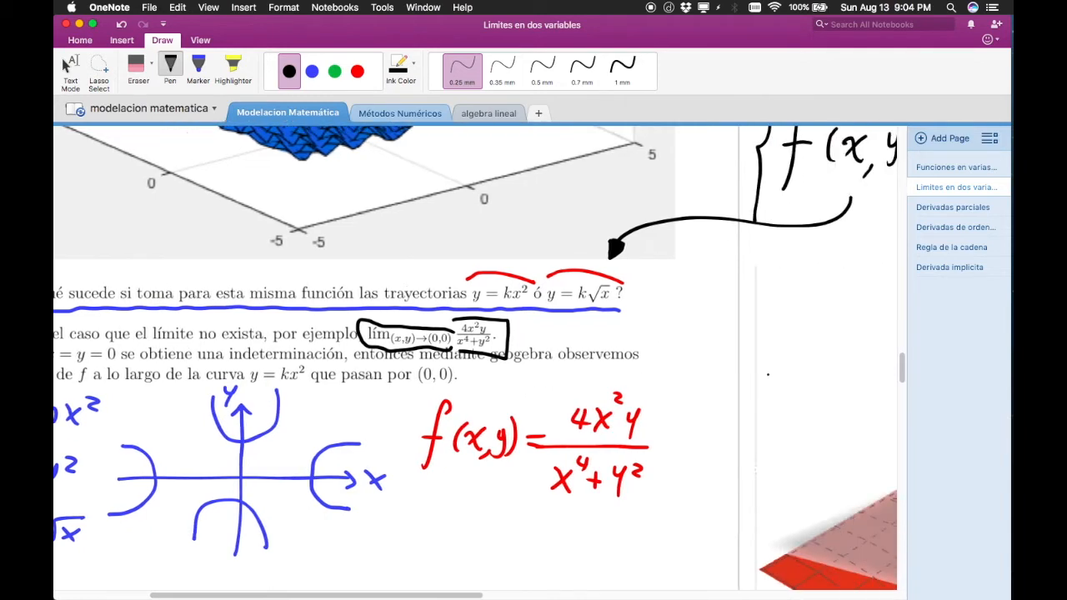
pyautogui.scroll(5, 768, 375)
pyautogui.hscroll(4, 768, 374)
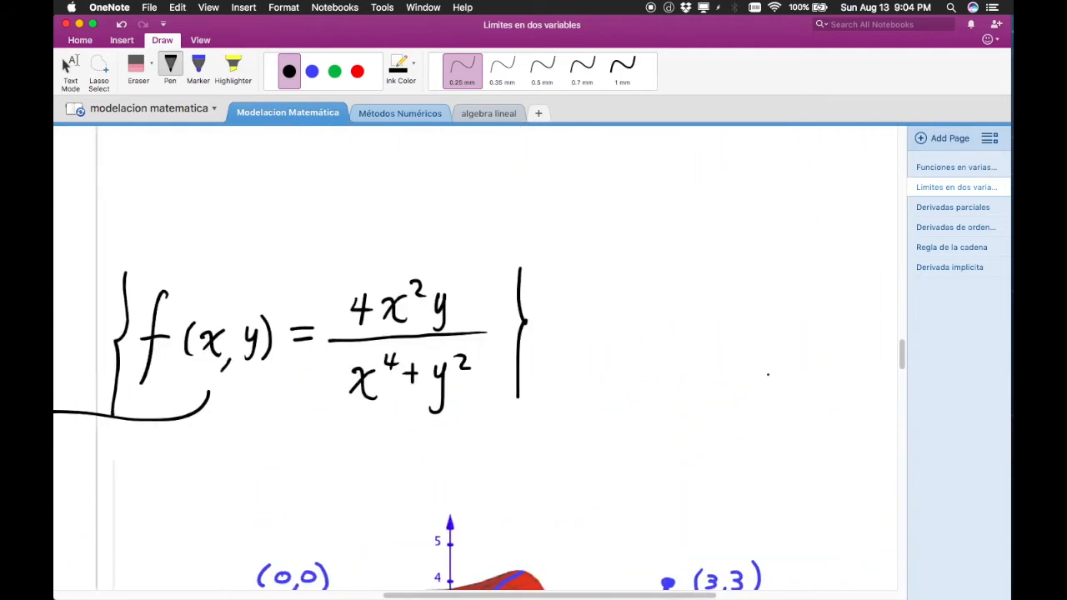
pyautogui.moveTo(534, 162)
pyautogui.mouseDown()
pyautogui.moveTo(550, 140)
pyautogui.moveTo(555, 185)
pyautogui.moveTo(568, 151)
pyautogui.moveTo(595, 180)
pyautogui.moveTo(600, 171)
pyautogui.mouseUp()
pyautogui.moveTo(602, 175); pyautogui.dragTo(621, 180)
pyautogui.moveTo(606, 162)
pyautogui.mouseDown()
pyautogui.moveTo(624, 158)
pyautogui.moveTo(649, 180)
pyautogui.mouseUp()
pyautogui.moveTo(669, 159)
pyautogui.mouseDown()
pyautogui.moveTo(680, 155)
pyautogui.moveTo(685, 175)
pyautogui.mouseUp()
pyautogui.moveTo(710, 140); pyautogui.dragTo(711, 170)
pyautogui.moveTo(705, 155)
pyautogui.mouseDown()
pyautogui.moveTo(719, 153)
pyautogui.moveTo(731, 190)
pyautogui.moveTo(758, 165)
pyautogui.mouseUp()
pyautogui.click(784, 167)
pyautogui.moveTo(785, 146); pyautogui.dragTo(779, 172)
pyautogui.moveTo(792, 167); pyautogui.dragTo(802, 171)
pyautogui.moveTo(739, 195)
pyautogui.mouseDown()
pyautogui.moveTo(739, 219)
pyautogui.moveTo(760, 215)
pyautogui.mouseUp()
pyautogui.moveTo(764, 210); pyautogui.dragTo(778, 238)
pyautogui.moveTo(786, 210); pyautogui.dragTo(808, 220)
pyautogui.click(820, 215)
pyautogui.moveTo(803, 203); pyautogui.dragTo(855, 218)
pyautogui.click(815, 196)
pyautogui.moveTo(863, 176); pyautogui.dragTo(861, 233)
pyautogui.click(859, 215)
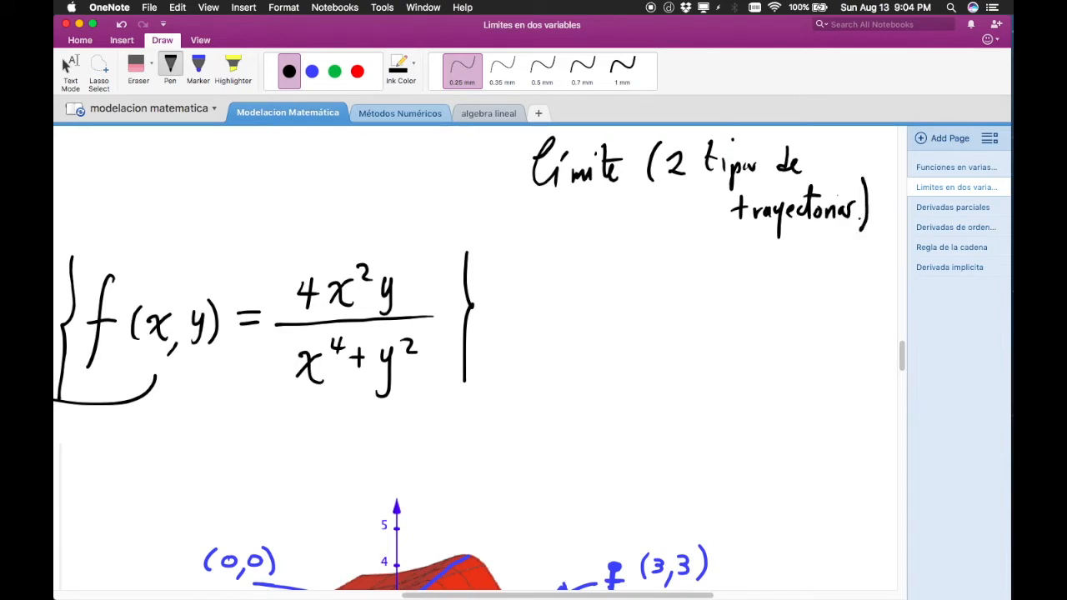
# - Handwrite the line equation y = mx + b below the trajectories heading
pyautogui.moveTo(562, 245)
pyautogui.mouseDown()
pyautogui.moveTo(574, 275)
pyautogui.moveTo(562, 291)
pyautogui.moveTo(620, 267)
pyautogui.mouseUp()
pyautogui.moveTo(600, 259); pyautogui.dragTo(621, 259)
pyautogui.moveTo(639, 252); pyautogui.dragTo(661, 270)
pyautogui.moveTo(667, 252); pyautogui.dragTo(688, 272)
pyautogui.moveTo(685, 252)
pyautogui.mouseDown()
pyautogui.moveTo(670, 270)
pyautogui.moveTo(707, 269)
pyautogui.mouseUp()
pyautogui.moveTo(699, 261)
pyautogui.mouseDown()
pyautogui.moveTo(736, 260)
pyautogui.moveTo(724, 270)
pyautogui.mouseUp()
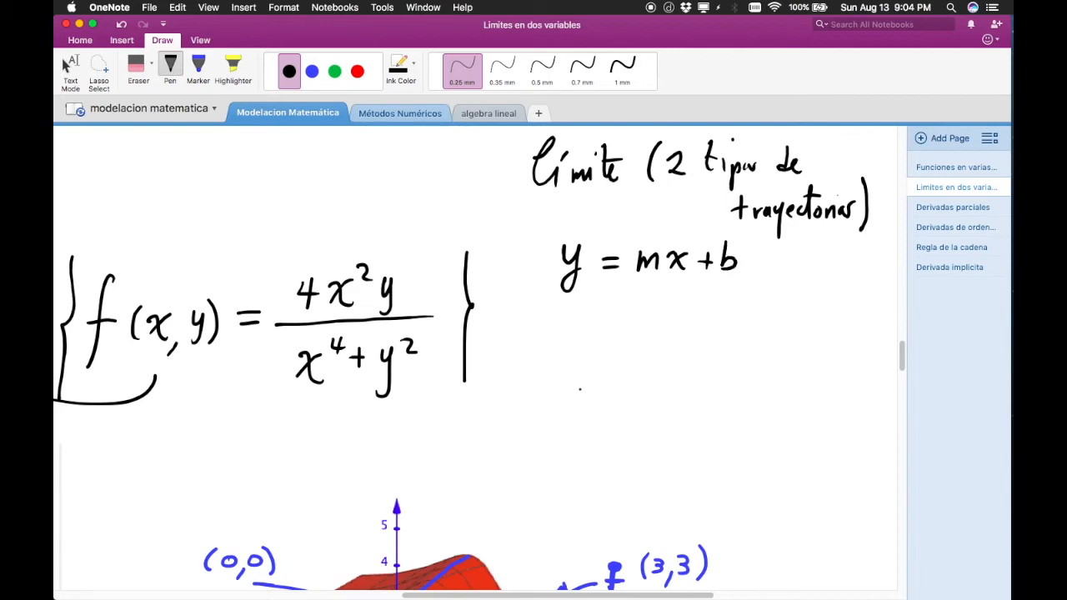
# - Handwrite the parabola equation y = mx² below the line equation
pyautogui.moveTo(566, 322); pyautogui.dragTo(572, 374)
pyautogui.moveTo(611, 339)
pyautogui.mouseDown()
pyautogui.moveTo(650, 330)
pyautogui.moveTo(662, 343)
pyautogui.mouseUp()
pyautogui.moveTo(673, 324); pyautogui.dragTo(692, 345)
pyautogui.moveTo(692, 324); pyautogui.dragTo(674, 346)
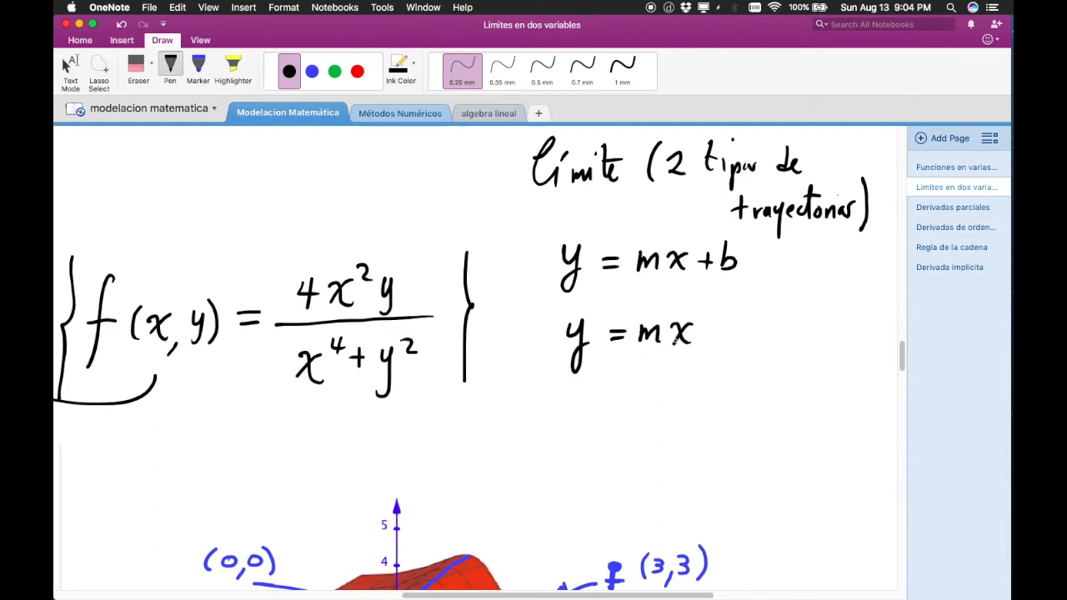
pyautogui.moveTo(704, 313); pyautogui.dragTo(715, 329)
# - Handwrite the note "m → deslizador" below the parabola equation
pyautogui.moveTo(527, 394); pyautogui.dragTo(553, 416)
pyautogui.moveTo(569, 410); pyautogui.dragTo(614, 410)
pyautogui.moveTo(652, 379)
pyautogui.mouseDown()
pyautogui.moveTo(651, 415)
pyautogui.moveTo(693, 377)
pyautogui.moveTo(700, 415)
pyautogui.moveTo(771, 403)
pyautogui.mouseUp()
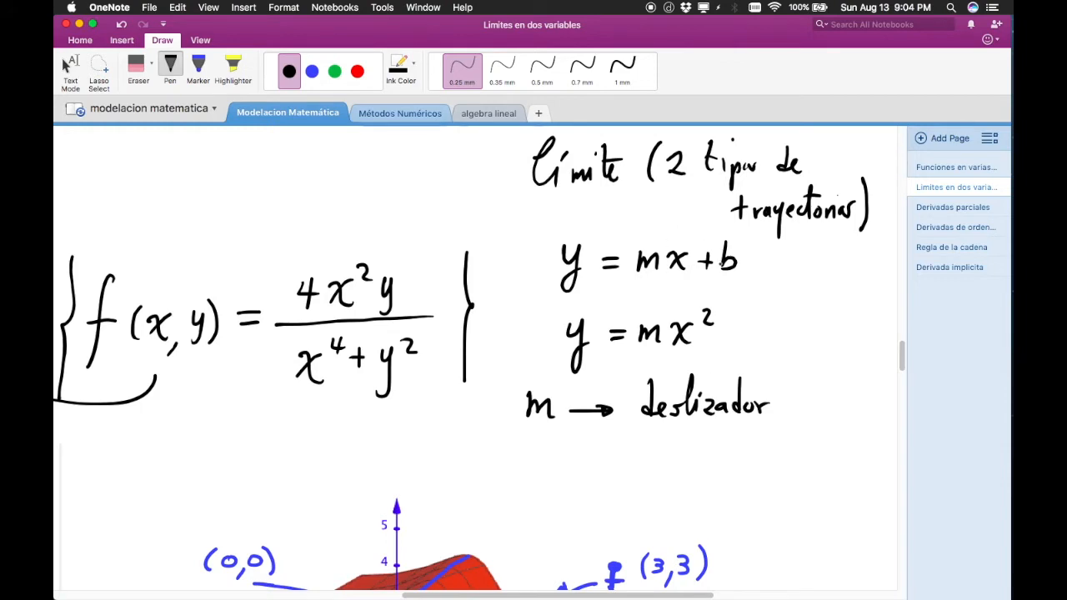
# - Cross out b as zero, erase the "+ b" term so the line reads y = mx, and reselect the pen
pyautogui.moveTo(746, 237)
pyautogui.mouseDown()
pyautogui.moveTo(725, 259)
pyautogui.moveTo(762, 279)
pyautogui.mouseUp()
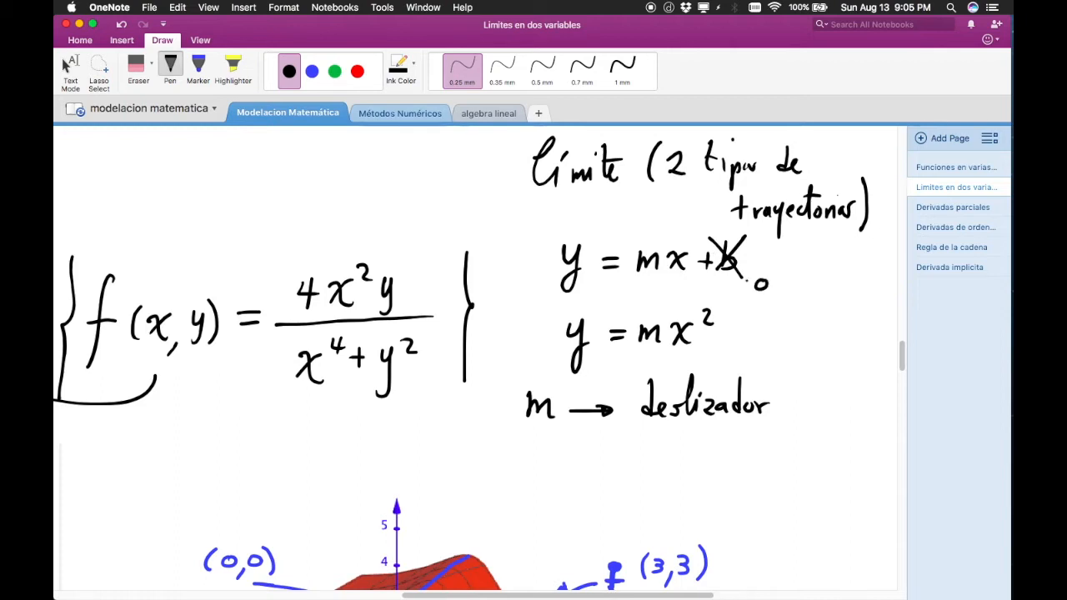
pyautogui.click(136, 67)
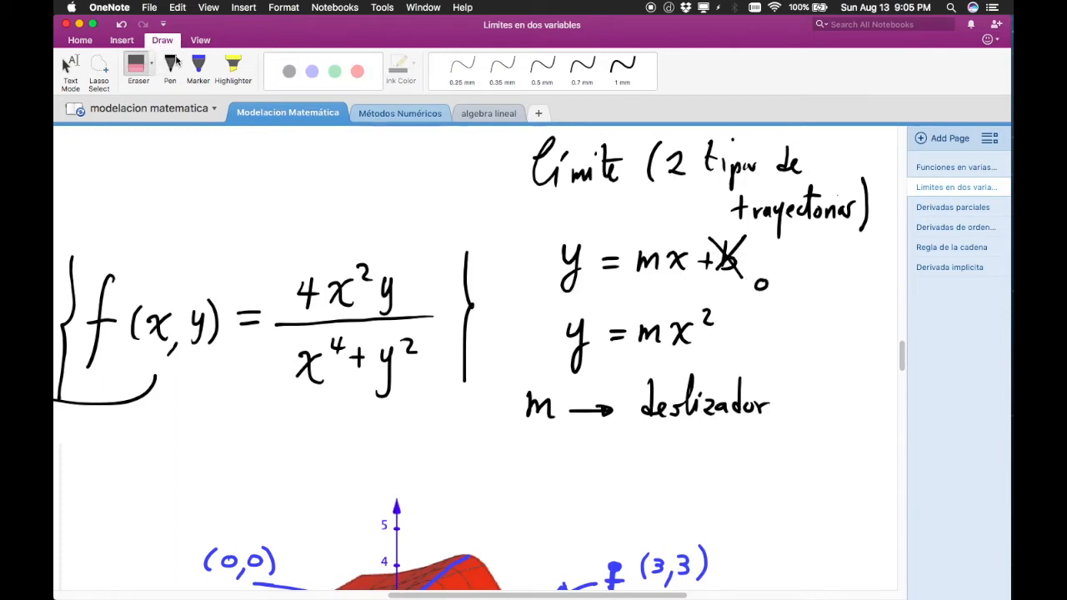
pyautogui.moveTo(726, 286)
pyautogui.mouseDown()
pyautogui.moveTo(707, 264)
pyautogui.moveTo(753, 281)
pyautogui.mouseUp()
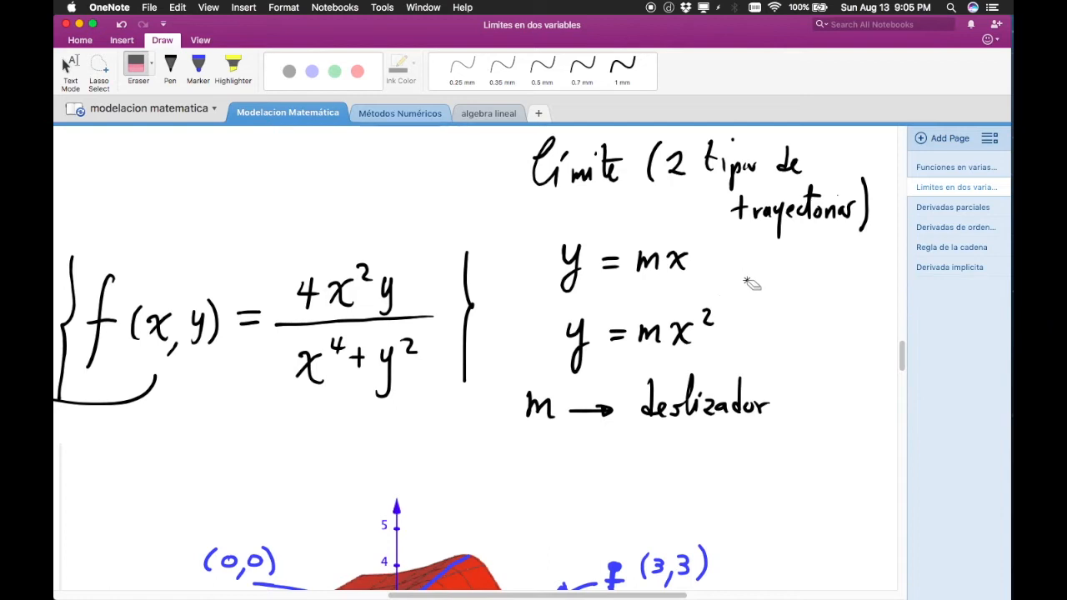
pyautogui.click(170, 62)
# - Switch to GeoGebra and place a number slider named m, ranging from -20 to 20, in the upper Graphics view
pyautogui.hotkey('ctrl', 'Right')
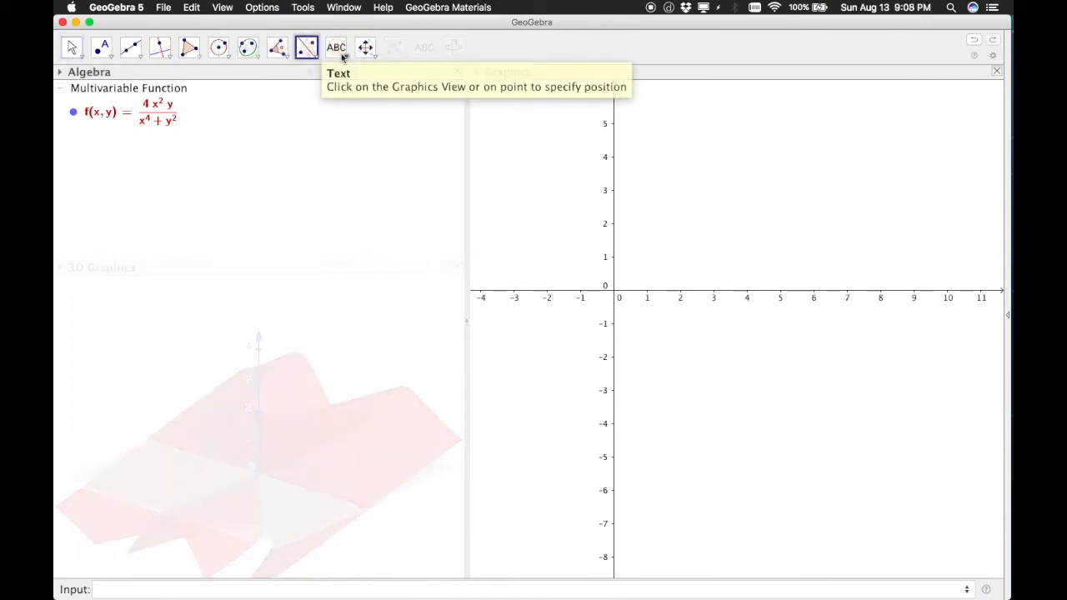
pyautogui.click(337, 48)
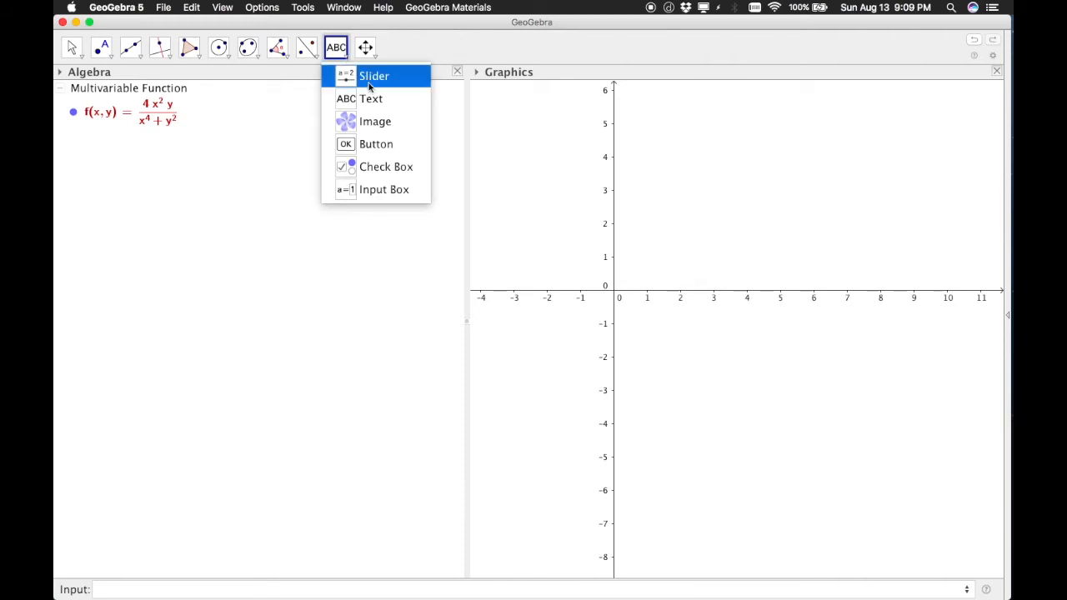
pyautogui.click(368, 80)
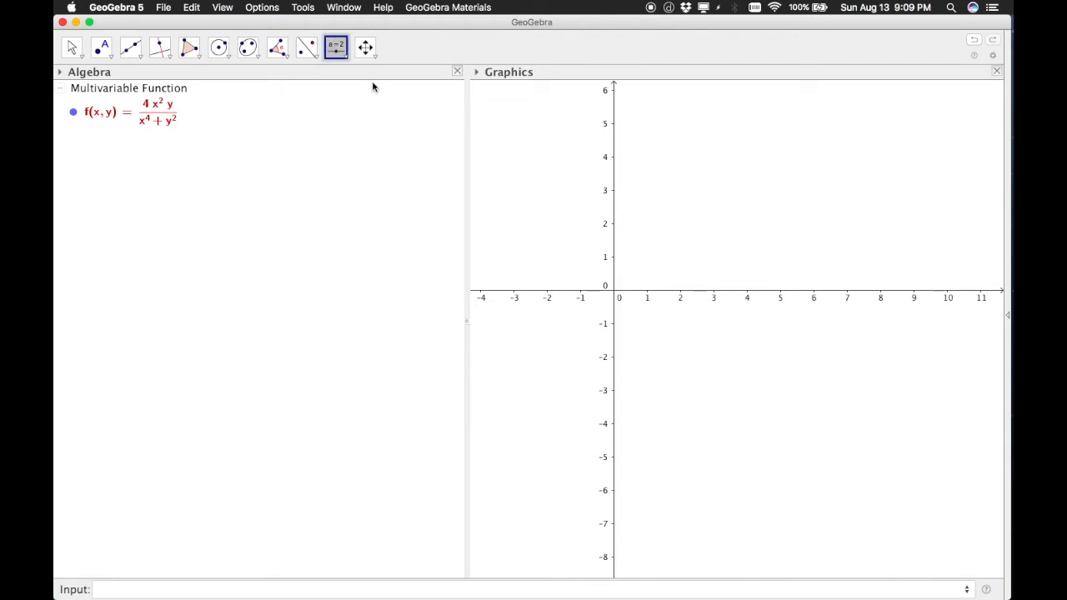
pyautogui.click(730, 112)
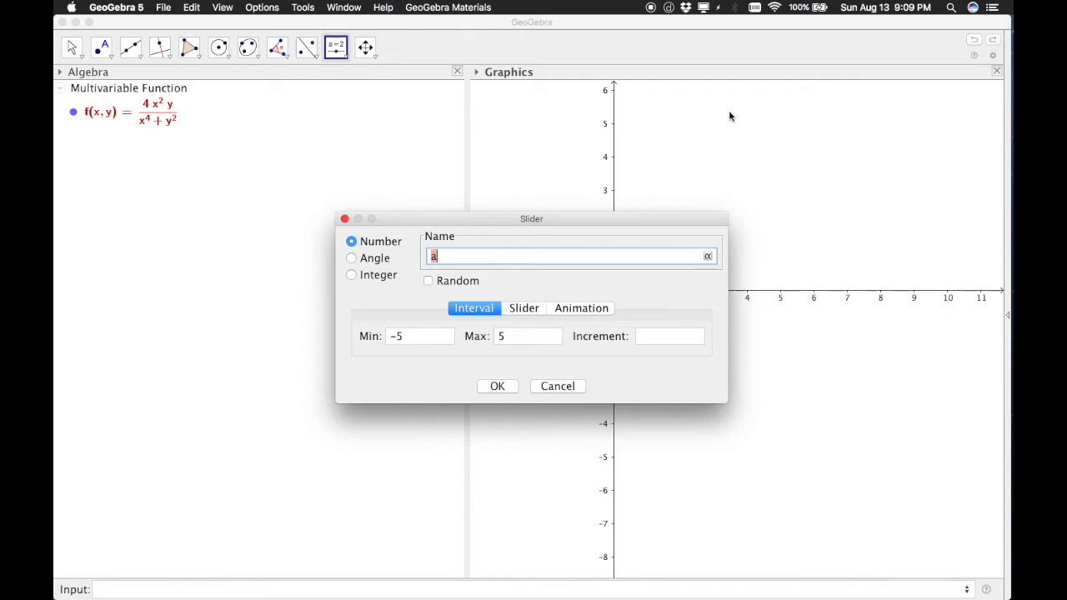
pyautogui.write('m')
pyautogui.click(417, 336)
pyautogui.write('20')
pyautogui.click(519, 338)
pyautogui.write('20')
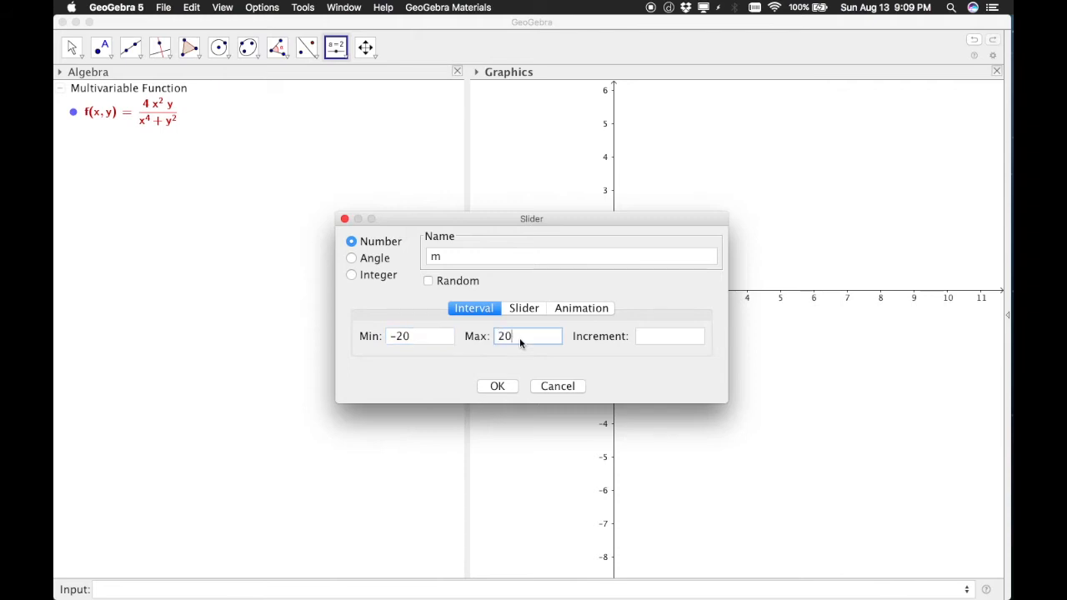
pyautogui.click(497, 386)
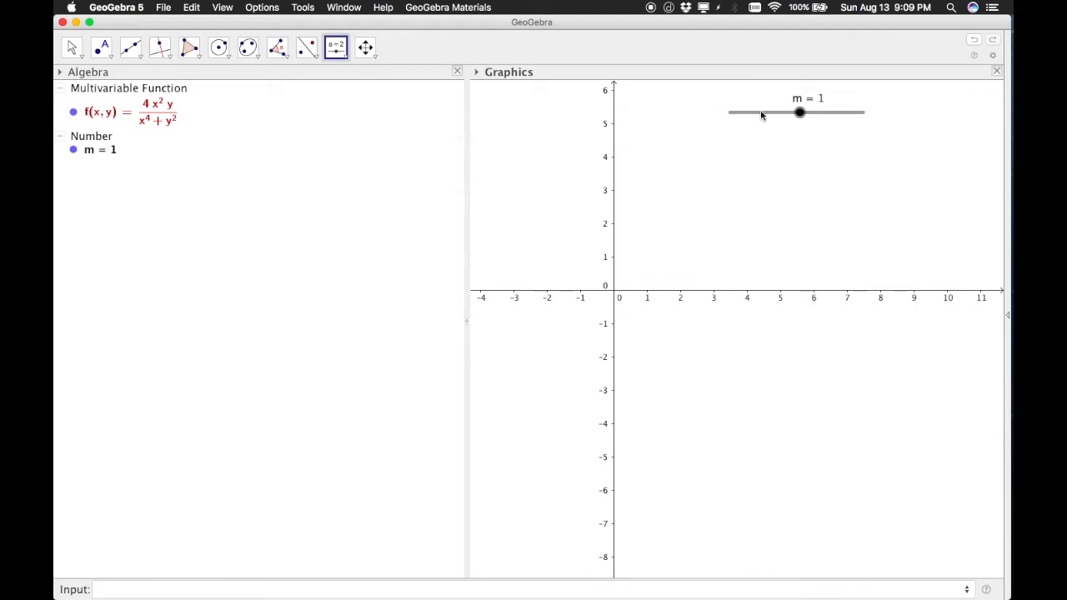
# - Define the line function r(x)=m*x and set the slider m to 1.4
pyautogui.moveTo(798, 112); pyautogui.dragTo(770, 113)
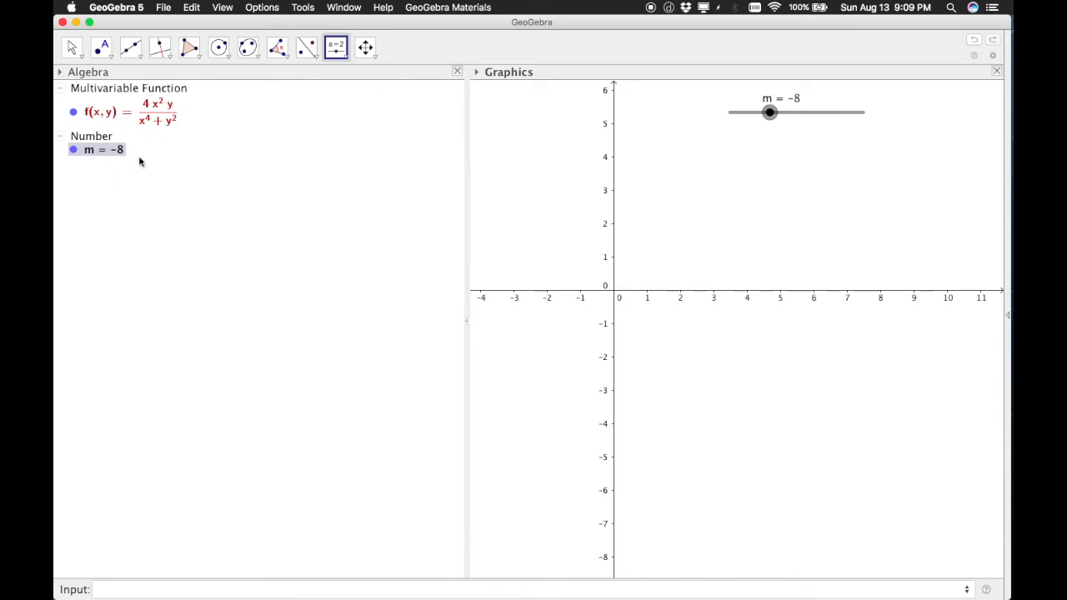
pyautogui.click(266, 584)
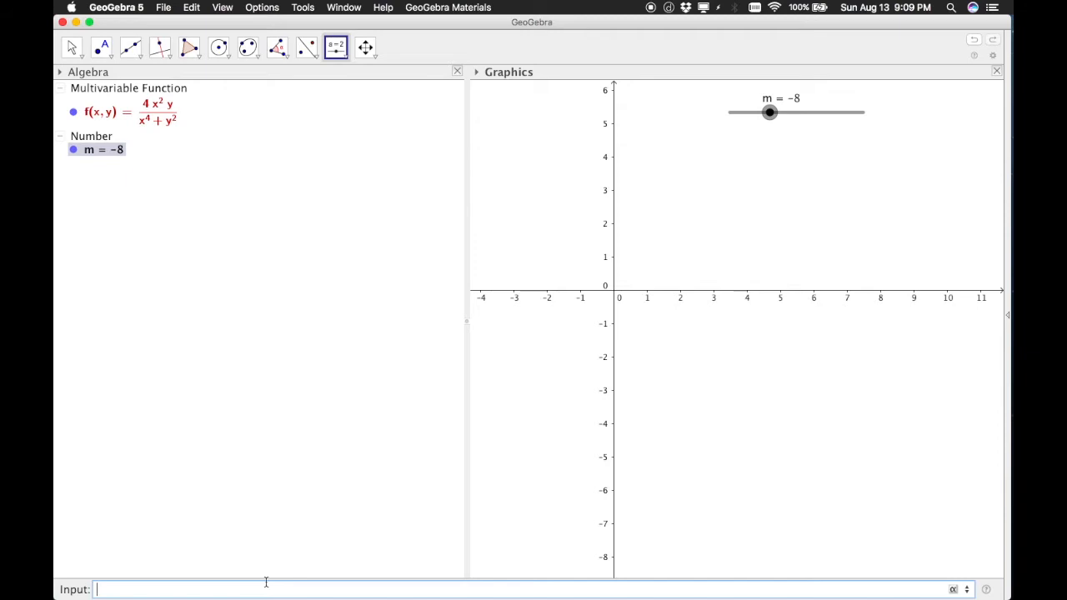
pyautogui.write('r(x)=m*x')
pyautogui.press('Return')
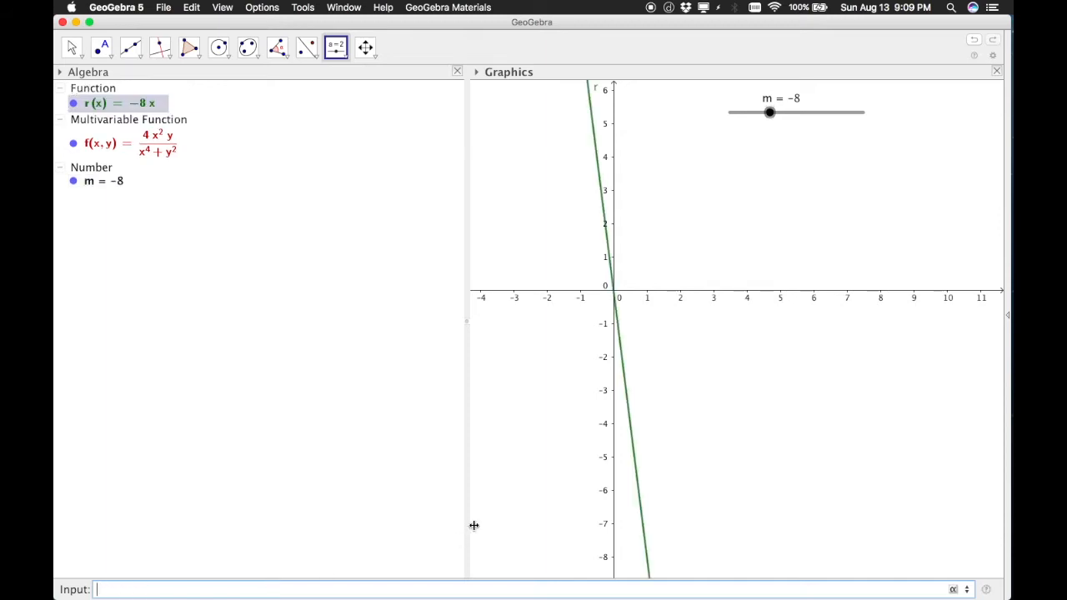
pyautogui.moveTo(770, 117); pyautogui.dragTo(800, 114)
# - Define the parabola function p(x)=m*x^2 and set the slider m to 1.6
pyautogui.click(254, 588)
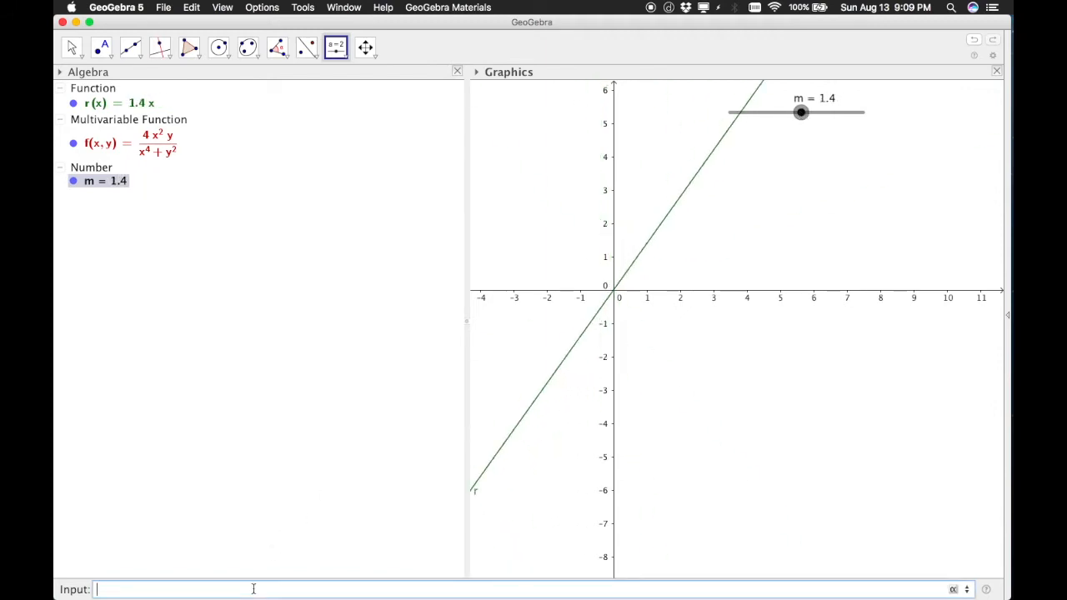
pyautogui.write('p(x)=m*x^2')
pyautogui.press('Return')
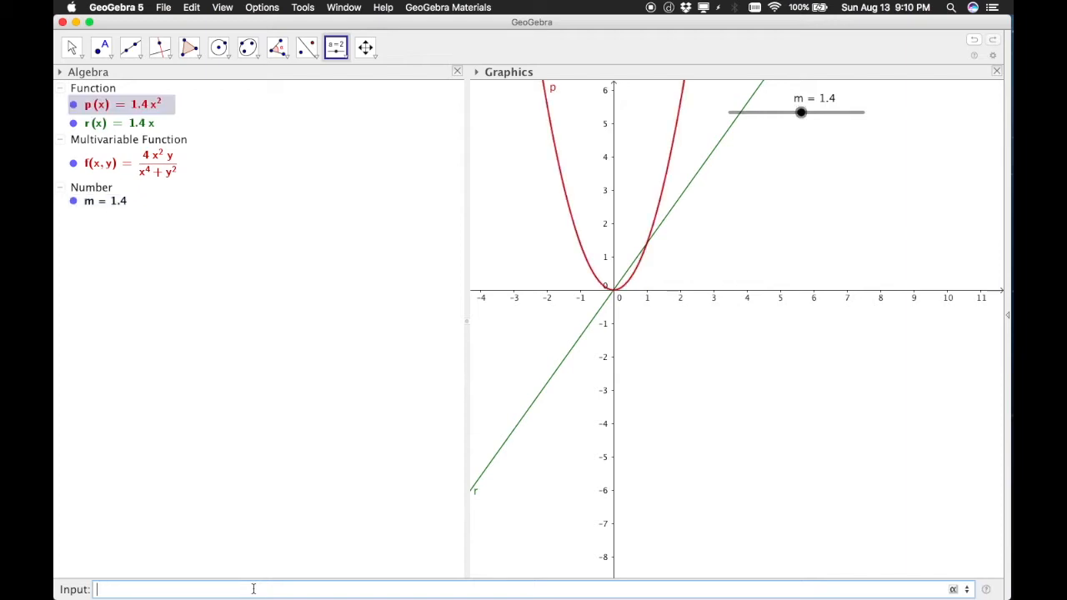
pyautogui.moveTo(801, 113)
pyautogui.mouseDown()
pyautogui.moveTo(840, 117)
pyautogui.moveTo(784, 127)
pyautogui.moveTo(812, 117)
pyautogui.moveTo(786, 120)
pyautogui.moveTo(803, 124)
pyautogui.mouseUp()
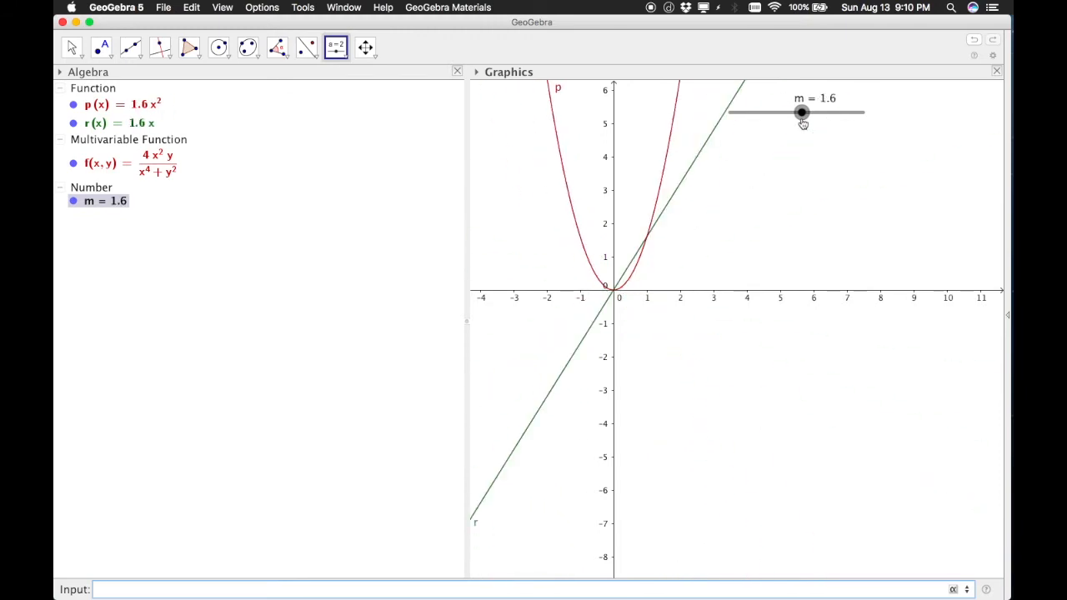
# - Show the Graphics 2 view, narrow the Algebra view, and give the two graphics views roughly equal widths
pyautogui.click(193, 8)
pyautogui.moveTo(225, 7)
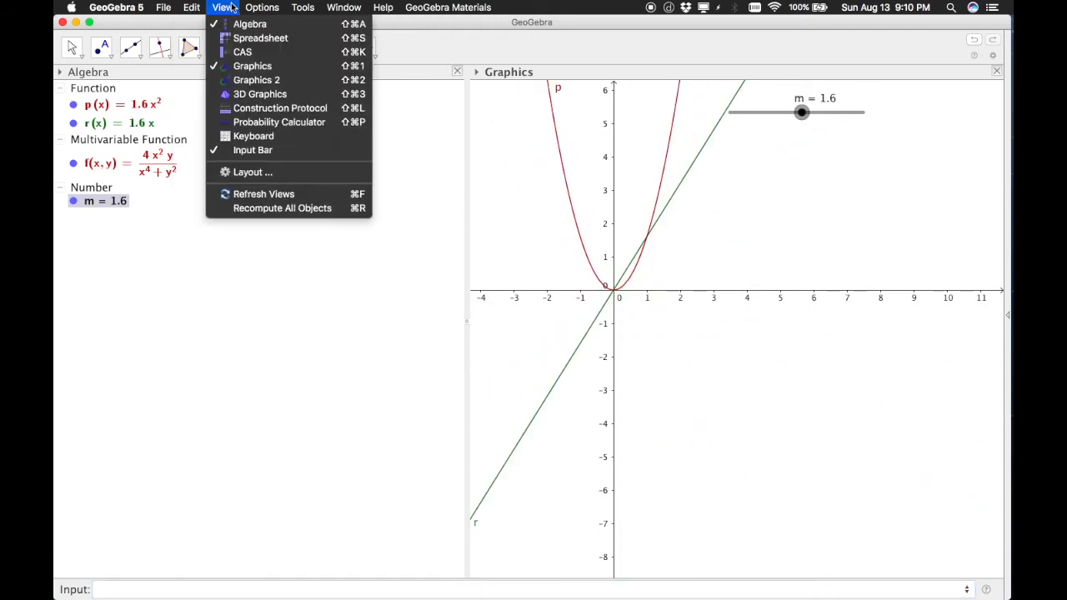
pyautogui.click(254, 80)
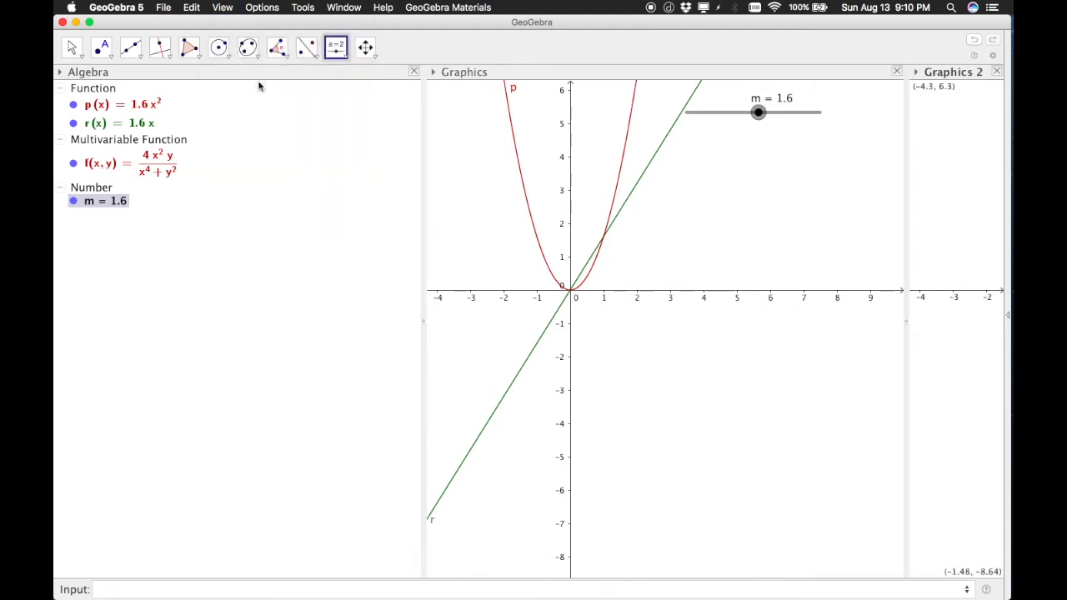
pyautogui.click(908, 139)
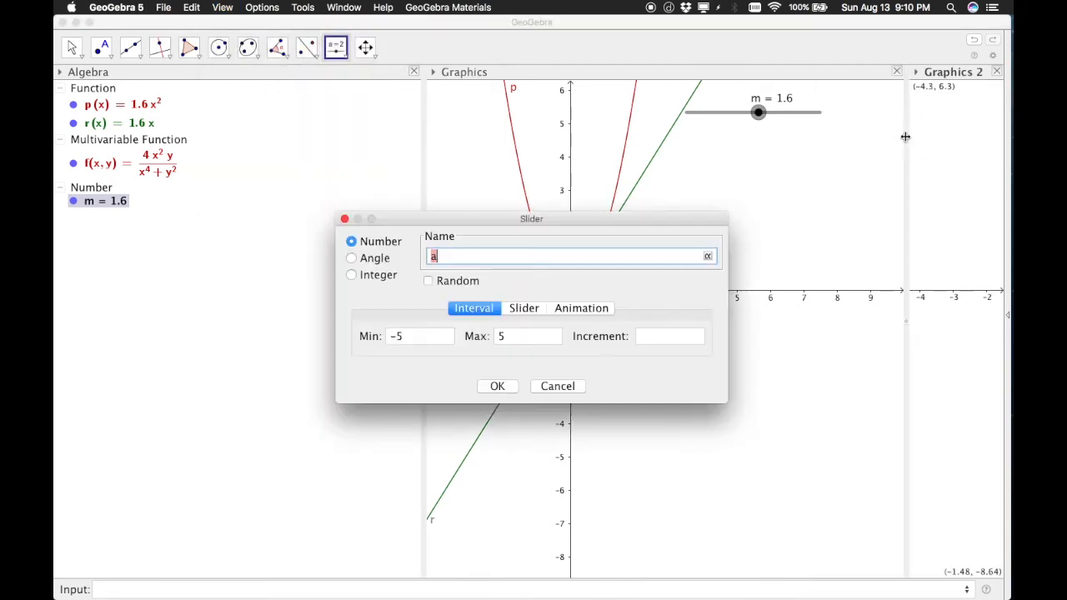
pyautogui.click(550, 388)
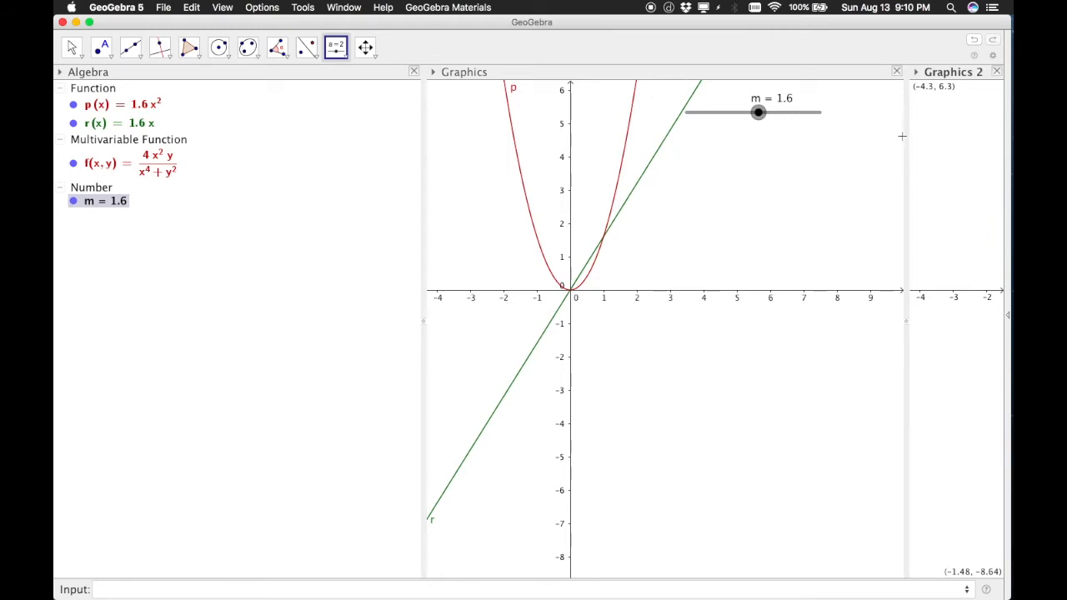
pyautogui.moveTo(906, 135); pyautogui.dragTo(774, 153)
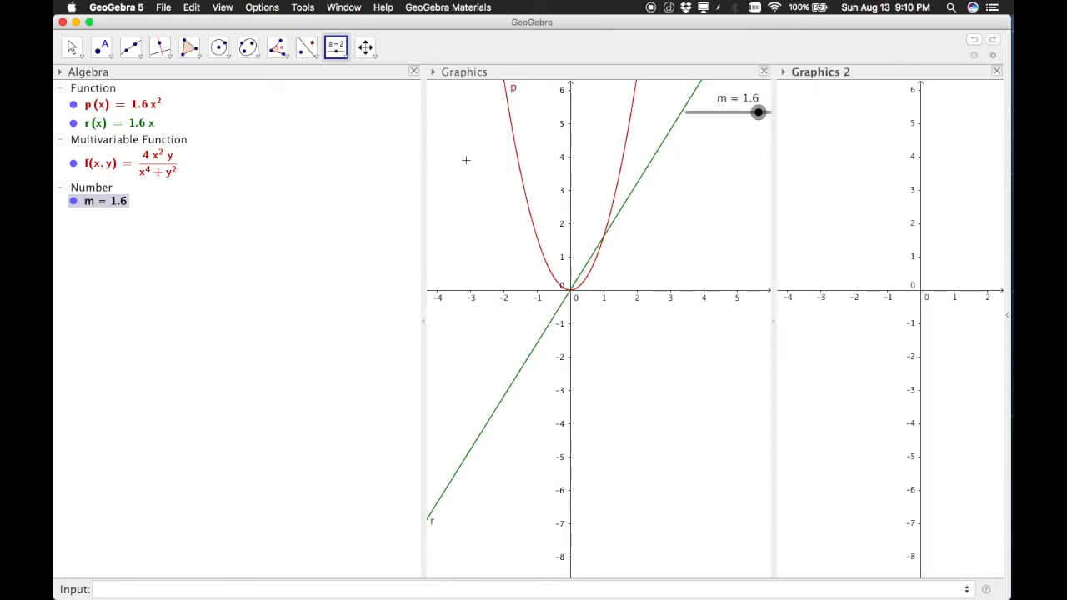
pyautogui.moveTo(425, 173); pyautogui.dragTo(296, 175)
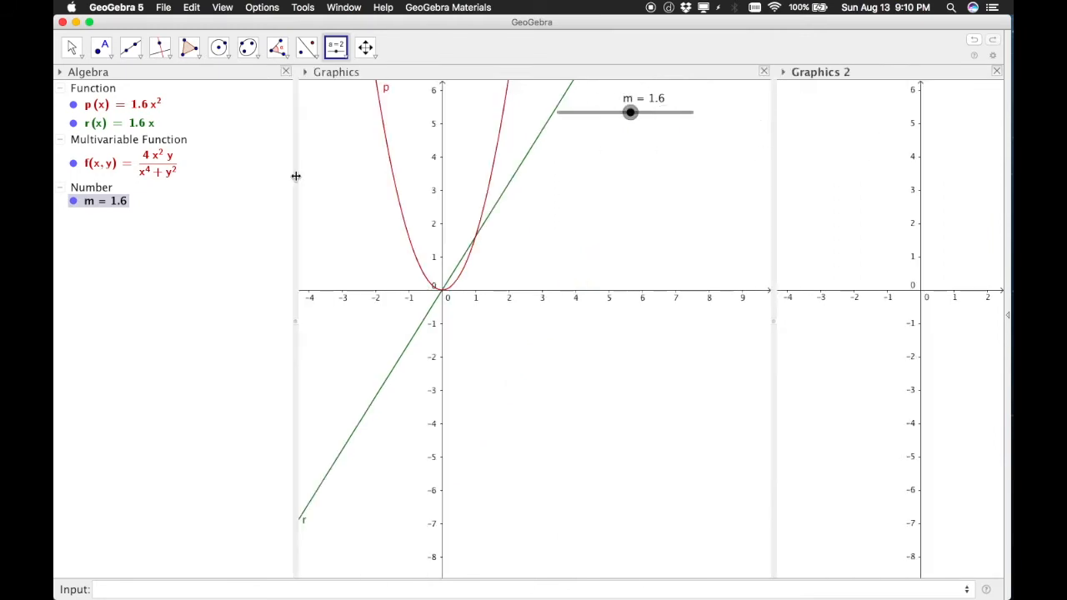
pyautogui.moveTo(773, 140); pyautogui.dragTo(660, 149)
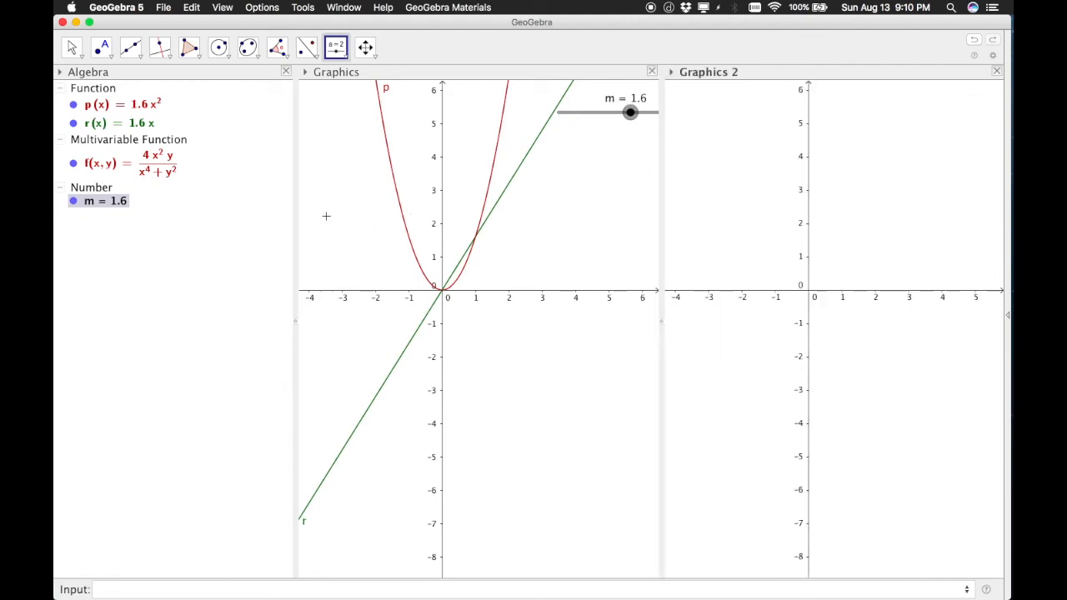
# - Shift the coordinate systems of both graphics views so that each origin sits near the centre of its view
pyautogui.click(360, 254)
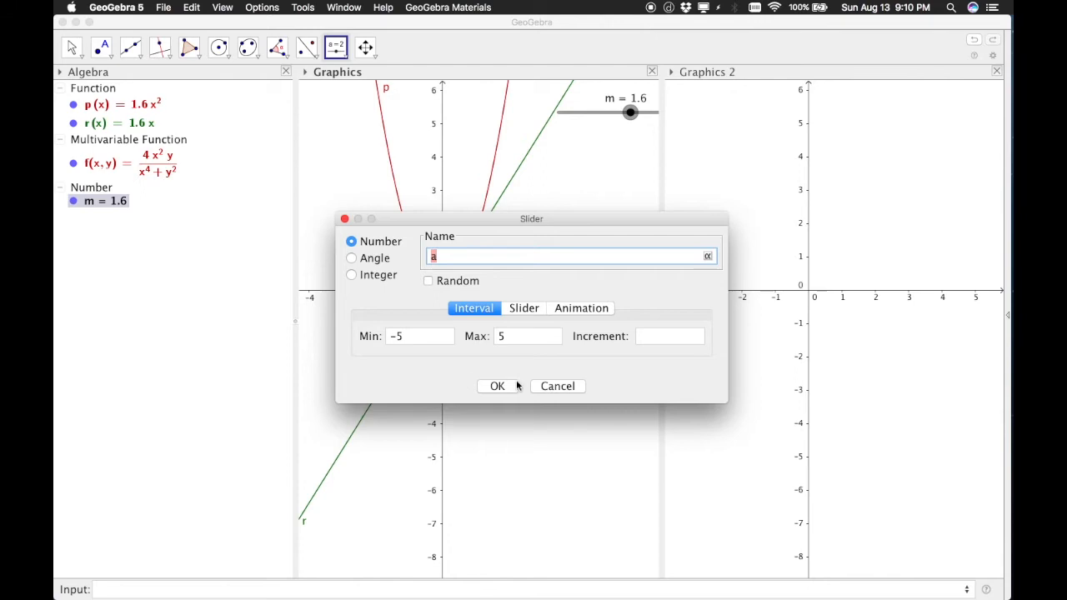
pyautogui.click(547, 387)
pyautogui.click(366, 48)
pyautogui.moveTo(348, 175); pyautogui.dragTo(378, 222)
pyautogui.moveTo(853, 183); pyautogui.dragTo(878, 230)
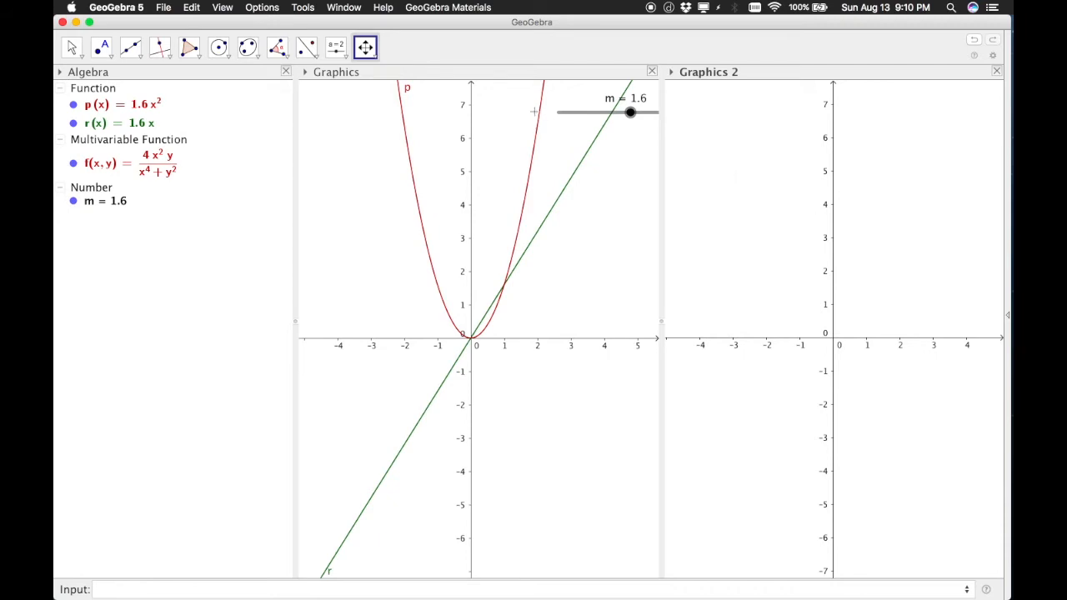
# - Start a Sequence command using the form with expression, variable, start value, end value and increment
pyautogui.click(189, 582)
pyautogui.write('Sequence')
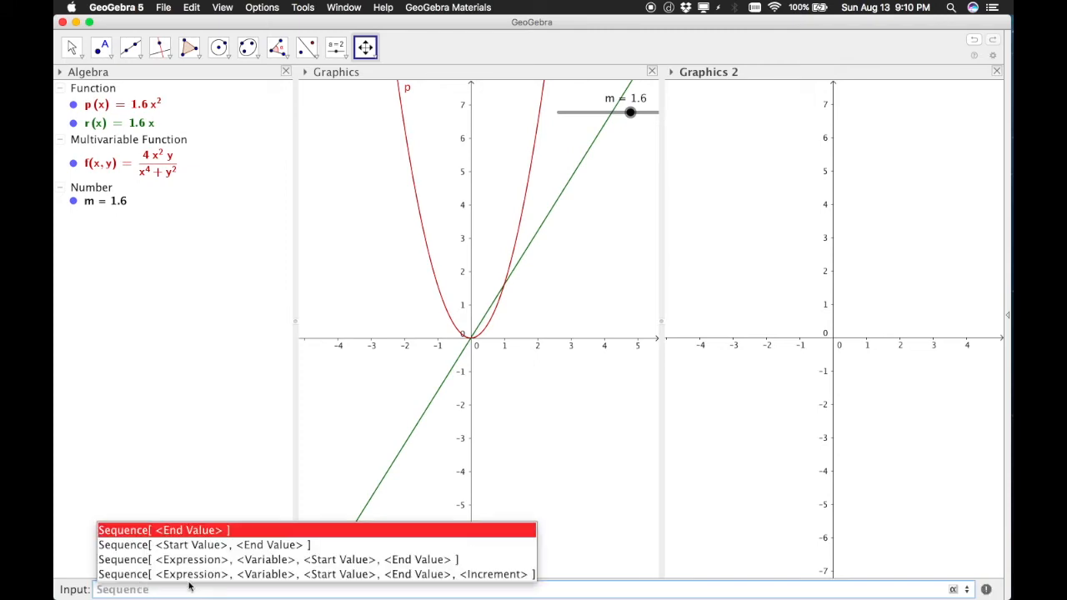
pyautogui.press('Down')
pyautogui.press('Down')
pyautogui.press('Down')
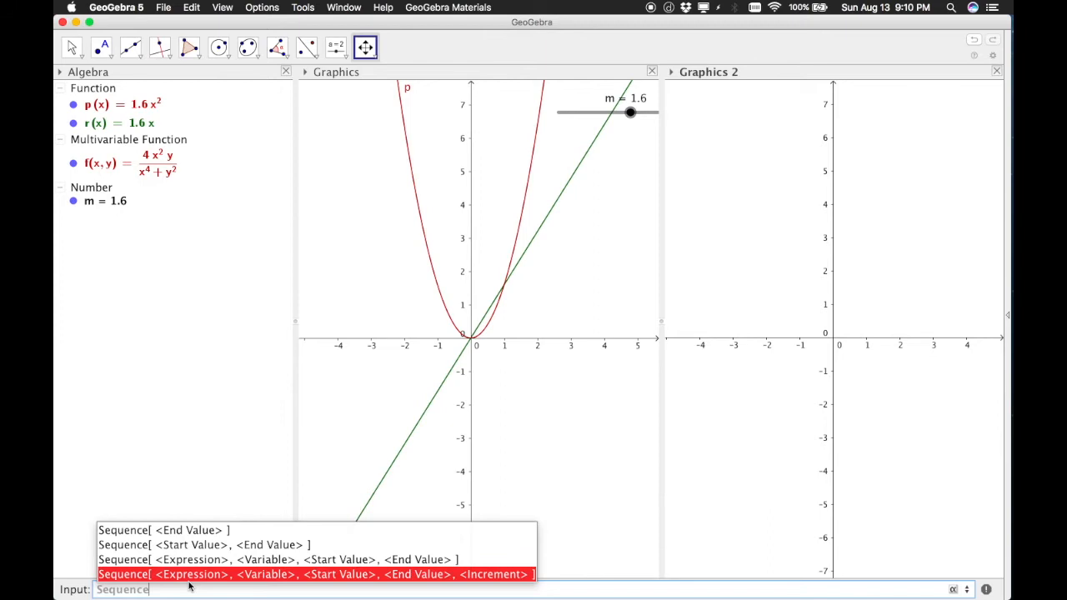
pyautogui.press('Return')
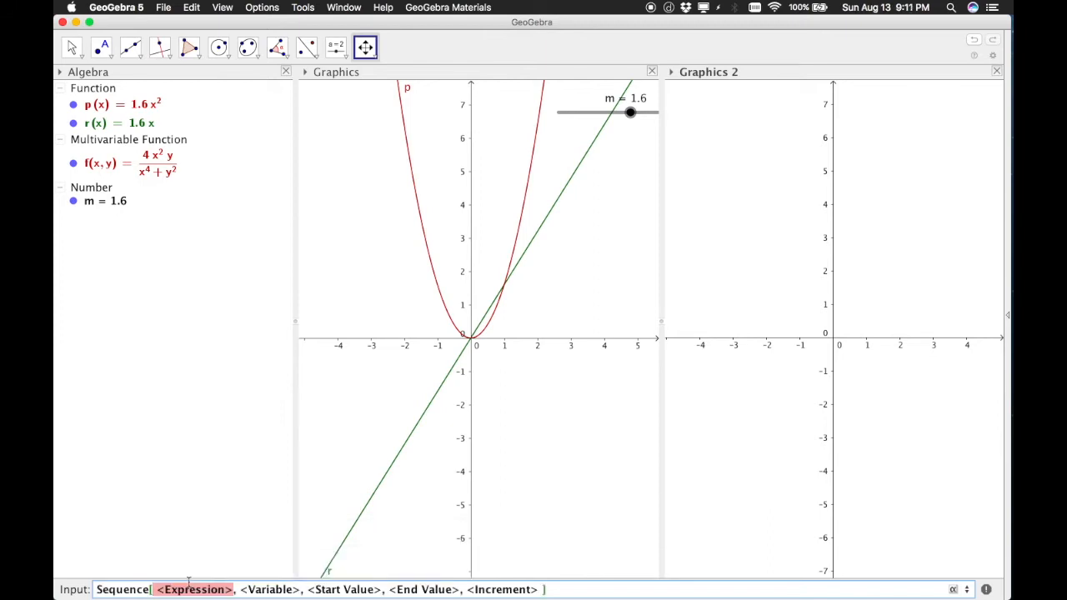
# - Enter (4*x^2*y)/(x^4+y^2)=c as the expression of the Sequence command
pyautogui.write('4')
pyautogui.write('*x^2')
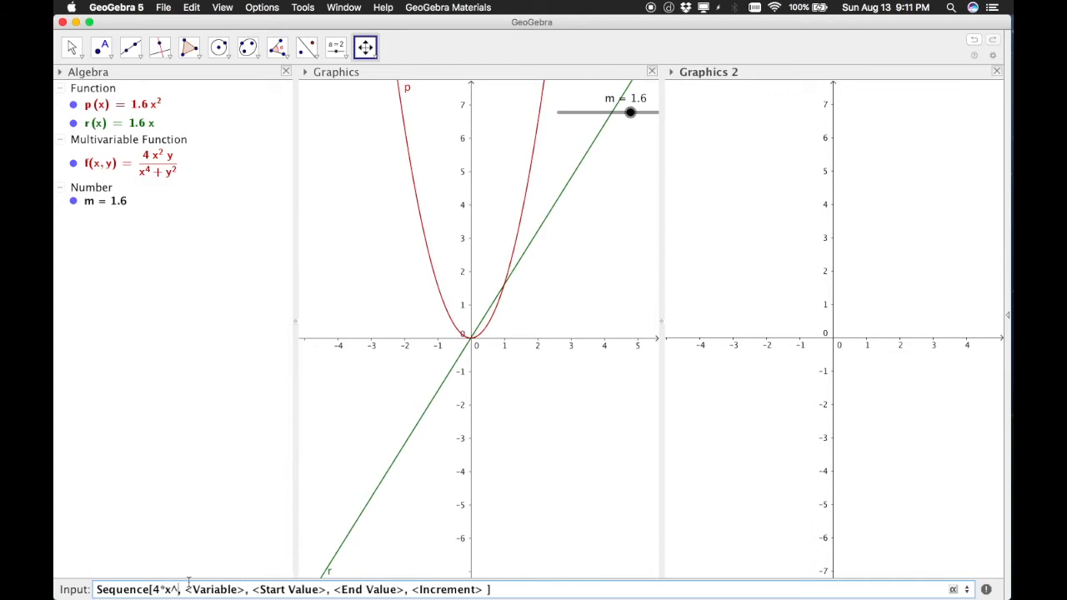
pyautogui.write('*y')
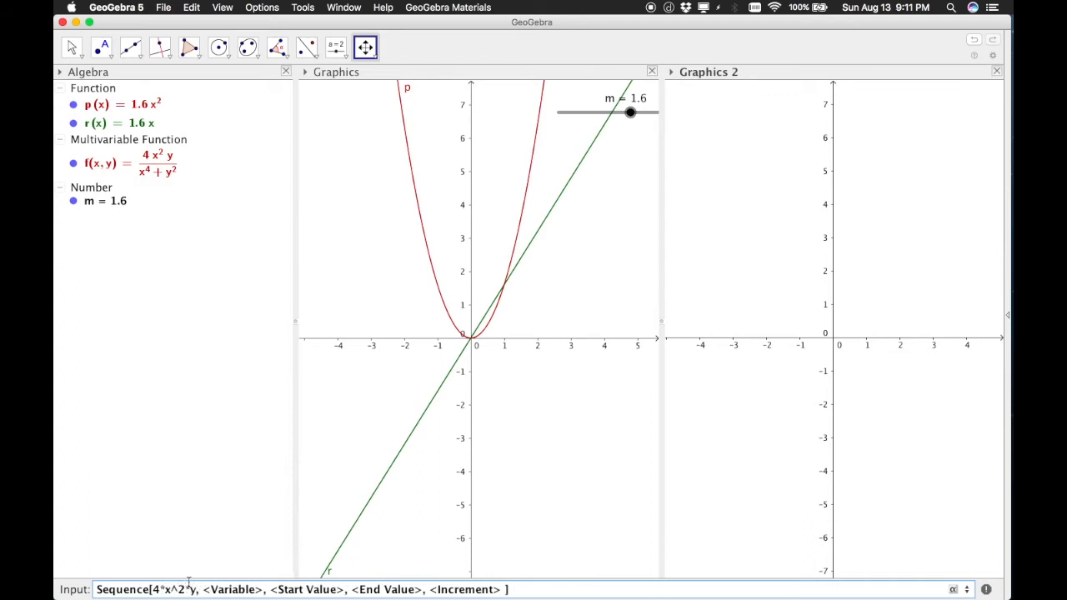
pyautogui.write(')')
pyautogui.write('(')
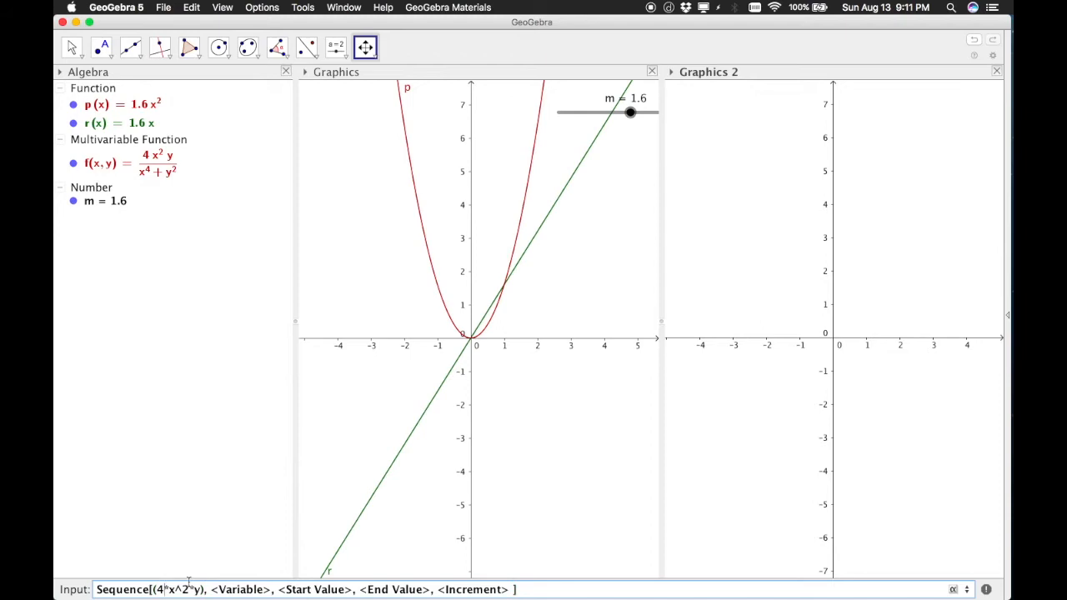
pyautogui.write('/(')
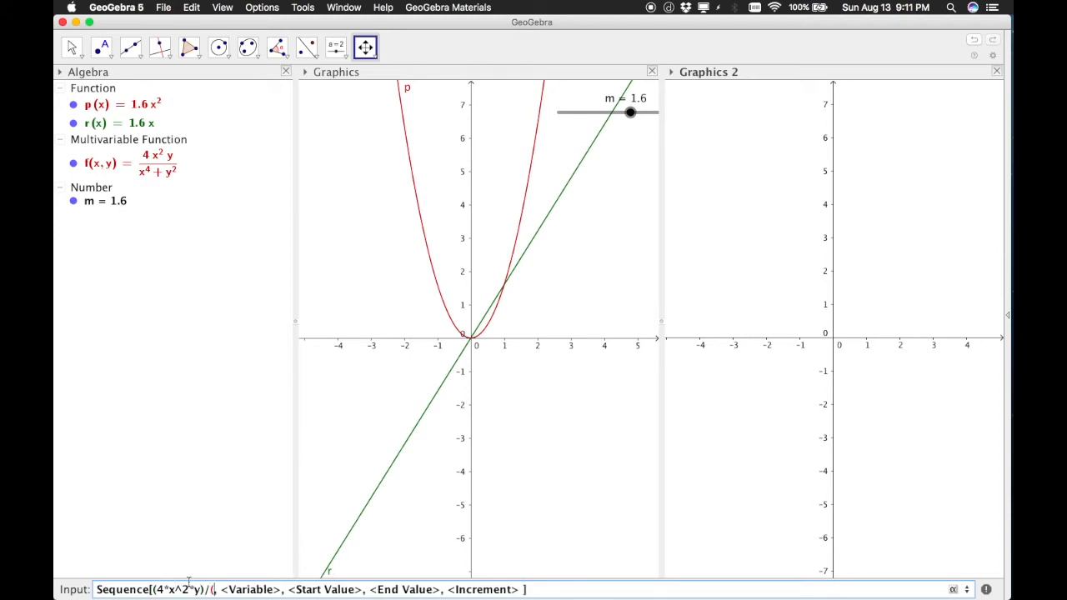
pyautogui.write('x^4')
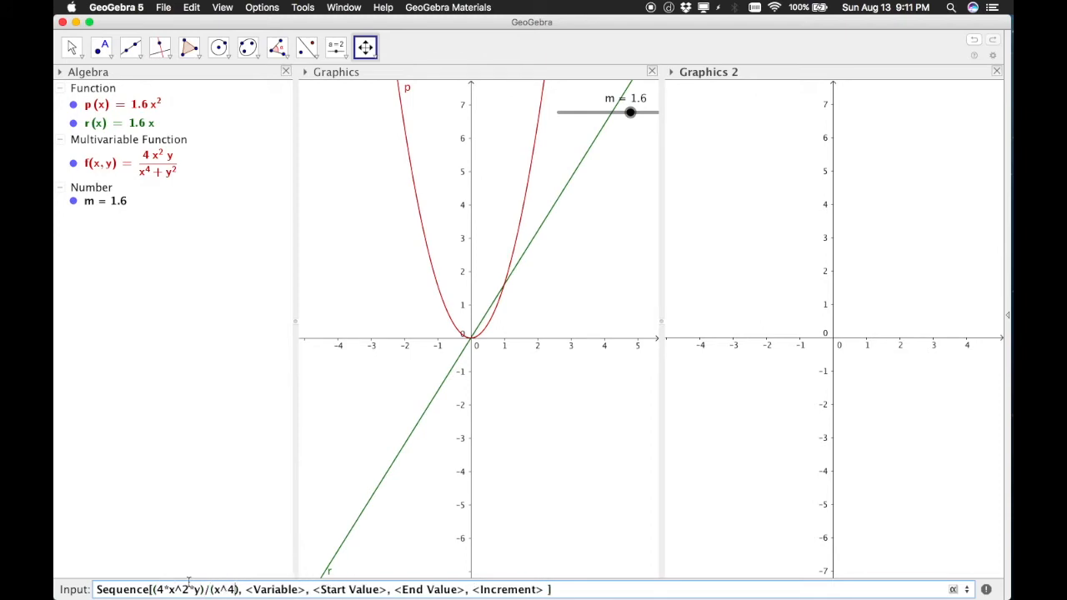
pyautogui.write('+y^')
pyautogui.write('2)')
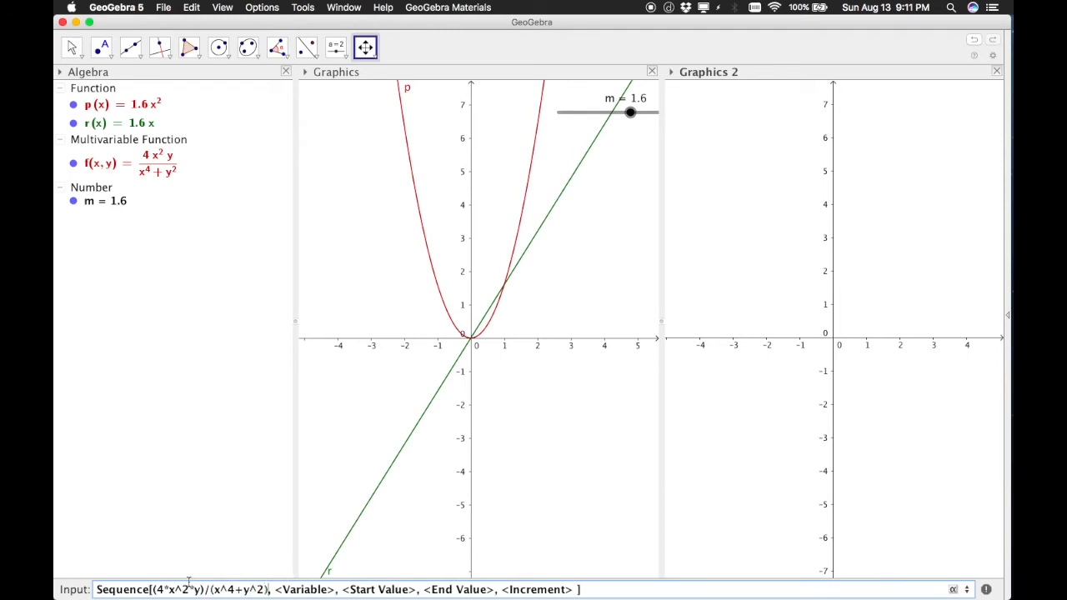
pyautogui.write('=c')
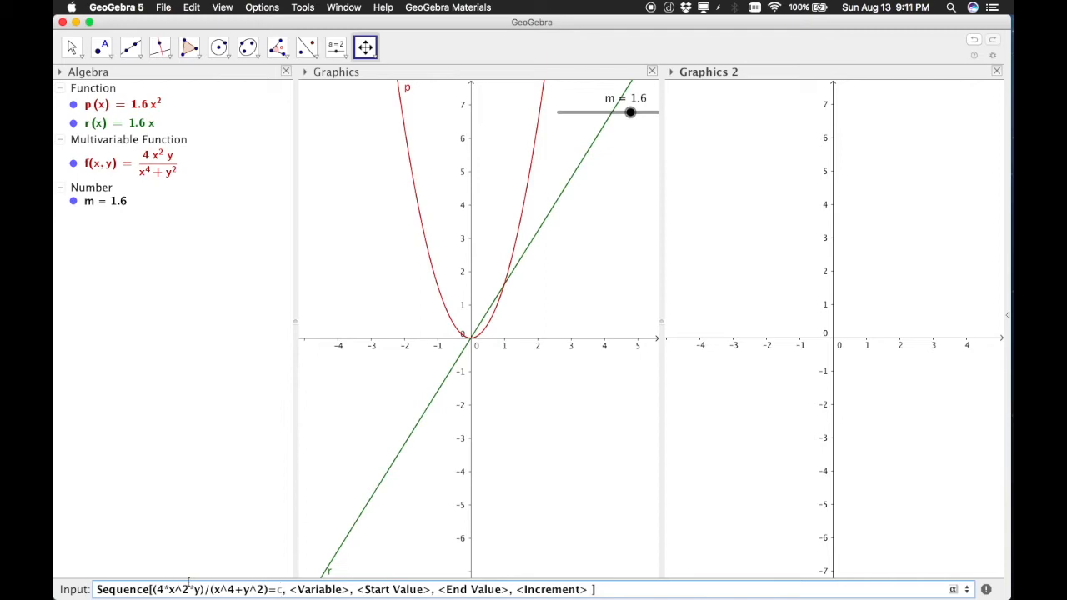
# - Complete the Sequence with variable c from -2 to 2 in increments of 0.2 and create the list of level curves
pyautogui.press('Tab')
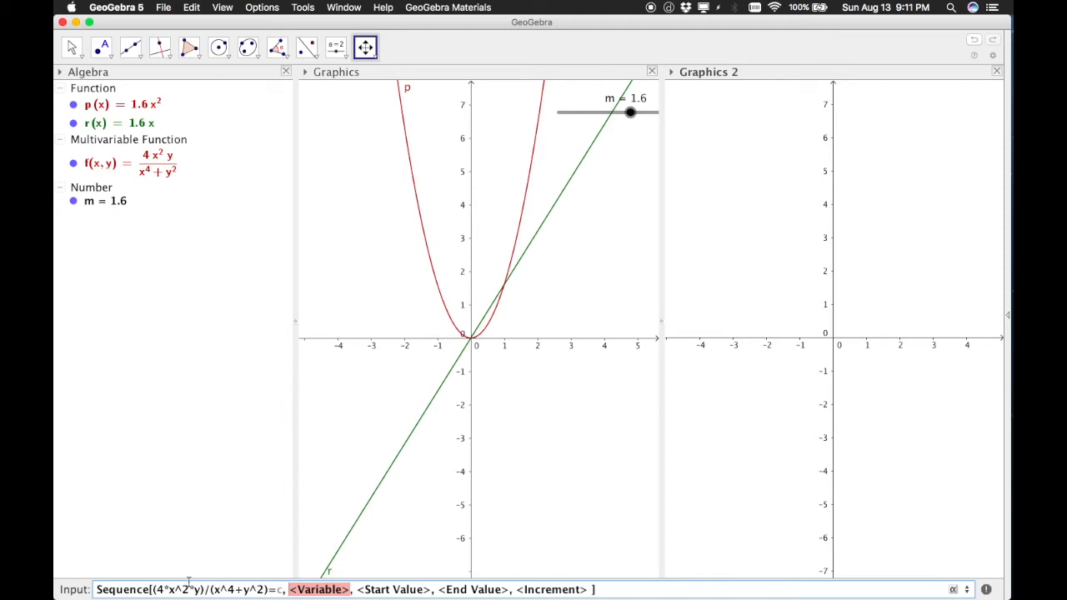
pyautogui.write('c')
pyautogui.press('Tab')
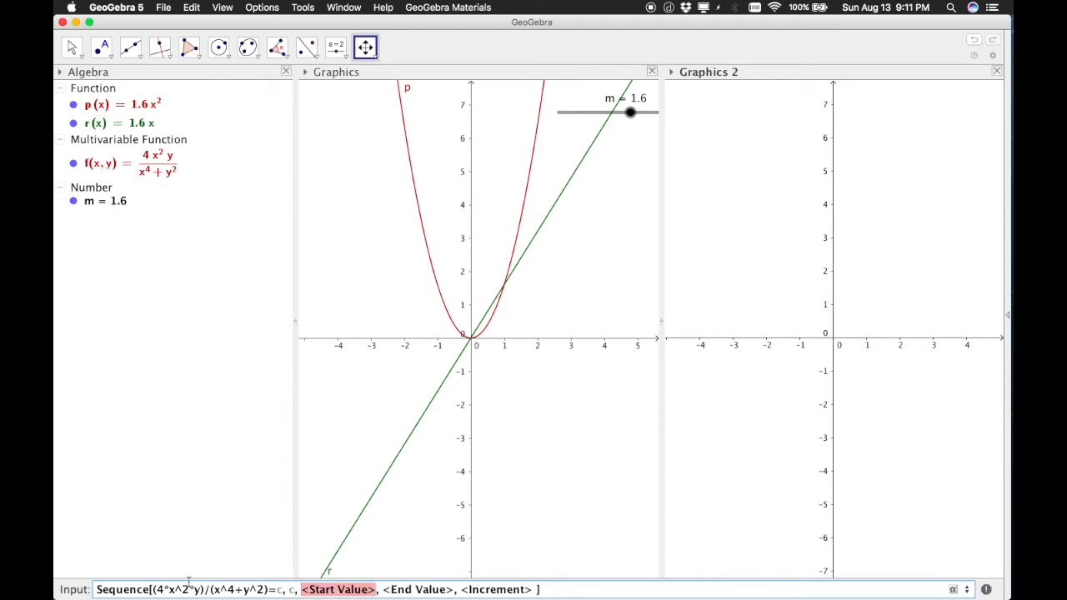
pyautogui.write('-2')
pyautogui.press('Tab')
pyautogui.write('2')
pyautogui.press('Tab')
pyautogui.write('0.2')
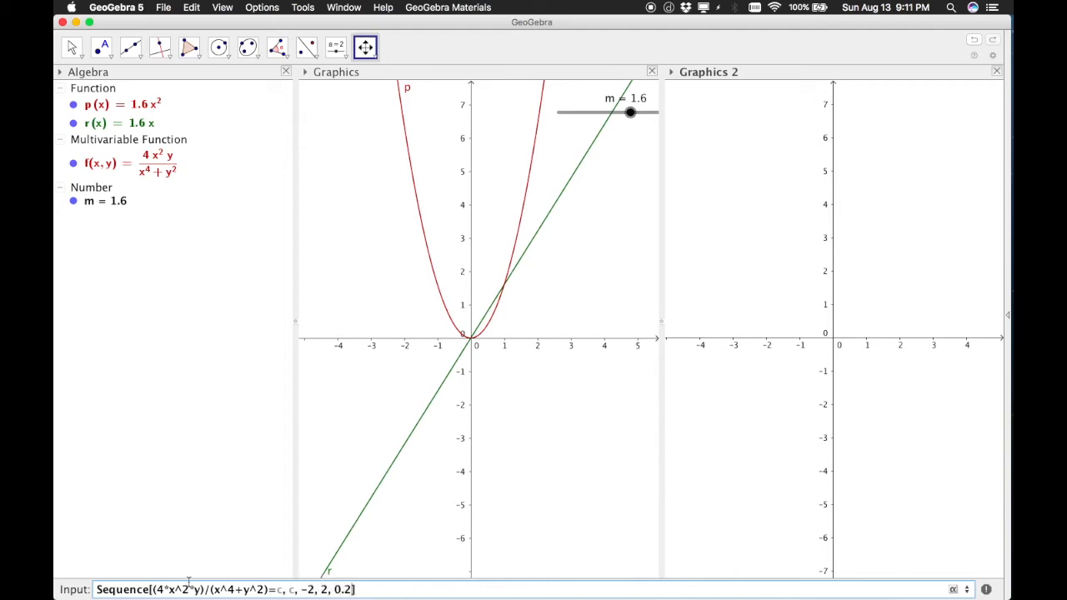
pyautogui.press('Return')
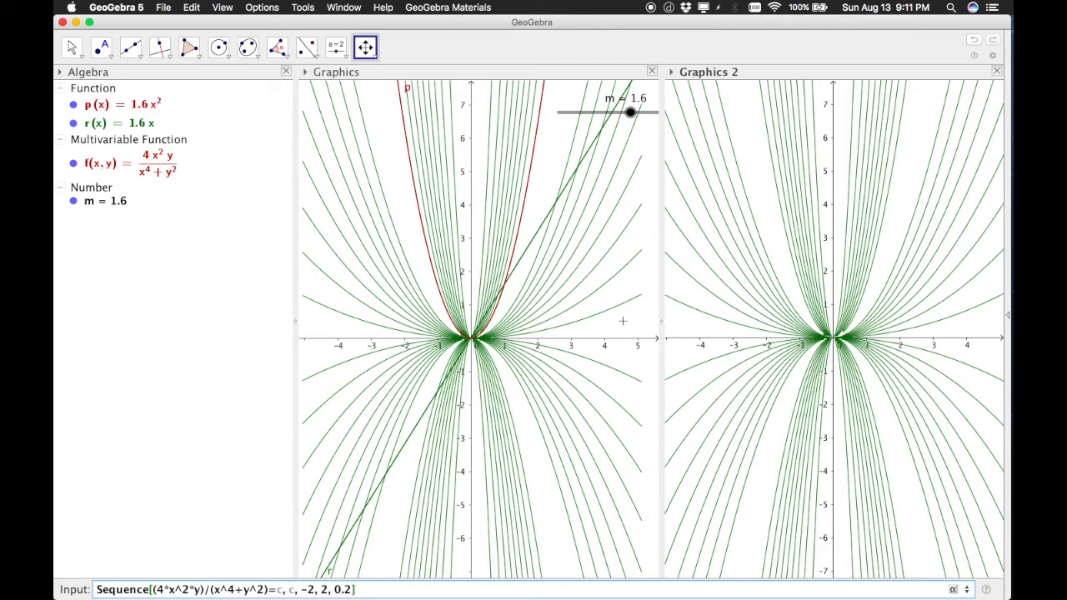
pyautogui.click(152, 590)
pyautogui.press('Return')
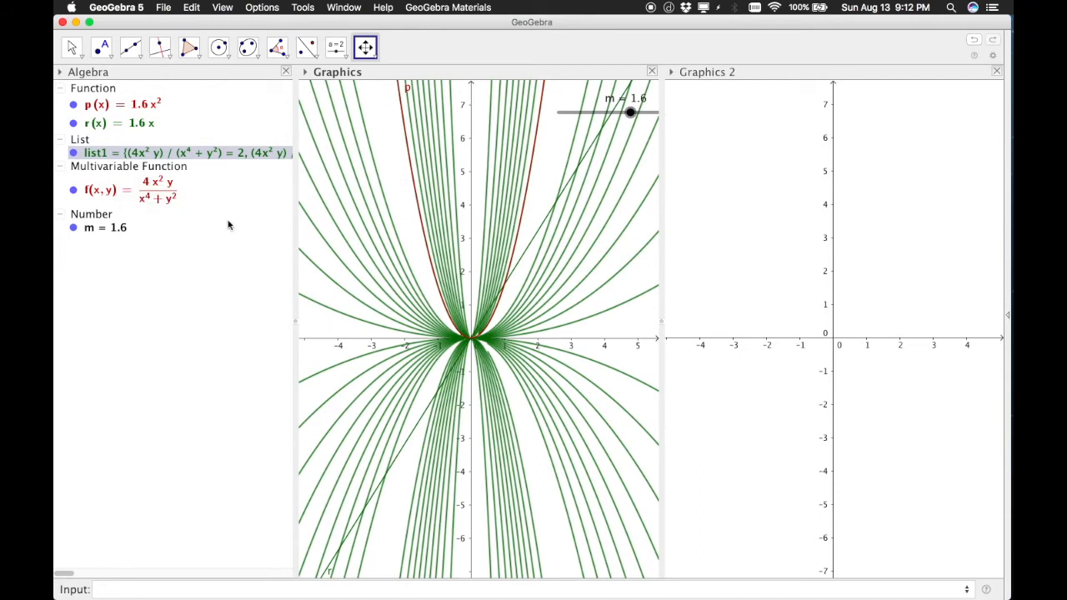
# - Format the line r in black with a line thickness of 7
pyautogui.rightClick(129, 125)
pyautogui.click(190, 251)
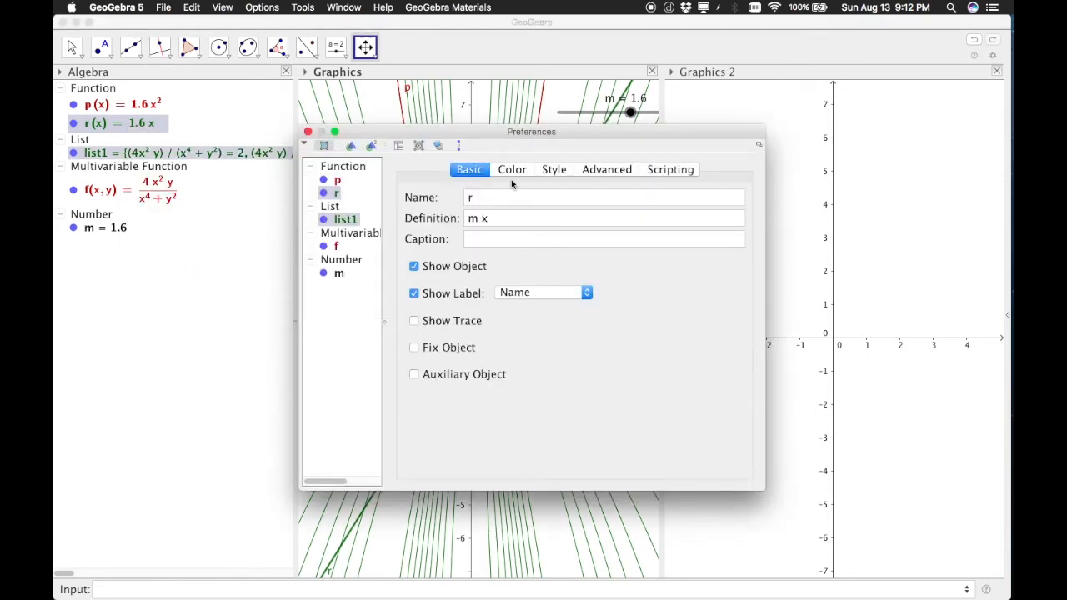
pyautogui.click(512, 170)
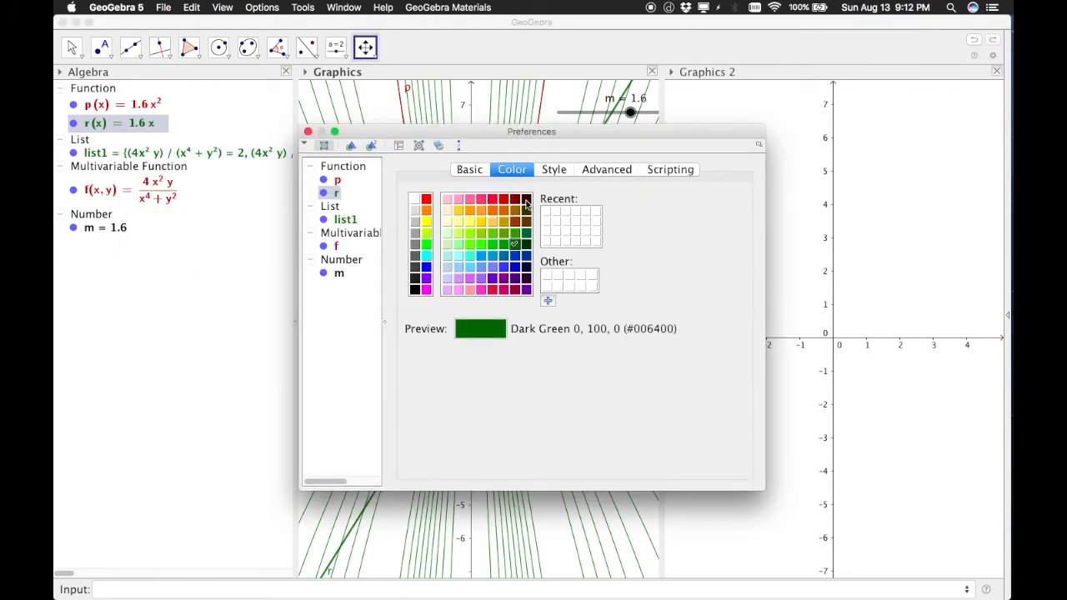
pyautogui.click(415, 290)
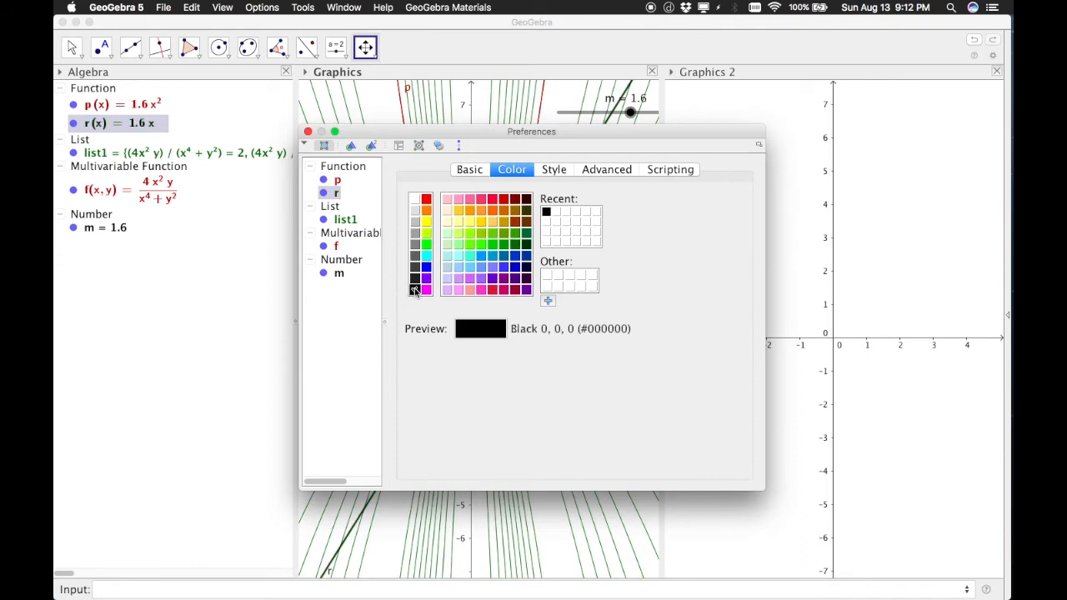
pyautogui.click(562, 172)
pyautogui.moveTo(435, 218)
pyautogui.mouseDown()
pyautogui.moveTo(482, 218)
pyautogui.moveTo(471, 218)
pyautogui.mouseUp()
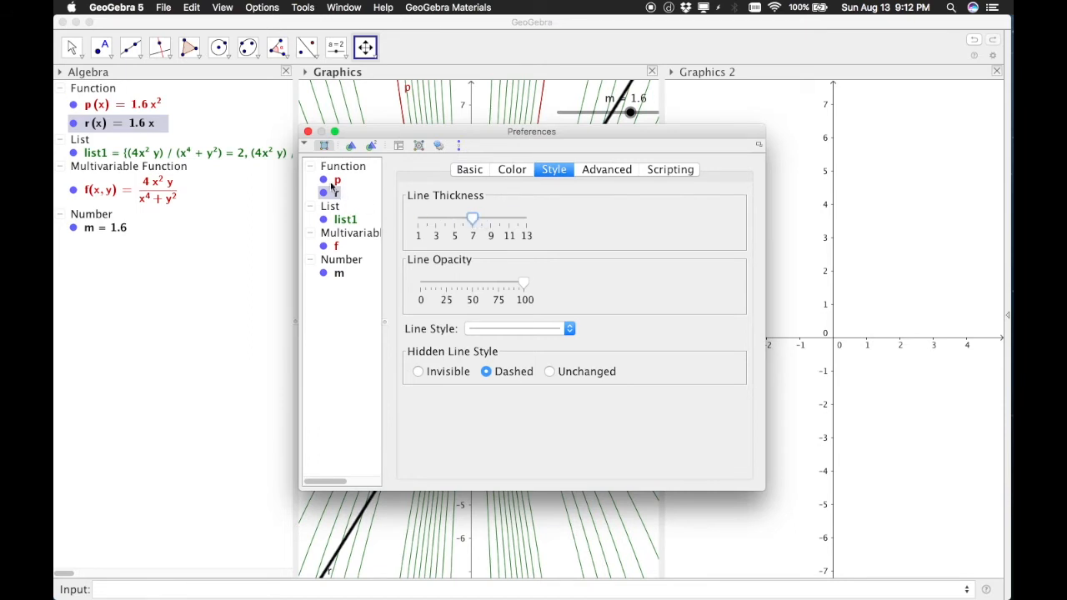
pyautogui.click(307, 131)
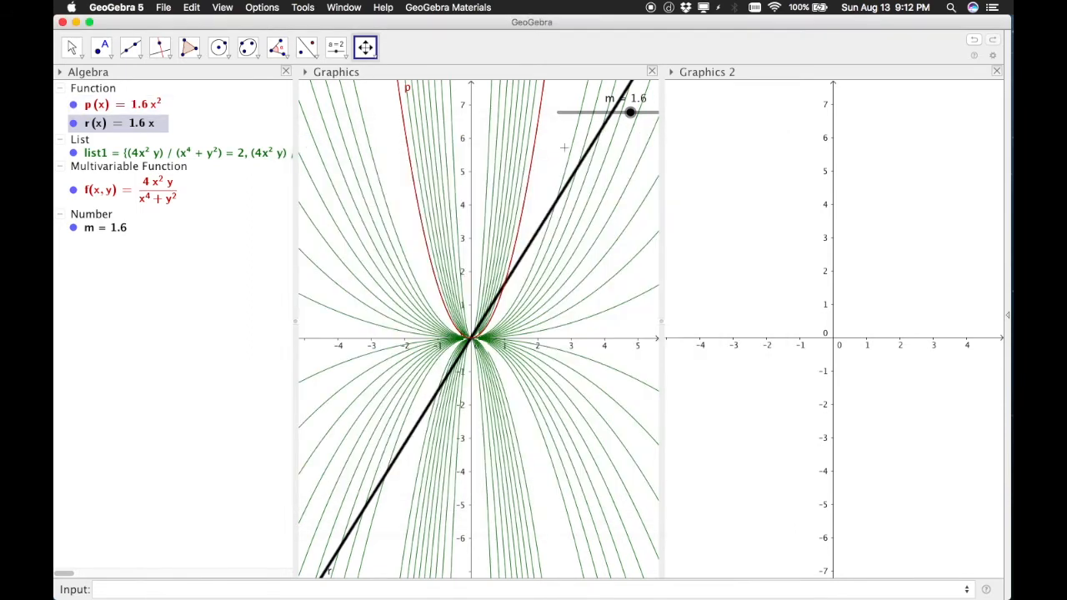
# - Format the parabola p in bright red with a line thickness of 7
pyautogui.click(534, 143)
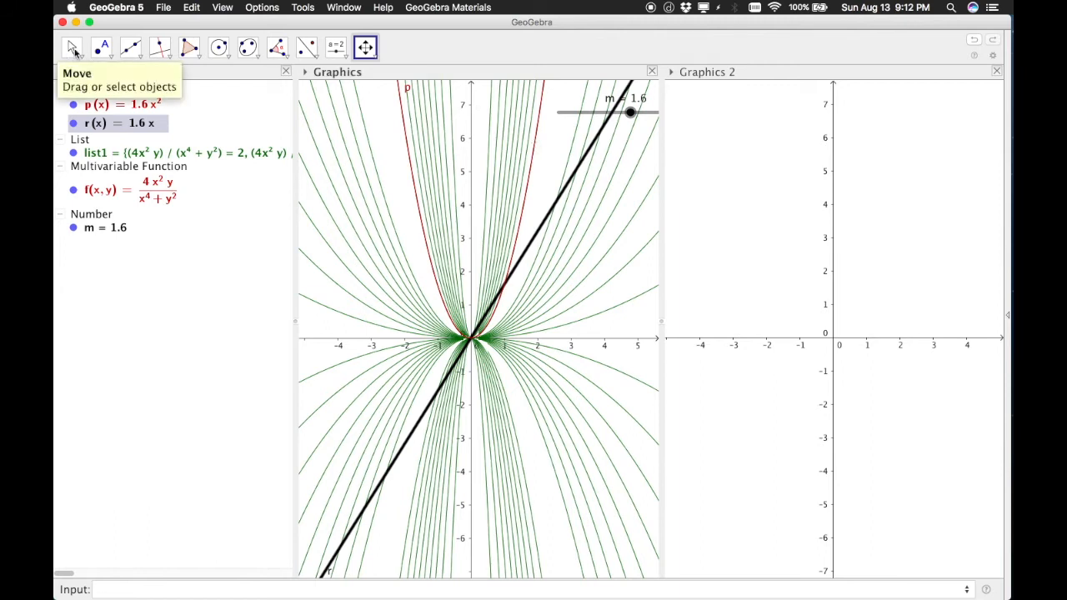
pyautogui.click(71, 47)
pyautogui.click(504, 134)
pyautogui.click(538, 123)
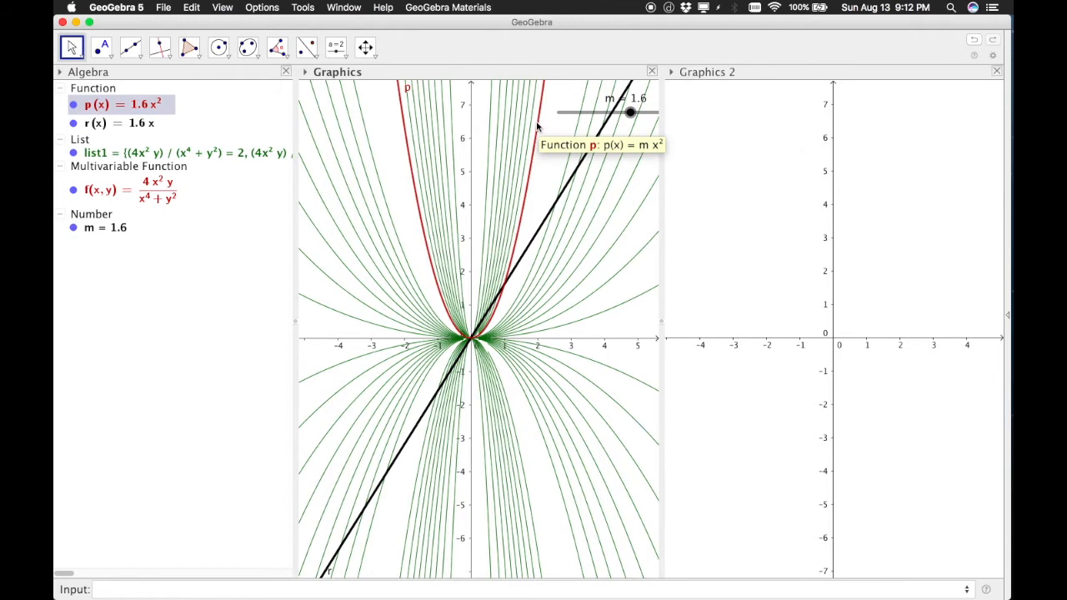
pyautogui.rightClick(538, 124)
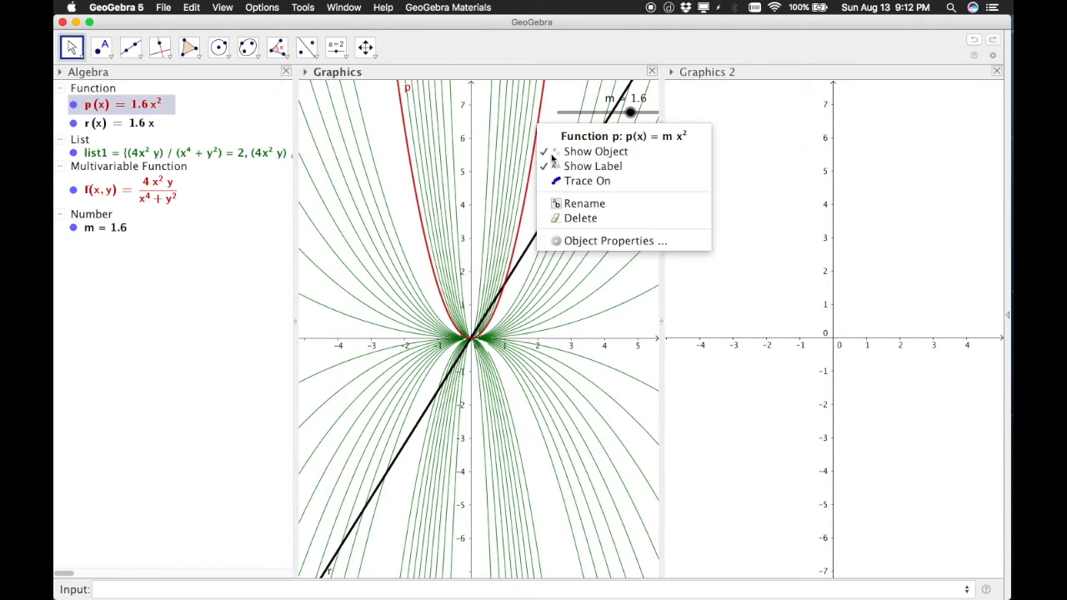
pyautogui.click(593, 240)
pyautogui.click(512, 169)
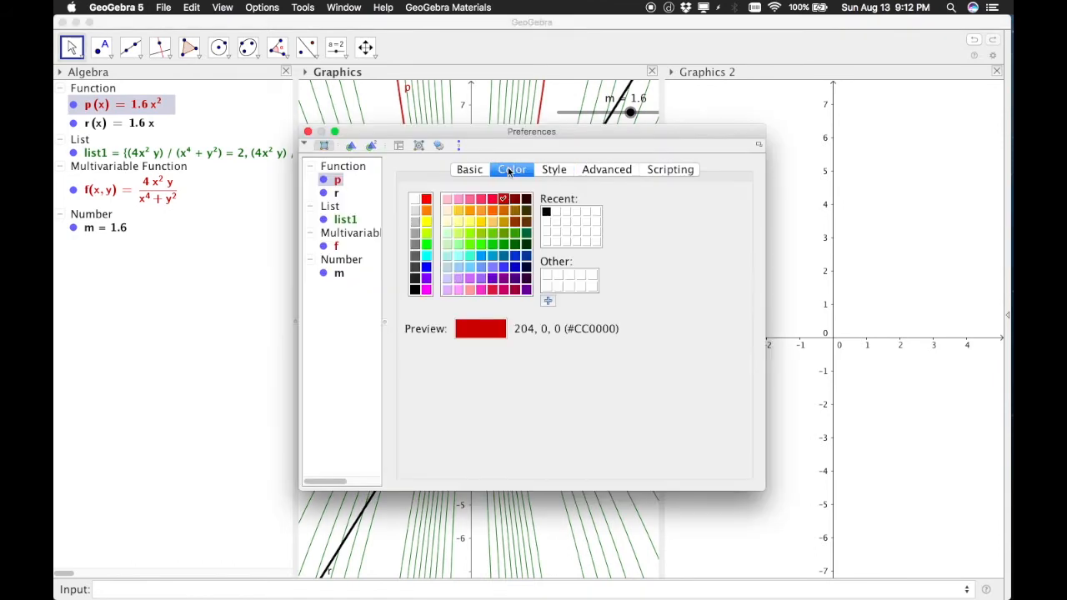
pyautogui.click(426, 200)
pyautogui.click(551, 172)
pyautogui.moveTo(436, 218); pyautogui.dragTo(472, 219)
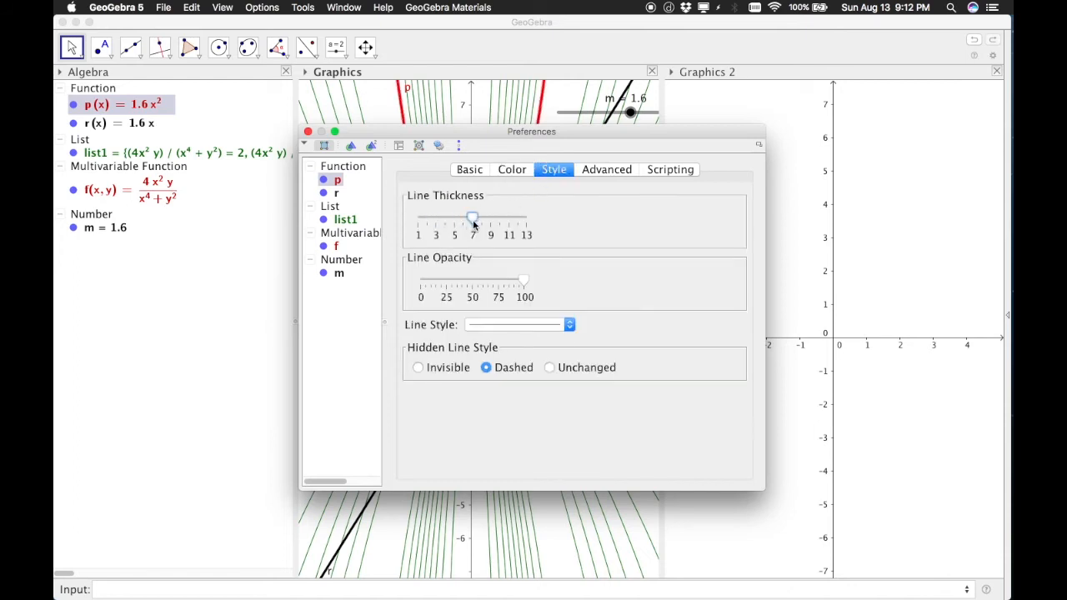
pyautogui.click(307, 132)
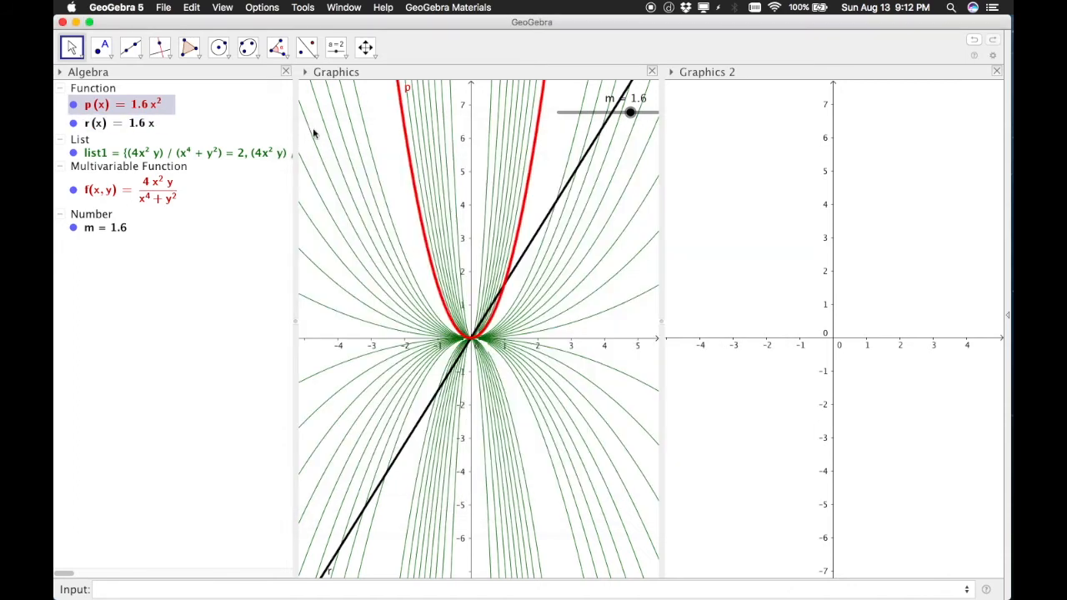
pyautogui.moveTo(630, 112)
pyautogui.mouseDown()
pyautogui.moveTo(601, 114)
pyautogui.moveTo(630, 118)
pyautogui.mouseUp()
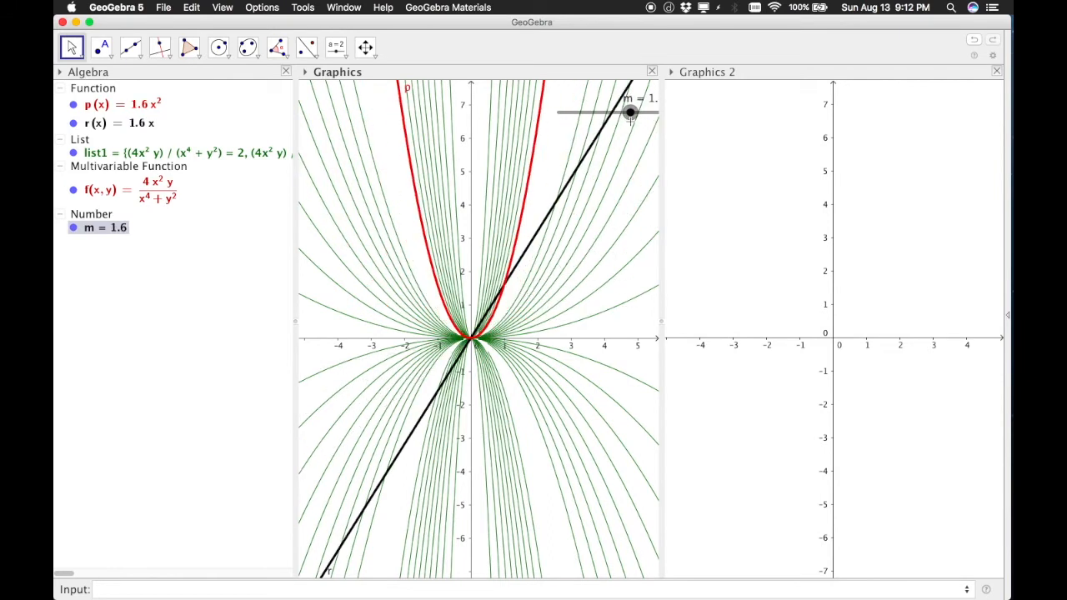
# - Switch to the OneNote page and handwrite "lim (x,y)→(0,0)" in the empty space above the definition of f
pyautogui.hotkey('ctrl', 'Left')
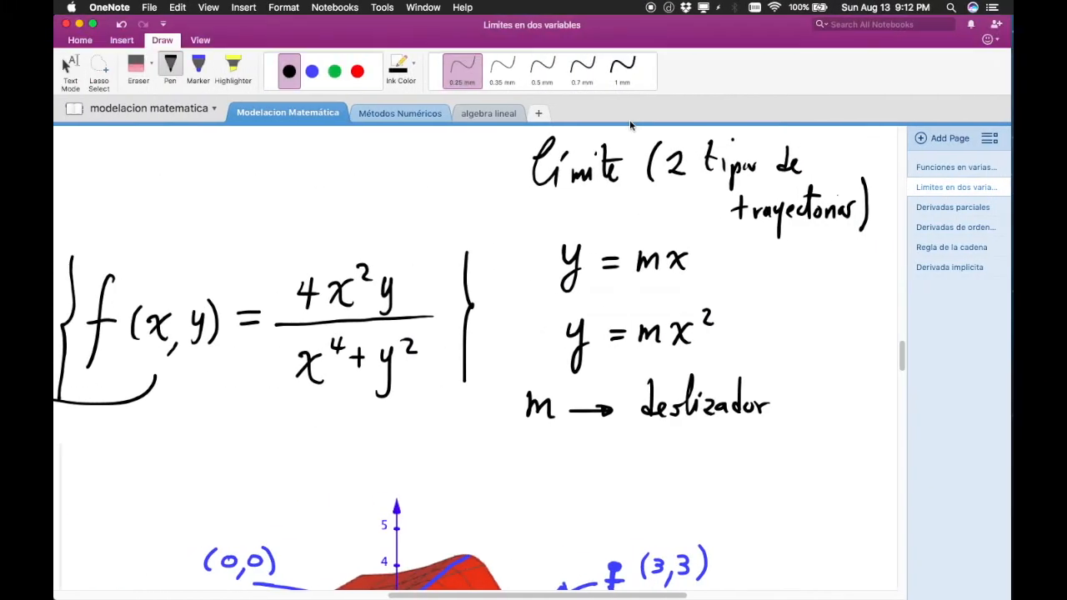
pyautogui.keyDown('ctrl'); pyautogui.scroll(-3, 517, 475); pyautogui.keyUp('ctrl')
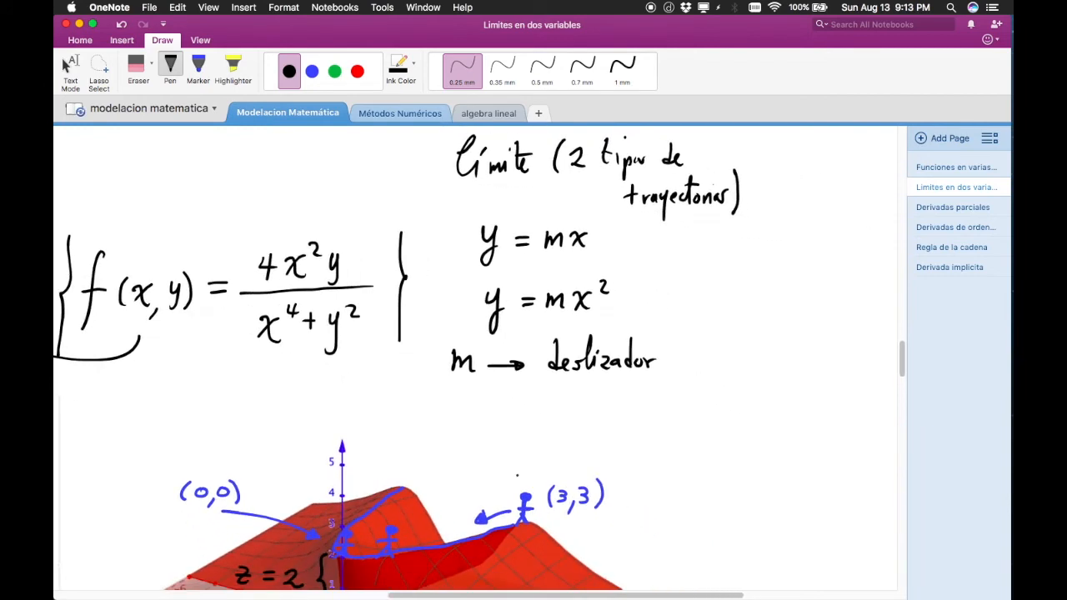
pyautogui.hscroll(-2, 517, 475)
pyautogui.hscroll(-2, 517, 475)
pyautogui.scroll(4, 517, 476)
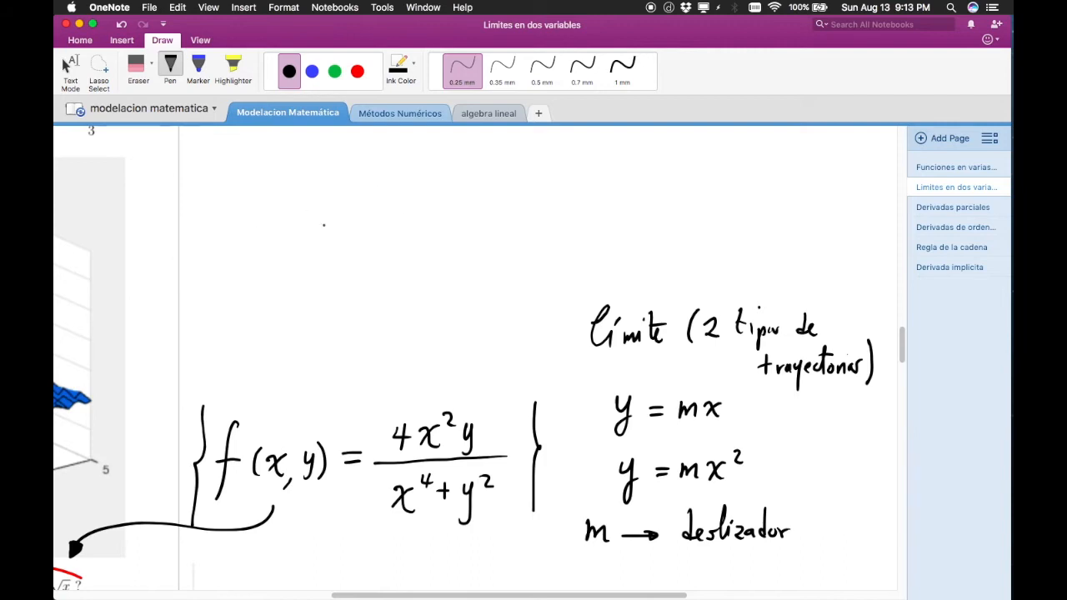
pyautogui.moveTo(197, 183)
pyautogui.mouseDown()
pyautogui.moveTo(212, 156)
pyautogui.moveTo(219, 188)
pyautogui.moveTo(240, 177)
pyautogui.moveTo(252, 187)
pyautogui.moveTo(192, 218)
pyautogui.moveTo(215, 205)
pyautogui.moveTo(206, 215)
pyautogui.mouseUp()
pyautogui.click(220, 168)
pyautogui.moveTo(213, 218)
pyautogui.mouseDown()
pyautogui.moveTo(209, 232)
pyautogui.moveTo(225, 212)
pyautogui.mouseUp()
pyautogui.moveTo(231, 204)
pyautogui.mouseDown()
pyautogui.moveTo(223, 224)
pyautogui.moveTo(256, 209)
pyautogui.mouseUp()
pyautogui.moveTo(252, 204); pyautogui.dragTo(258, 210)
pyautogui.moveTo(269, 197)
pyautogui.mouseDown()
pyautogui.moveTo(265, 216)
pyautogui.moveTo(277, 203)
pyautogui.moveTo(279, 222)
pyautogui.mouseUp()
pyautogui.moveTo(293, 202); pyautogui.dragTo(301, 220)
# - Handwrite t₁ under the limit with a small arrow pointing to it, and write f(x,y) beside the limit
pyautogui.click(236, 235)
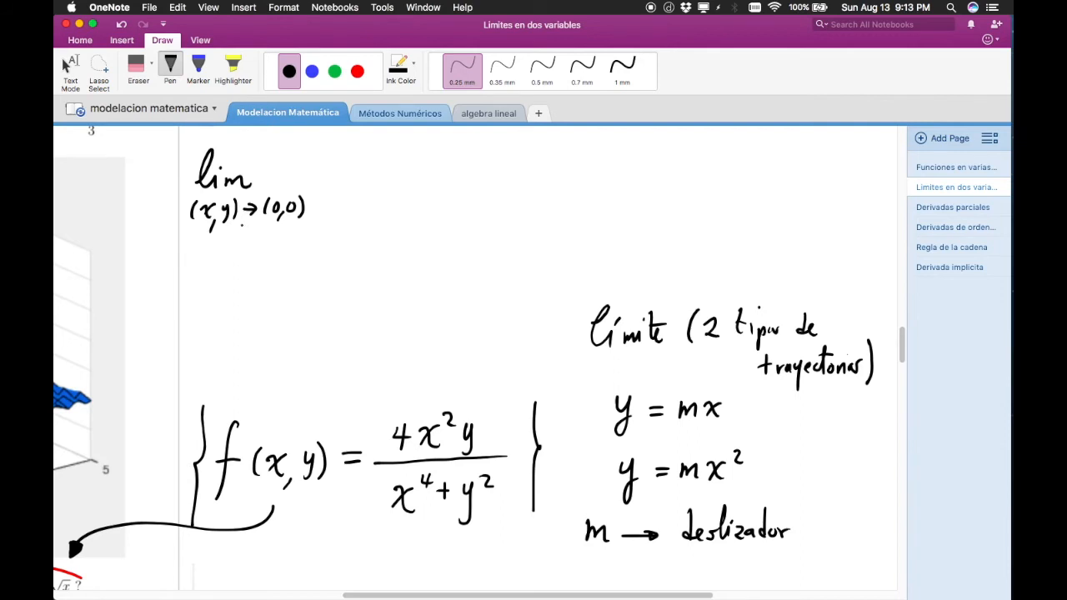
pyautogui.moveTo(244, 220); pyautogui.dragTo(259, 244)
pyautogui.moveTo(332, 149)
pyautogui.mouseDown()
pyautogui.moveTo(327, 204)
pyautogui.moveTo(336, 173)
pyautogui.mouseUp()
pyautogui.moveTo(351, 165)
pyautogui.mouseDown()
pyautogui.moveTo(349, 182)
pyautogui.moveTo(363, 183)
pyautogui.mouseUp()
pyautogui.moveTo(379, 178)
pyautogui.mouseDown()
pyautogui.moveTo(377, 191)
pyautogui.moveTo(389, 187)
pyautogui.mouseUp()
pyautogui.moveTo(398, 162); pyautogui.dragTo(402, 190)
pyautogui.click(235, 254)
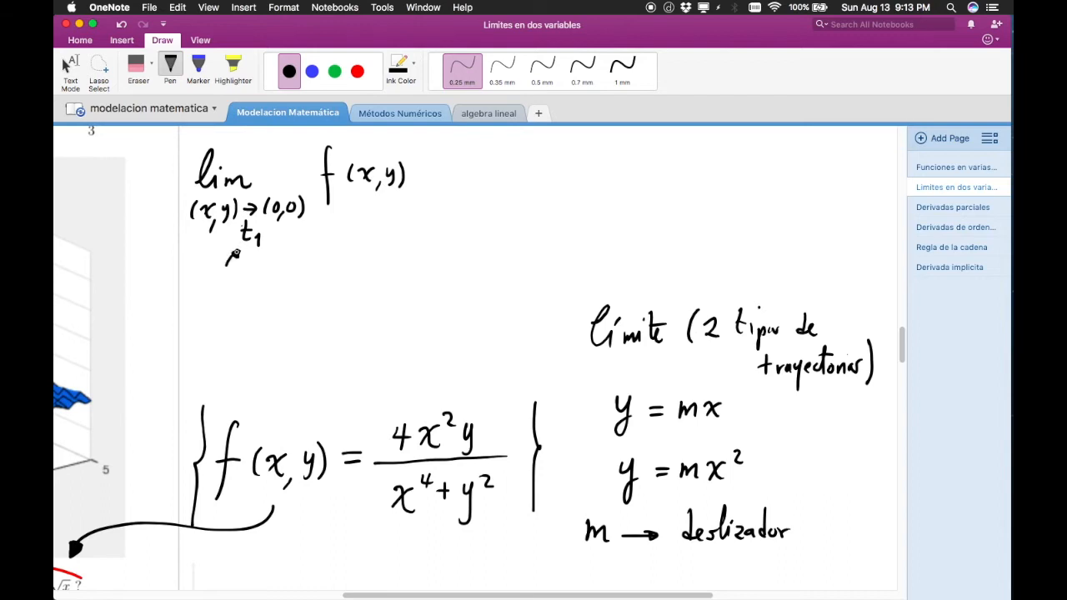
# - Draw an arrow from t₁ to a brace listing the two trajectories y = r(x) and y = p(x)
pyautogui.moveTo(269, 238); pyautogui.dragTo(340, 236)
pyautogui.moveTo(346, 225)
pyautogui.mouseDown()
pyautogui.moveTo(339, 249)
pyautogui.moveTo(364, 231)
pyautogui.mouseUp()
pyautogui.moveTo(358, 237); pyautogui.dragTo(365, 236)
pyautogui.moveTo(371, 238)
pyautogui.mouseDown()
pyautogui.moveTo(376, 226)
pyautogui.moveTo(393, 241)
pyautogui.mouseUp()
pyautogui.moveTo(399, 228); pyautogui.dragTo(415, 244)
pyautogui.moveTo(329, 224)
pyautogui.mouseDown()
pyautogui.moveTo(329, 282)
pyautogui.moveTo(351, 262)
pyautogui.moveTo(346, 289)
pyautogui.moveTo(372, 266)
pyautogui.mouseUp()
pyautogui.moveTo(361, 272); pyautogui.dragTo(380, 284)
pyautogui.moveTo(380, 266); pyautogui.dragTo(416, 278)
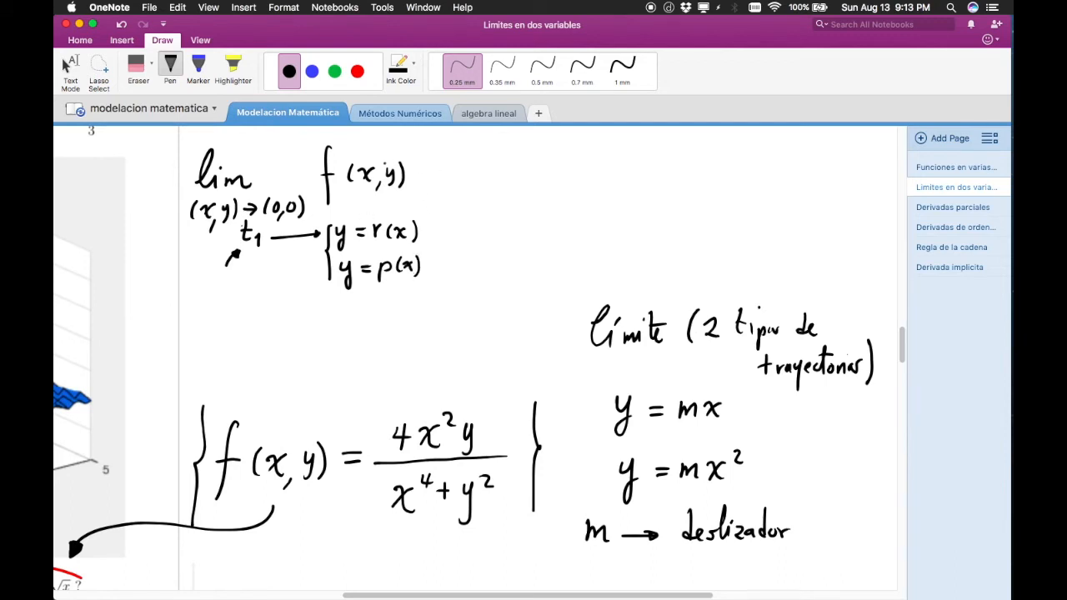
# - Continue the limit expression with "= lim x→0 f(x, r(x))" after f(x,y)
pyautogui.moveTo(431, 178); pyautogui.dragTo(497, 177)
pyautogui.moveTo(496, 153); pyautogui.dragTo(525, 176)
pyautogui.moveTo(464, 188); pyautogui.dragTo(465, 206)
pyautogui.moveTo(483, 189)
pyautogui.mouseDown()
pyautogui.moveTo(473, 205)
pyautogui.moveTo(527, 195)
pyautogui.mouseUp()
pyautogui.moveTo(575, 147)
pyautogui.mouseDown()
pyautogui.moveTo(559, 195)
pyautogui.moveTo(577, 165)
pyautogui.moveTo(590, 179)
pyautogui.moveTo(611, 176)
pyautogui.moveTo(602, 177)
pyautogui.mouseUp()
pyautogui.moveTo(621, 179); pyautogui.dragTo(617, 190)
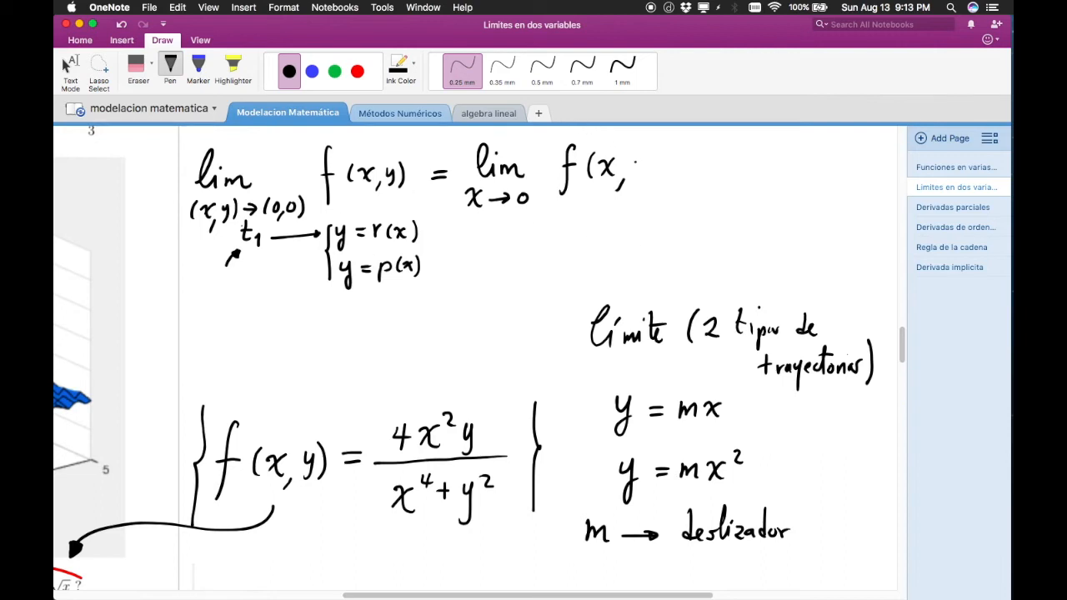
pyautogui.moveTo(636, 159)
pyautogui.mouseDown()
pyautogui.moveTo(636, 175)
pyautogui.moveTo(647, 162)
pyautogui.moveTo(653, 177)
pyautogui.mouseUp()
pyautogui.moveTo(659, 164)
pyautogui.mouseDown()
pyautogui.moveTo(669, 175)
pyautogui.moveTo(658, 176)
pyautogui.moveTo(688, 182)
pyautogui.mouseUp()
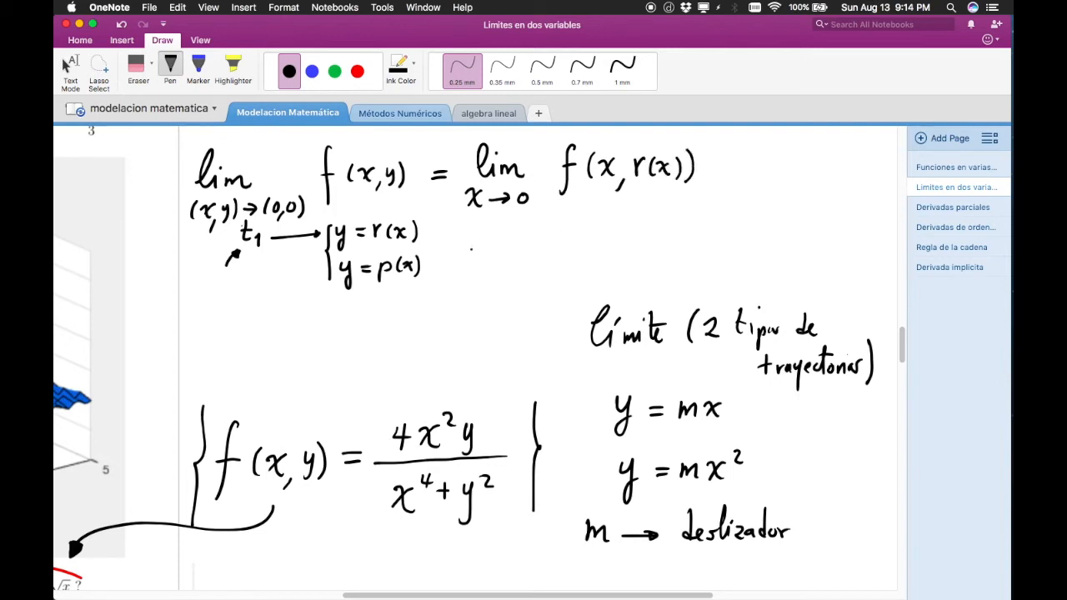
# - Handwrite "= lim x→0 f(x, p(x))" as the second case below the r(x) limit
pyautogui.moveTo(458, 249); pyautogui.dragTo(473, 249)
pyautogui.moveTo(457, 242)
pyautogui.mouseDown()
pyautogui.moveTo(507, 224)
pyautogui.moveTo(519, 240)
pyautogui.moveTo(544, 241)
pyautogui.moveTo(493, 274)
pyautogui.moveTo(528, 265)
pyautogui.moveTo(519, 273)
pyautogui.mouseUp()
pyautogui.moveTo(541, 260); pyautogui.dragTo(542, 260)
pyautogui.moveTo(577, 218); pyautogui.dragTo(566, 263)
pyautogui.moveTo(560, 242); pyautogui.dragTo(605, 248)
pyautogui.moveTo(613, 235)
pyautogui.mouseDown()
pyautogui.moveTo(599, 250)
pyautogui.moveTo(615, 262)
pyautogui.moveTo(644, 234)
pyautogui.moveTo(640, 243)
pyautogui.mouseUp()
pyautogui.moveTo(659, 230)
pyautogui.mouseDown()
pyautogui.moveTo(655, 246)
pyautogui.moveTo(672, 241)
pyautogui.mouseUp()
pyautogui.moveTo(672, 234)
pyautogui.mouseDown()
pyautogui.moveTo(662, 242)
pyautogui.moveTo(686, 251)
pyautogui.mouseUp()
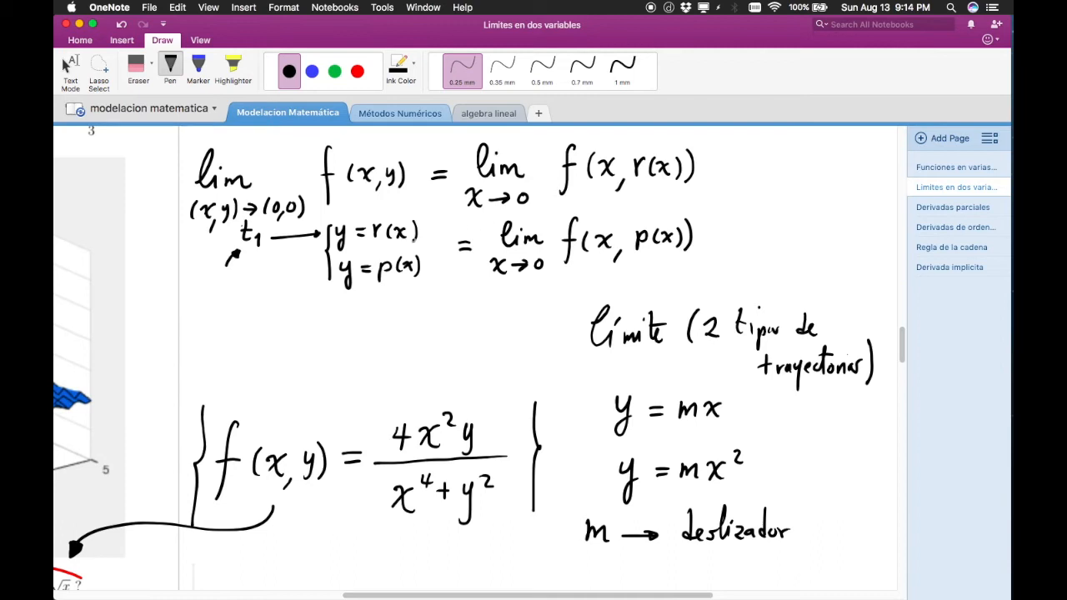
# - Turn both equals signs into implication arrows and link the two limits with a double arrow labelled with the underlined word "diferentes"
pyautogui.moveTo(470, 236); pyautogui.dragTo(470, 256)
pyautogui.moveTo(446, 166); pyautogui.dragTo(446, 190)
pyautogui.moveTo(722, 229)
pyautogui.mouseDown()
pyautogui.moveTo(717, 174)
pyautogui.moveTo(731, 223)
pyautogui.mouseUp()
pyautogui.moveTo(756, 171)
pyautogui.mouseDown()
pyautogui.moveTo(751, 206)
pyautogui.moveTo(774, 221)
pyautogui.moveTo(792, 202)
pyautogui.moveTo(817, 210)
pyautogui.mouseUp()
pyautogui.moveTo(821, 205); pyautogui.dragTo(835, 209)
pyautogui.moveTo(813, 193); pyautogui.dragTo(825, 193)
pyautogui.moveTo(746, 221)
pyautogui.mouseDown()
pyautogui.moveTo(837, 224)
pyautogui.moveTo(827, 229)
pyautogui.mouseUp()
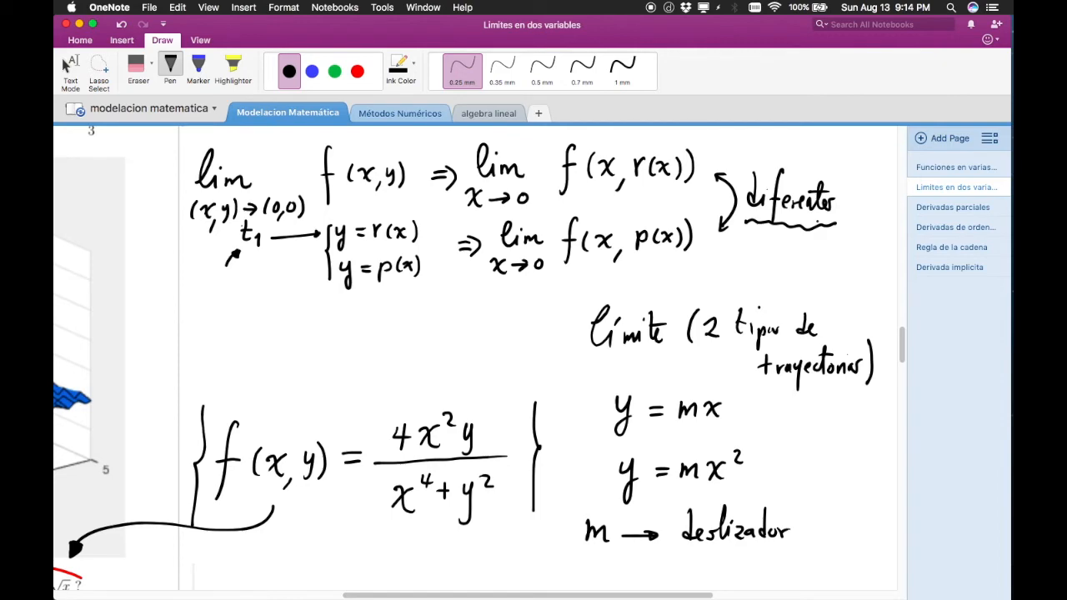
pyautogui.hotkey('ctrl', 'Right')
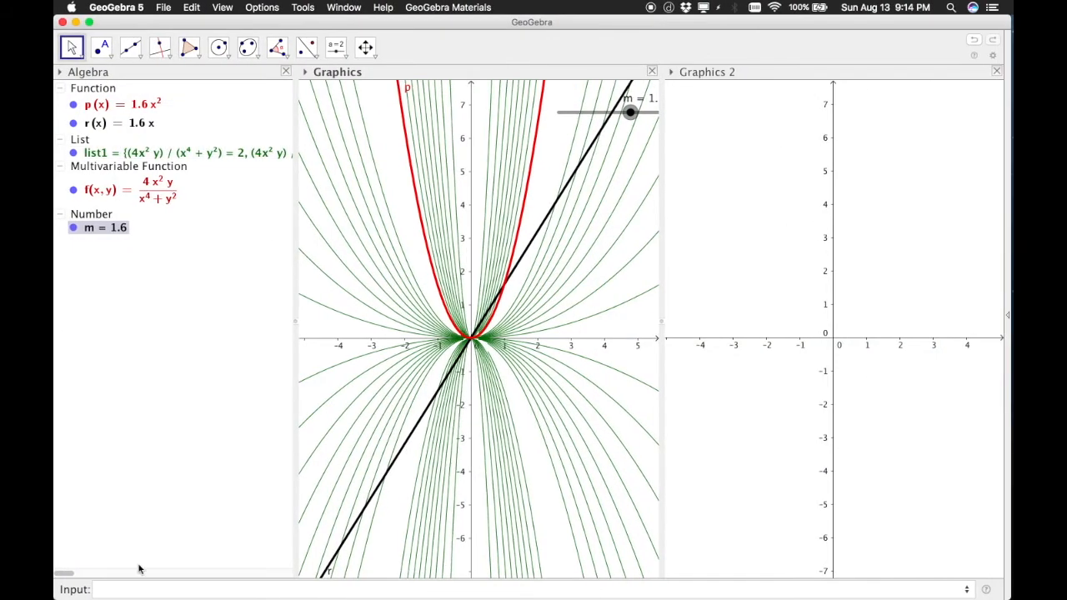
pyautogui.click(162, 592)
pyautogui.hotkey('ctrl', 'Left')
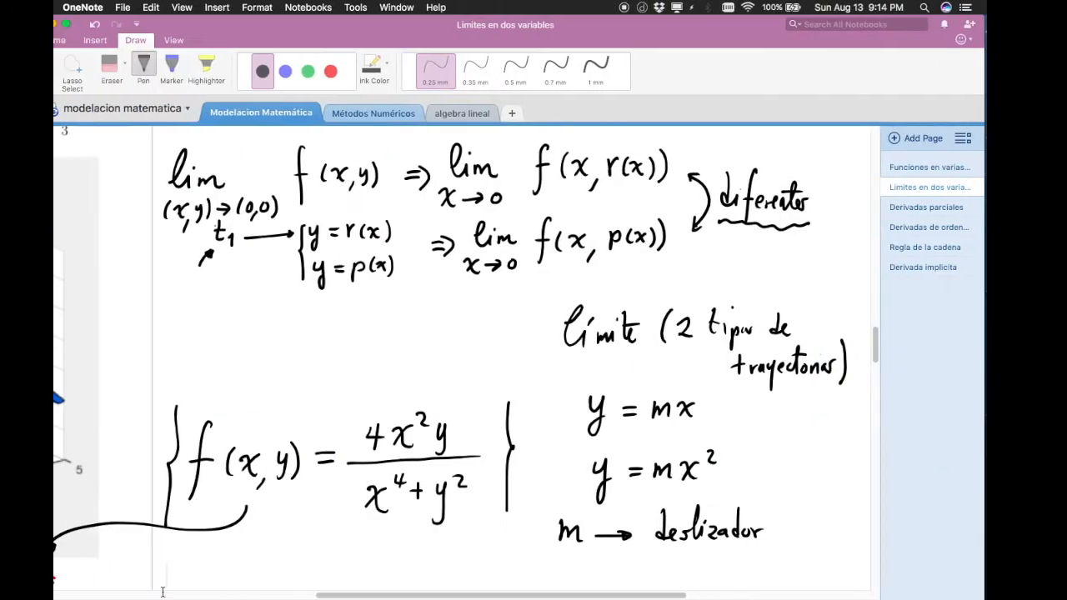
# - Draw a horizontal arrow below the trajectory notes and handwrite two lines of notation beneath it
pyautogui.moveTo(190, 307); pyautogui.dragTo(293, 303)
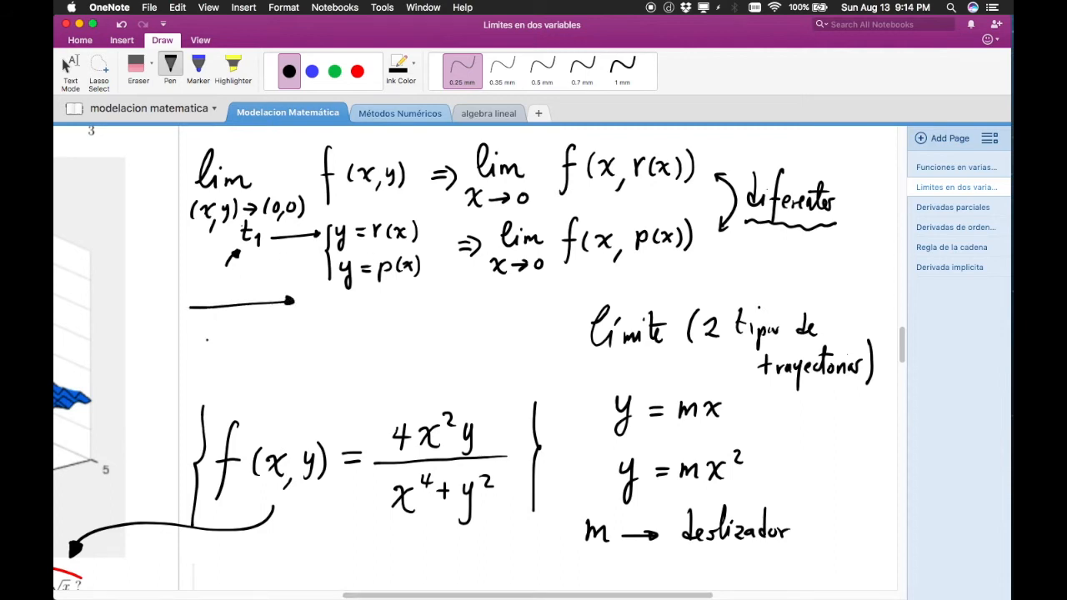
pyautogui.moveTo(216, 328); pyautogui.dragTo(209, 362)
pyautogui.moveTo(230, 325); pyautogui.dragTo(229, 340)
pyautogui.moveTo(238, 331)
pyautogui.mouseDown()
pyautogui.moveTo(250, 341)
pyautogui.moveTo(239, 341)
pyautogui.mouseUp()
pyautogui.moveTo(252, 325)
pyautogui.mouseDown()
pyautogui.moveTo(253, 341)
pyautogui.moveTo(280, 325)
pyautogui.mouseUp()
pyautogui.moveTo(269, 333)
pyautogui.mouseDown()
pyautogui.moveTo(303, 325)
pyautogui.moveTo(297, 343)
pyautogui.moveTo(343, 334)
pyautogui.moveTo(331, 333)
pyautogui.mouseUp()
pyautogui.moveTo(353, 331)
pyautogui.mouseDown()
pyautogui.moveTo(347, 342)
pyautogui.moveTo(372, 318)
pyautogui.moveTo(375, 332)
pyautogui.moveTo(392, 330)
pyautogui.mouseUp()
pyautogui.moveTo(395, 317)
pyautogui.mouseDown()
pyautogui.moveTo(383, 330)
pyautogui.moveTo(399, 332)
pyautogui.mouseUp()
pyautogui.moveTo(405, 307); pyautogui.dragTo(407, 333)
pyautogui.moveTo(200, 352)
pyautogui.mouseDown()
pyautogui.moveTo(197, 382)
pyautogui.moveTo(223, 381)
pyautogui.mouseUp()
pyautogui.moveTo(233, 372)
pyautogui.mouseDown()
pyautogui.moveTo(247, 378)
pyautogui.moveTo(237, 380)
pyautogui.mouseUp()
pyautogui.moveTo(252, 360)
pyautogui.mouseDown()
pyautogui.moveTo(256, 383)
pyautogui.moveTo(285, 364)
pyautogui.mouseUp()
pyautogui.moveTo(272, 374)
pyautogui.mouseDown()
pyautogui.moveTo(300, 385)
pyautogui.moveTo(309, 370)
pyautogui.mouseUp()
pyautogui.moveTo(325, 355)
pyautogui.mouseDown()
pyautogui.moveTo(317, 377)
pyautogui.moveTo(341, 371)
pyautogui.mouseUp()
pyautogui.moveTo(348, 358)
pyautogui.mouseDown()
pyautogui.moveTo(333, 374)
pyautogui.moveTo(345, 386)
pyautogui.moveTo(372, 372)
pyautogui.mouseUp()
pyautogui.moveTo(387, 354)
pyautogui.mouseDown()
pyautogui.moveTo(384, 374)
pyautogui.moveTo(399, 372)
pyautogui.mouseUp()
pyautogui.moveTo(404, 358)
pyautogui.mouseDown()
pyautogui.moveTo(391, 372)
pyautogui.moveTo(411, 375)
pyautogui.mouseUp()
# - Switch to GeoGebra and define the function g(x)=(4*x^2*r(x))/(x^4+r(x)^2)
pyautogui.hotkey('ctrl', 'Right')
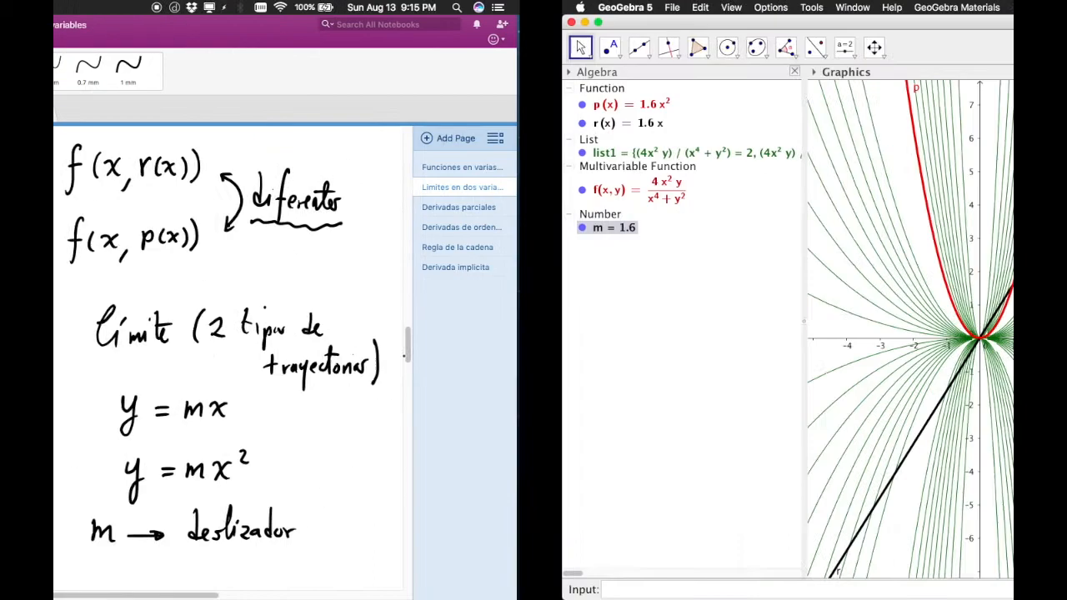
pyautogui.click(213, 592)
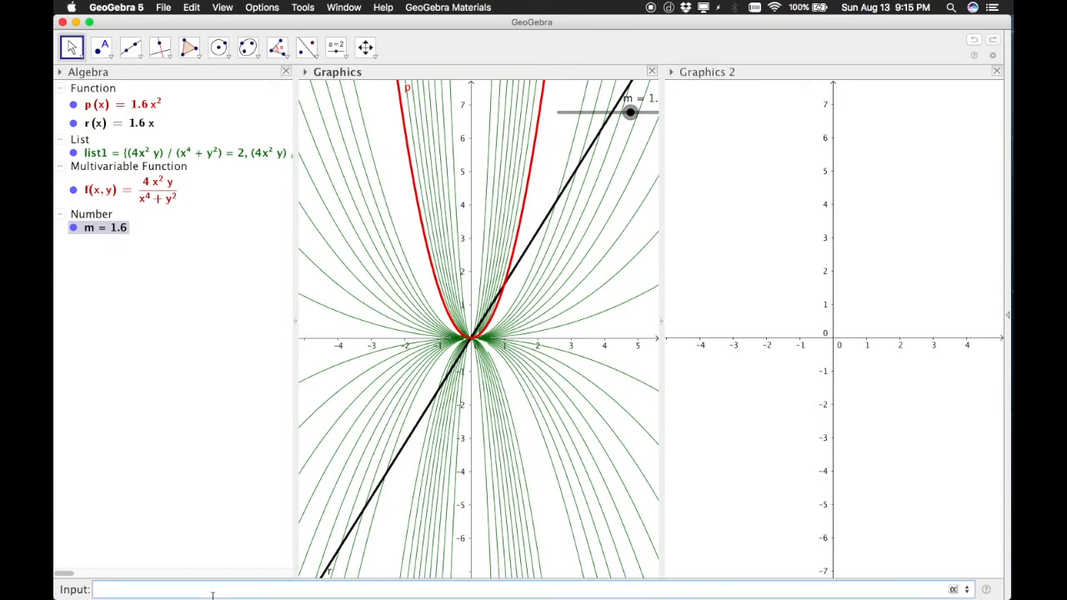
pyautogui.write('g(x)=')
pyautogui.write('f()')
pyautogui.press('BackSpace')
pyautogui.press('BackSpace')
pyautogui.write('(4*x^2')
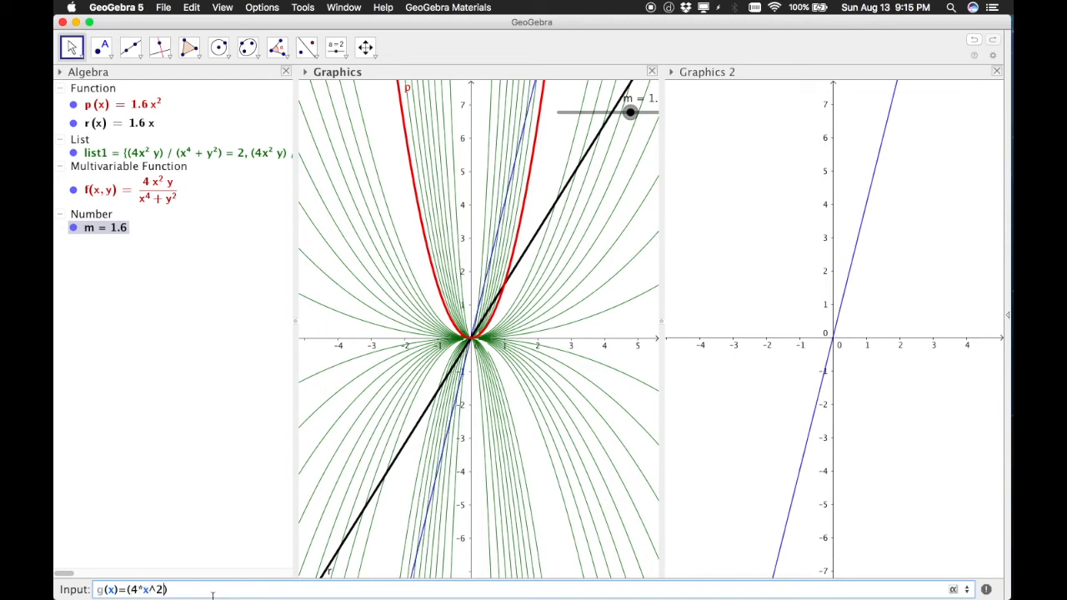
pyautogui.write('*')
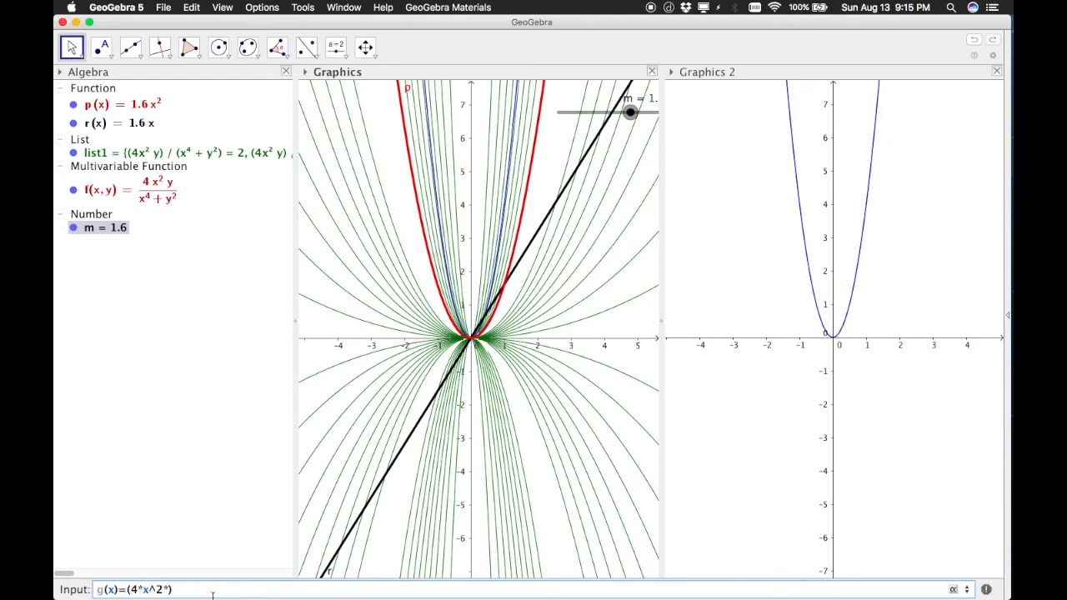
pyautogui.write('r(x)')
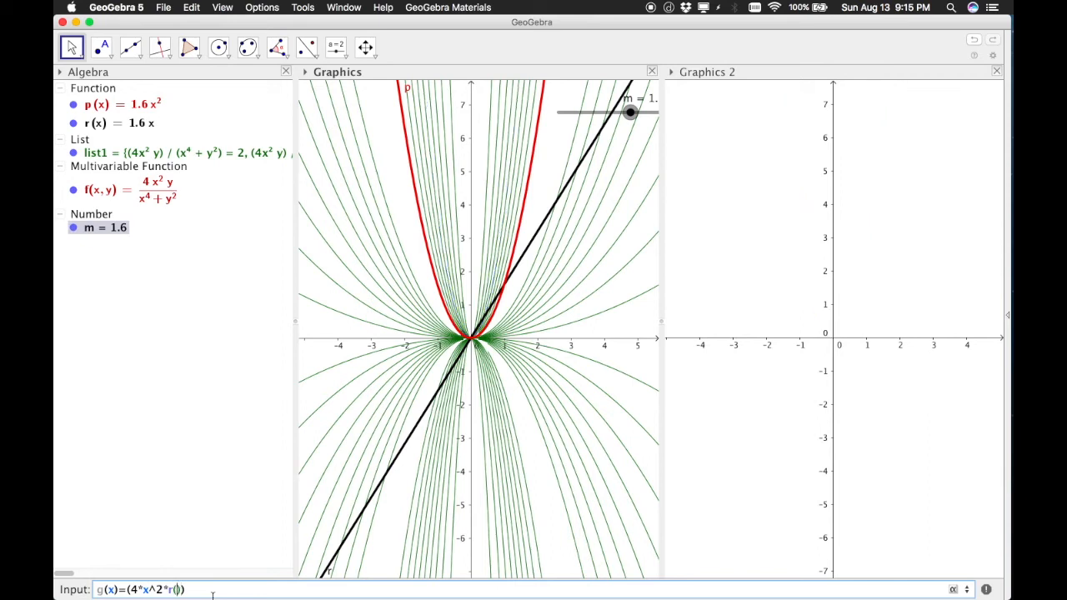
pyautogui.write(')/(x^4+')
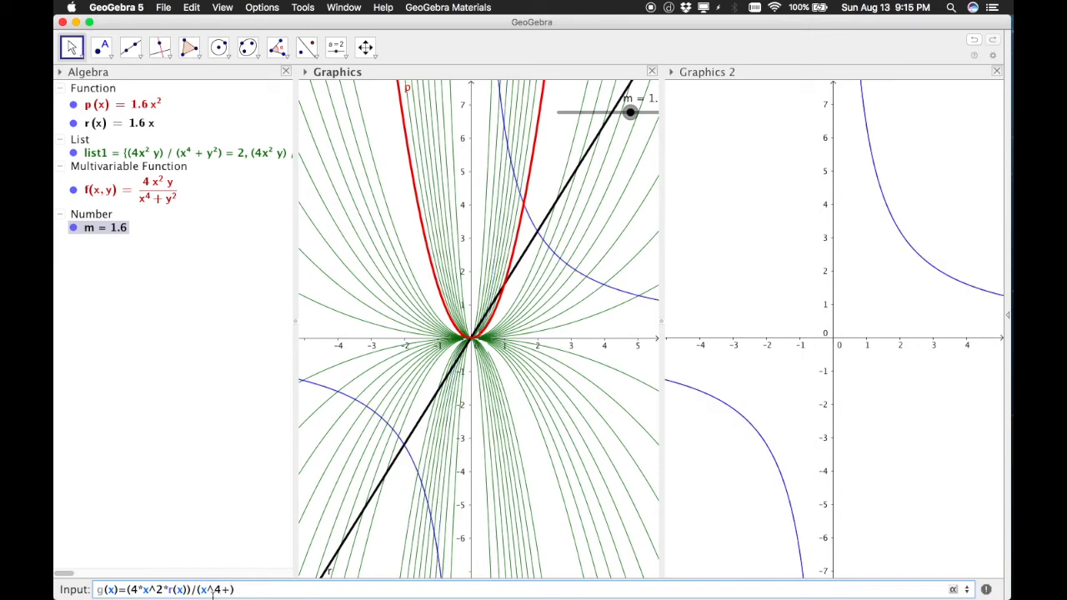
pyautogui.write('r(x)^')
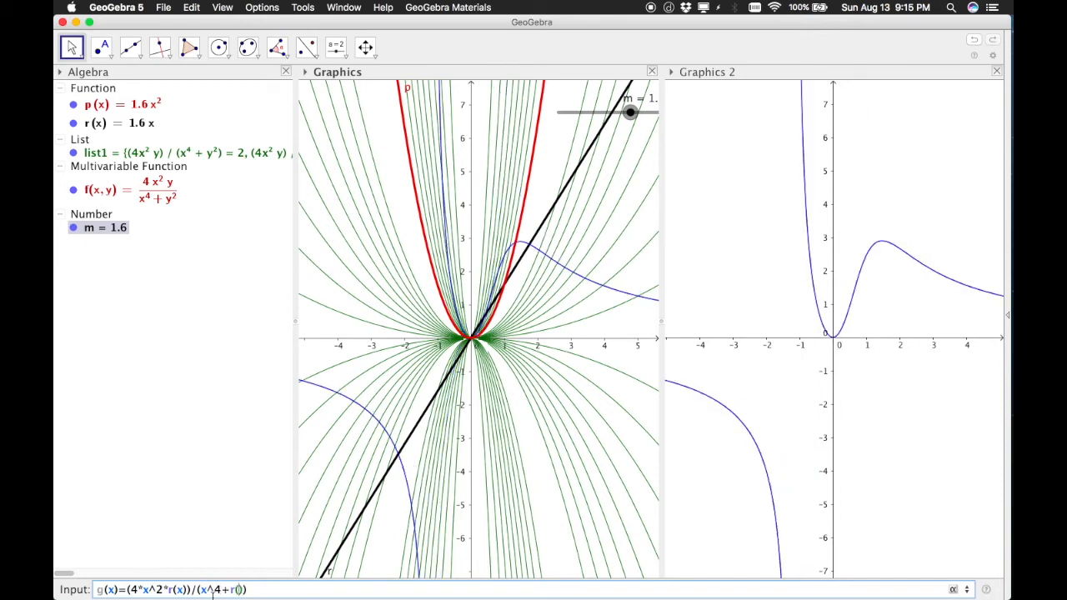
pyautogui.write('2')
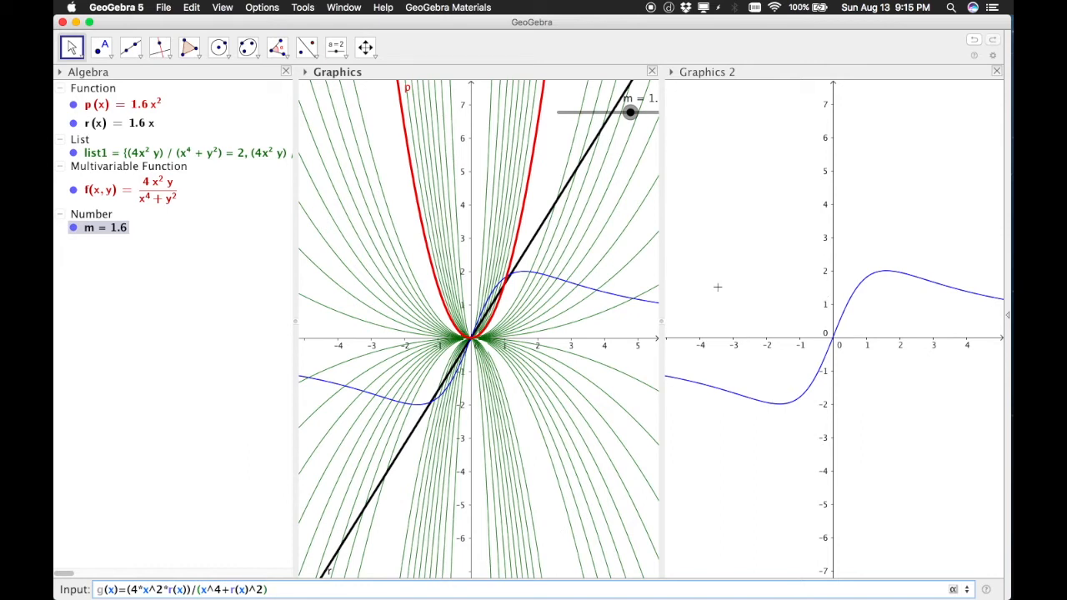
pyautogui.press('Return')
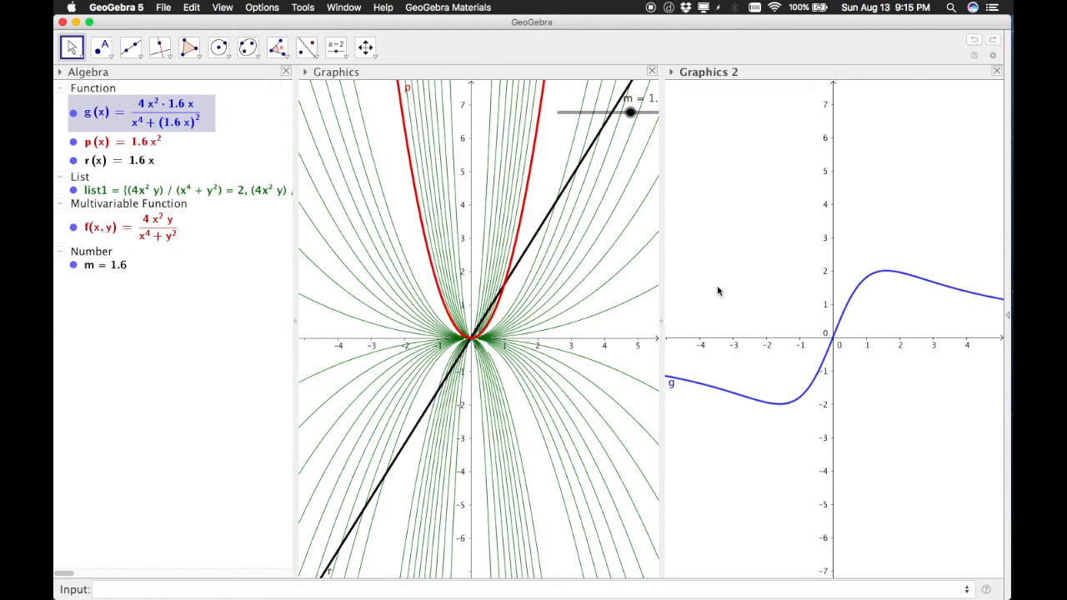
# - Format the curve g in black with a line thickness of 7
pyautogui.rightClick(852, 302)
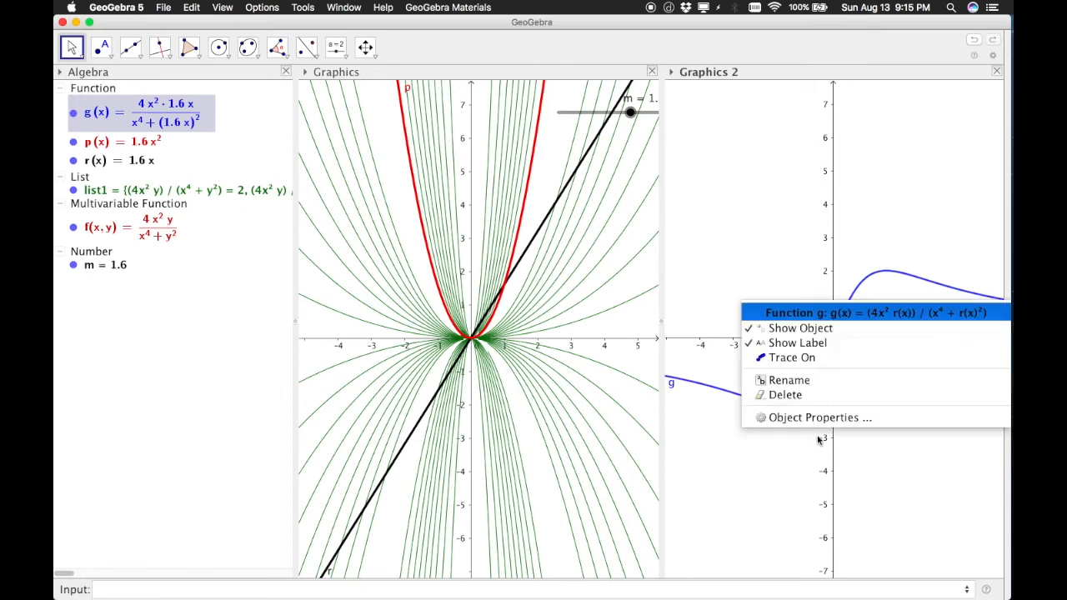
pyautogui.click(841, 416)
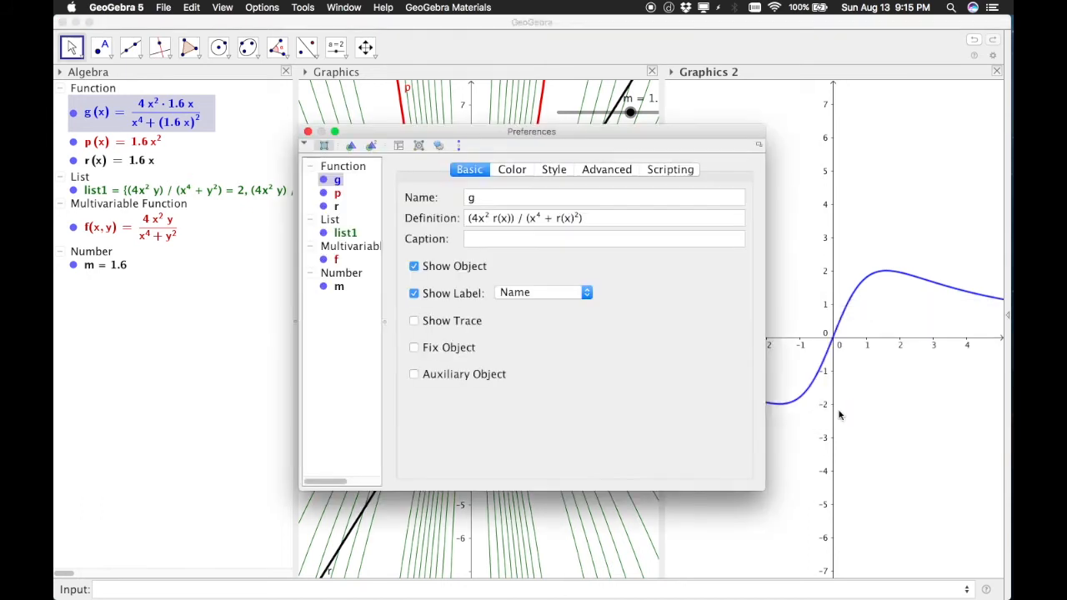
pyautogui.click(512, 170)
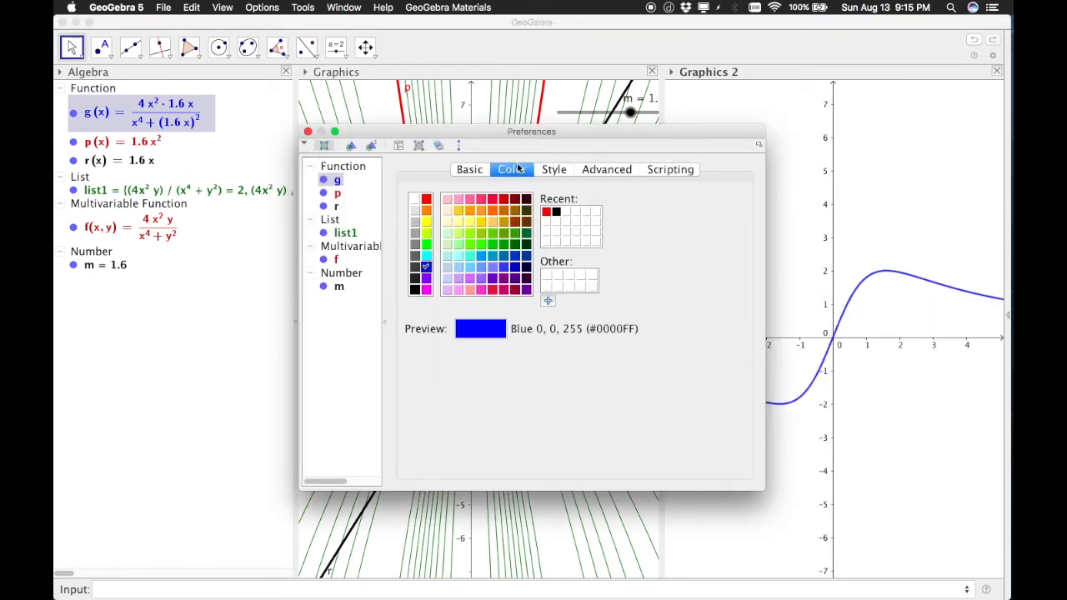
pyautogui.click(414, 290)
pyautogui.click(558, 167)
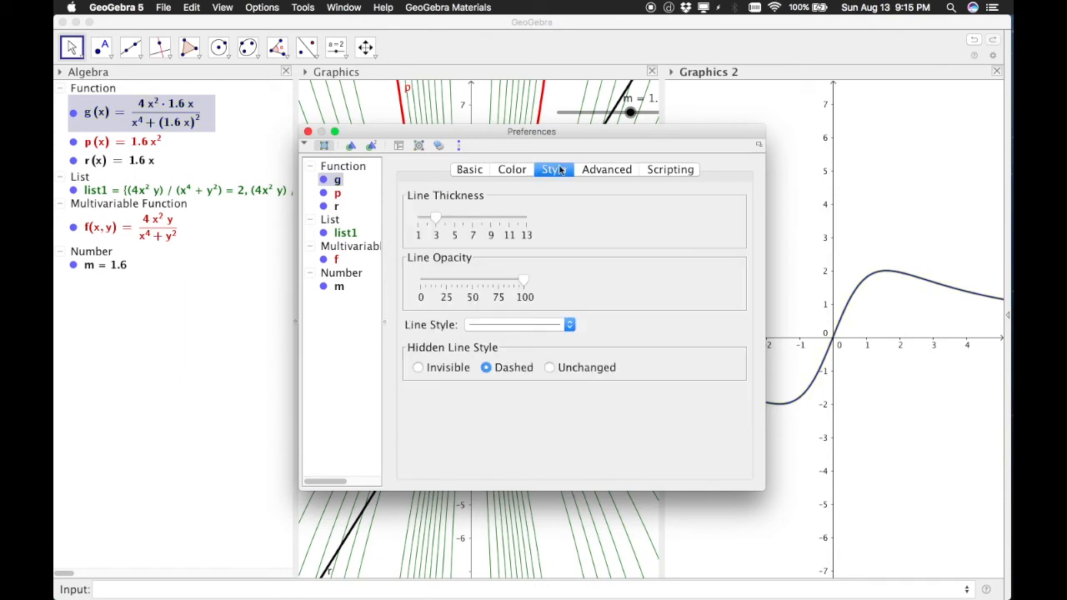
pyautogui.click(472, 218)
pyautogui.click(308, 132)
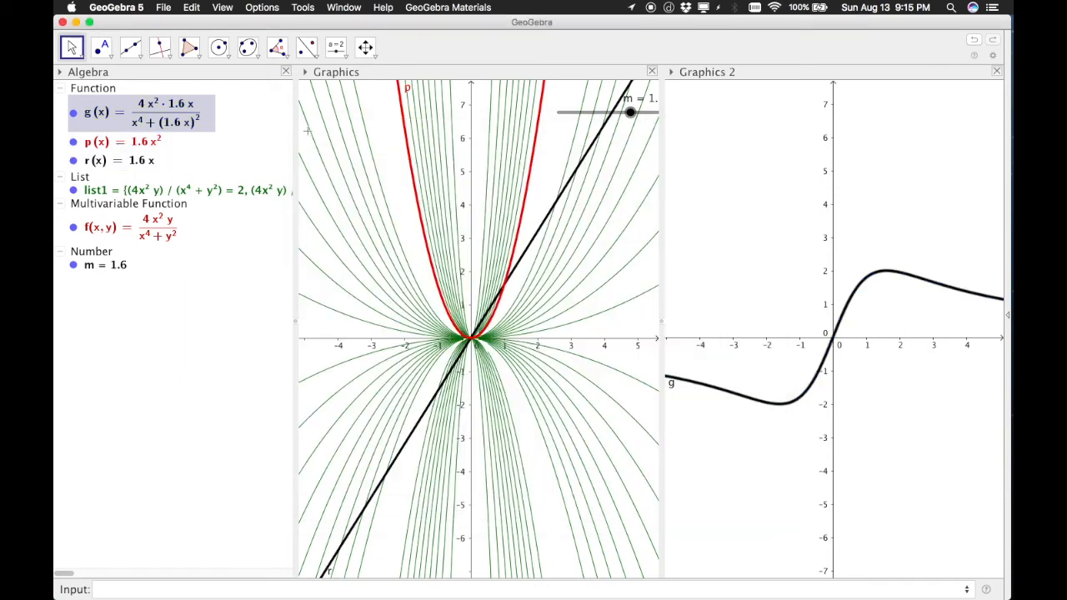
# - Set the slider m to 2.2 to change the trajectories and the curve g
pyautogui.moveTo(631, 112)
pyautogui.mouseDown()
pyautogui.moveTo(614, 114)
pyautogui.moveTo(634, 111)
pyautogui.mouseUp()
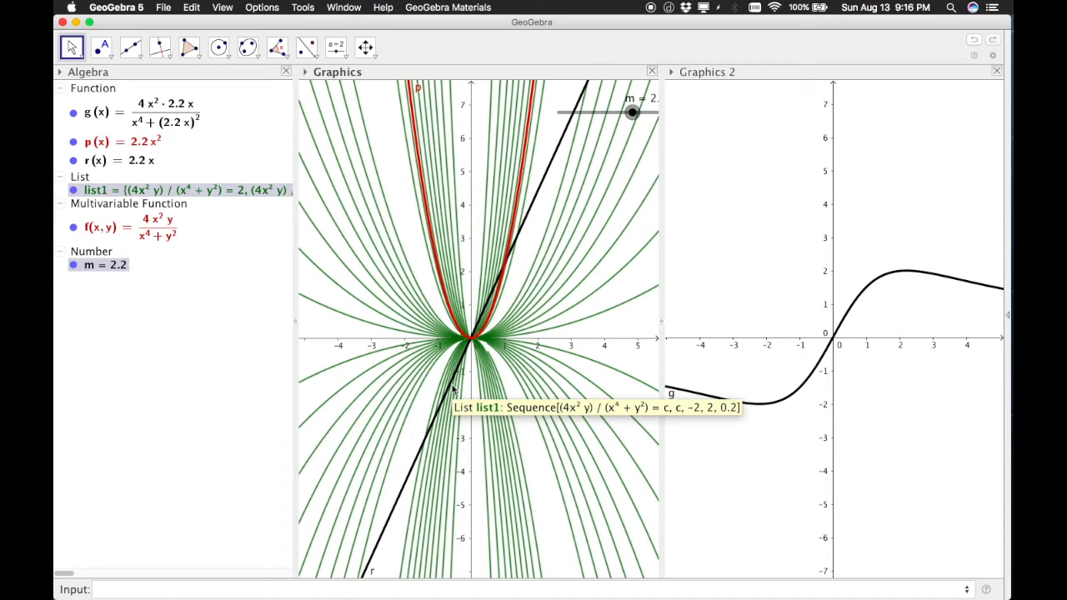
# - Set the slider m to 1.6 and, in the OneNote notes, draw arrows pointing at the g(x) and h(x) definitions
pyautogui.moveTo(633, 114)
pyautogui.mouseDown()
pyautogui.moveTo(612, 116)
pyautogui.moveTo(633, 124)
pyautogui.mouseUp()
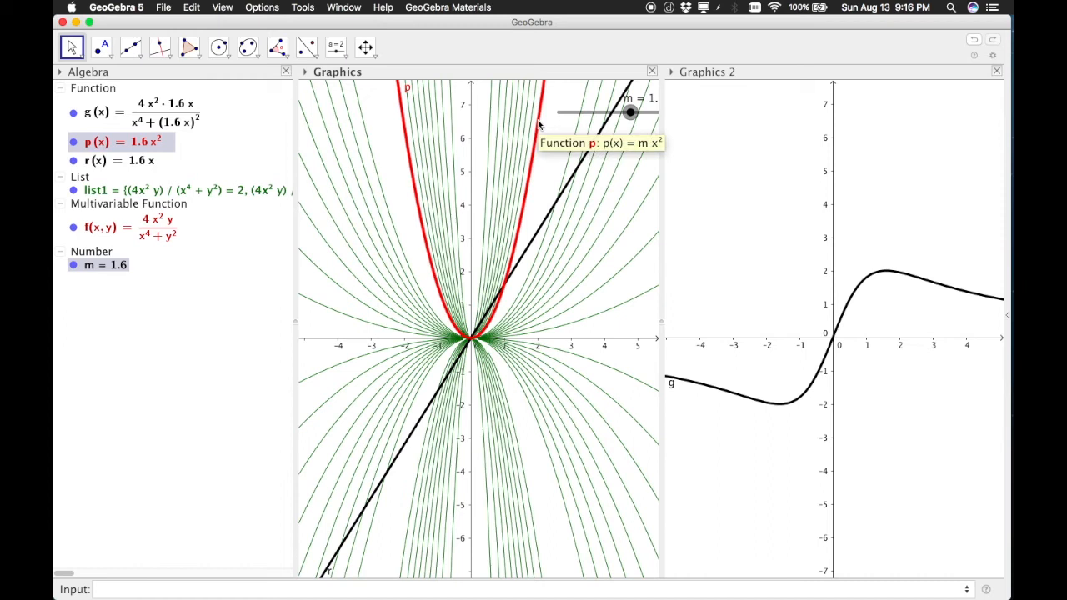
pyautogui.hotkey('ctrl', 'Left')
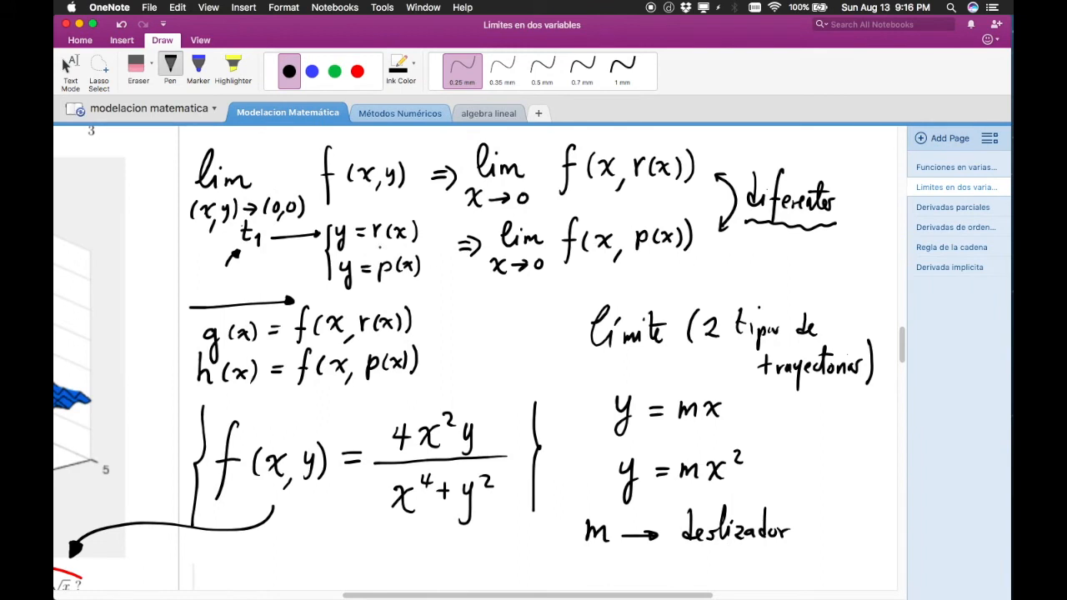
pyautogui.moveTo(494, 319); pyautogui.dragTo(438, 321)
pyautogui.moveTo(497, 359); pyautogui.dragTo(438, 363)
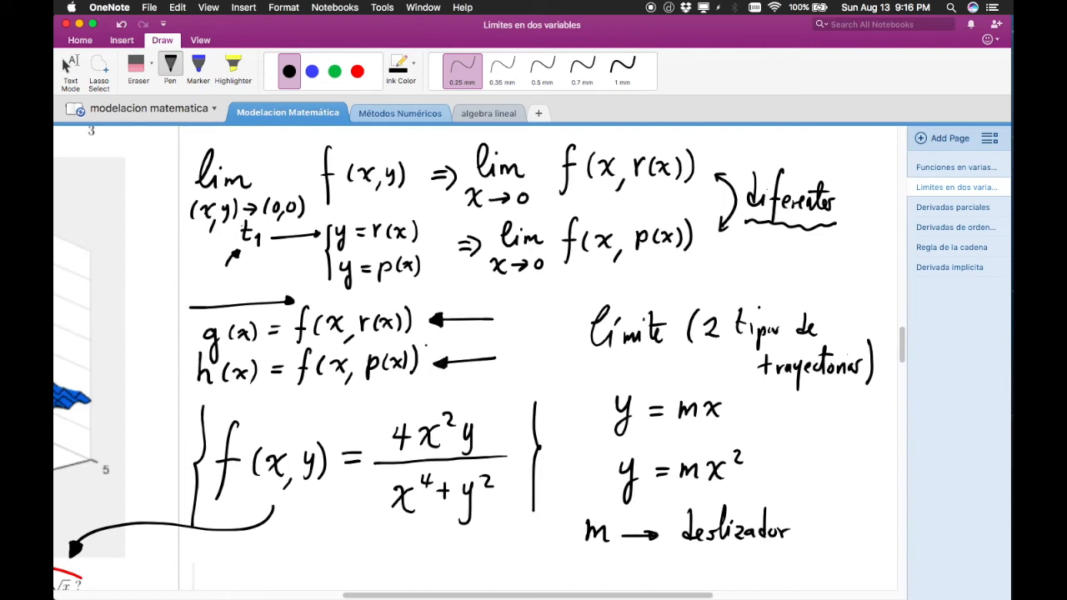
# - Switch to GeoGebra and define the function h(x)=(4*x^2*p(x))/(x^4+p(x)^2)
pyautogui.hotkey('ctrl', 'Right')
pyautogui.click(198, 592)
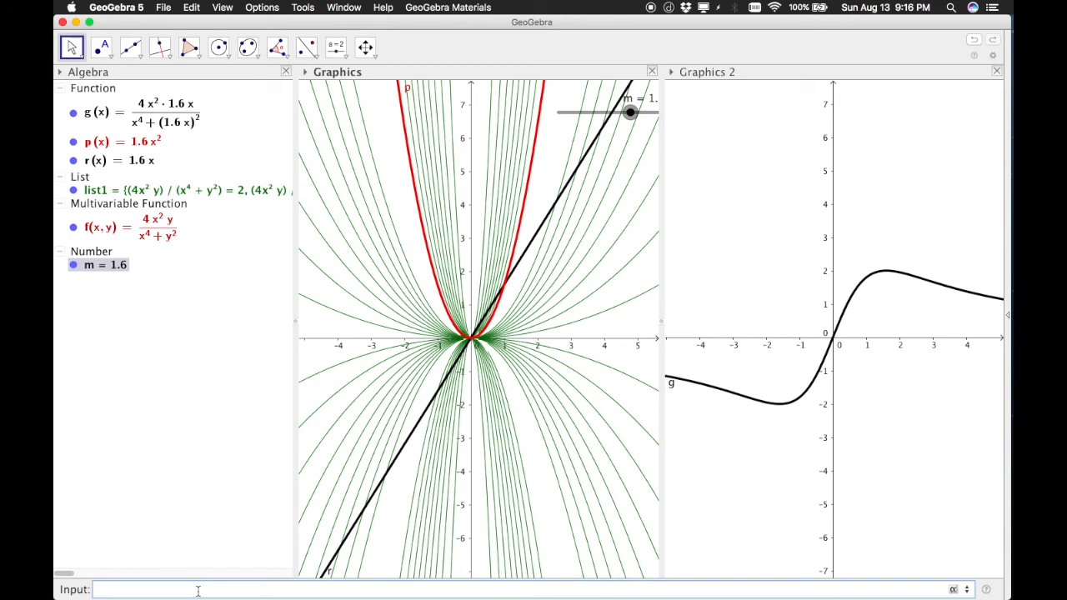
pyautogui.write('h(x)=(4*x^')
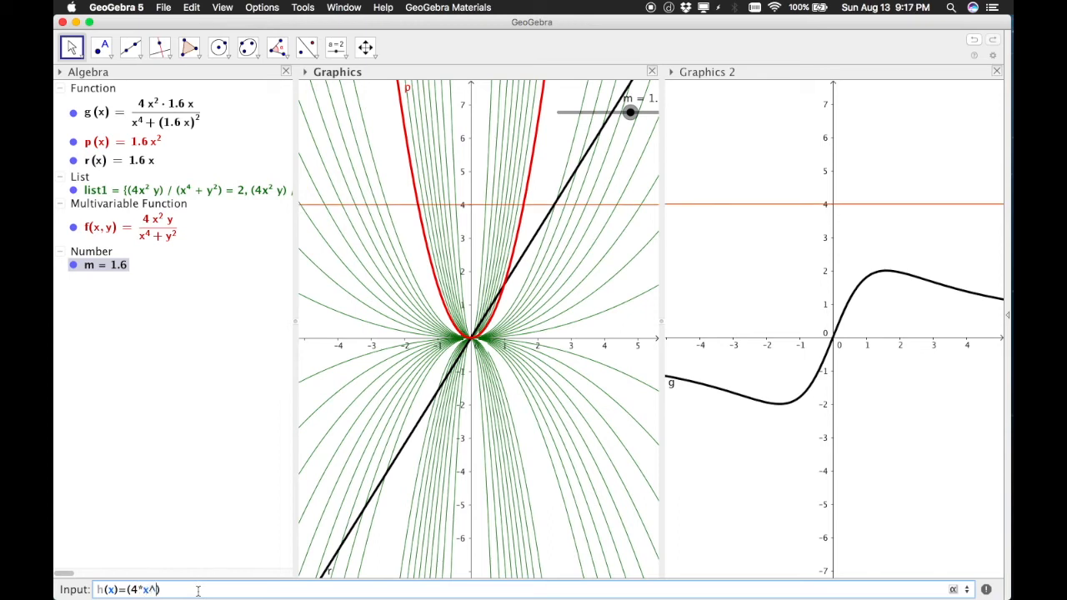
pyautogui.write('2*')
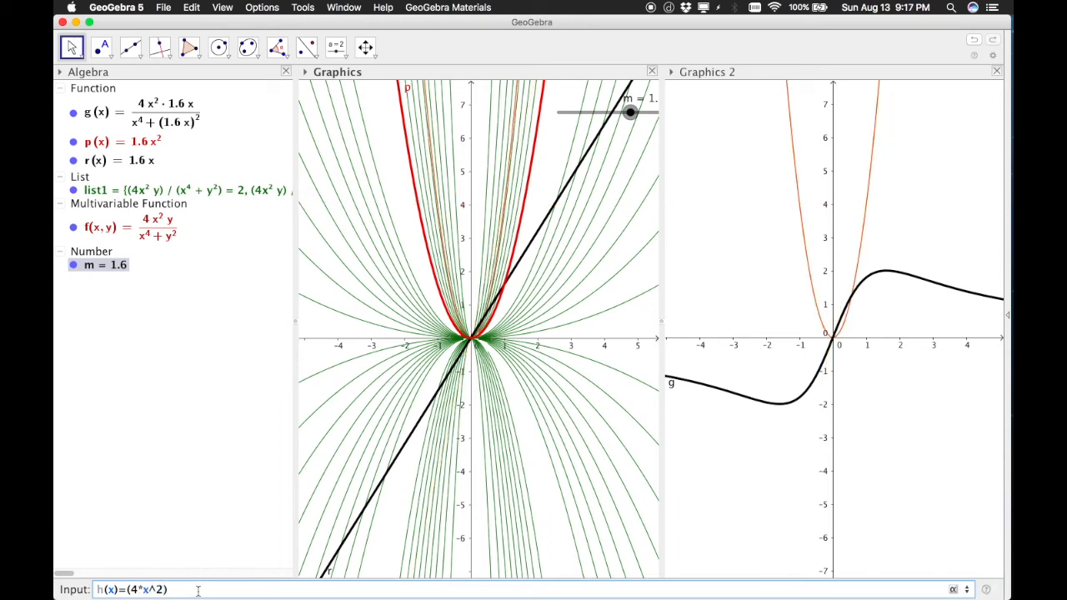
pyautogui.write('p(x))/')
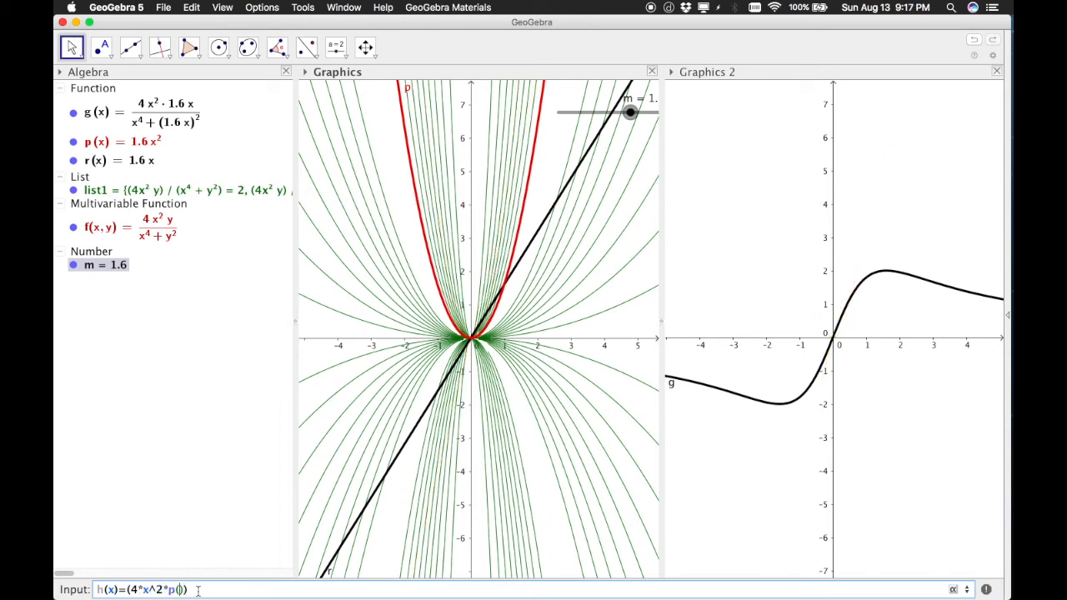
pyautogui.write('(')
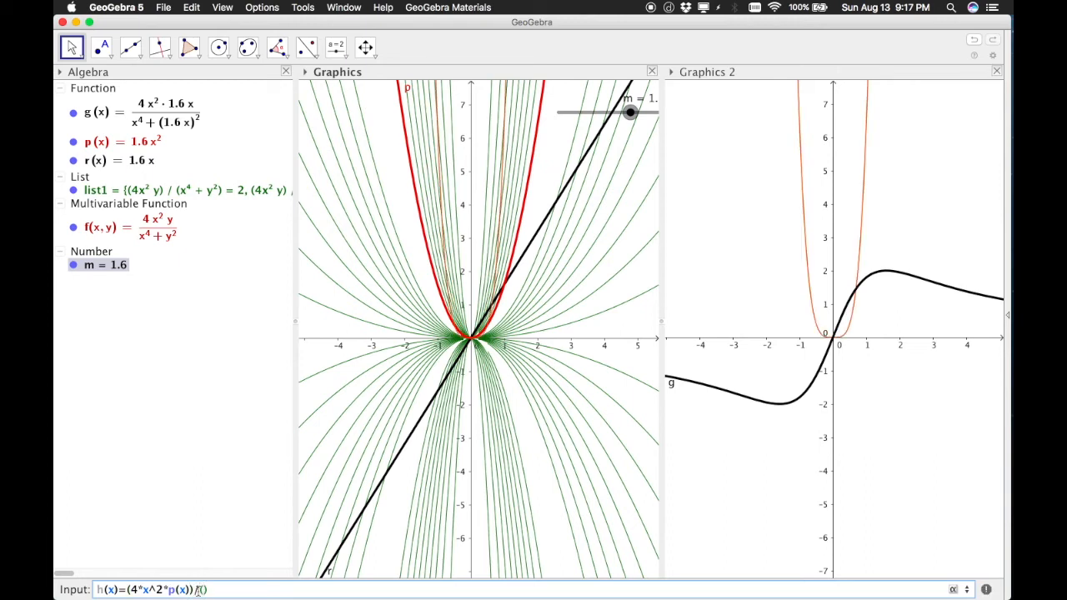
pyautogui.write('x^4+y^')
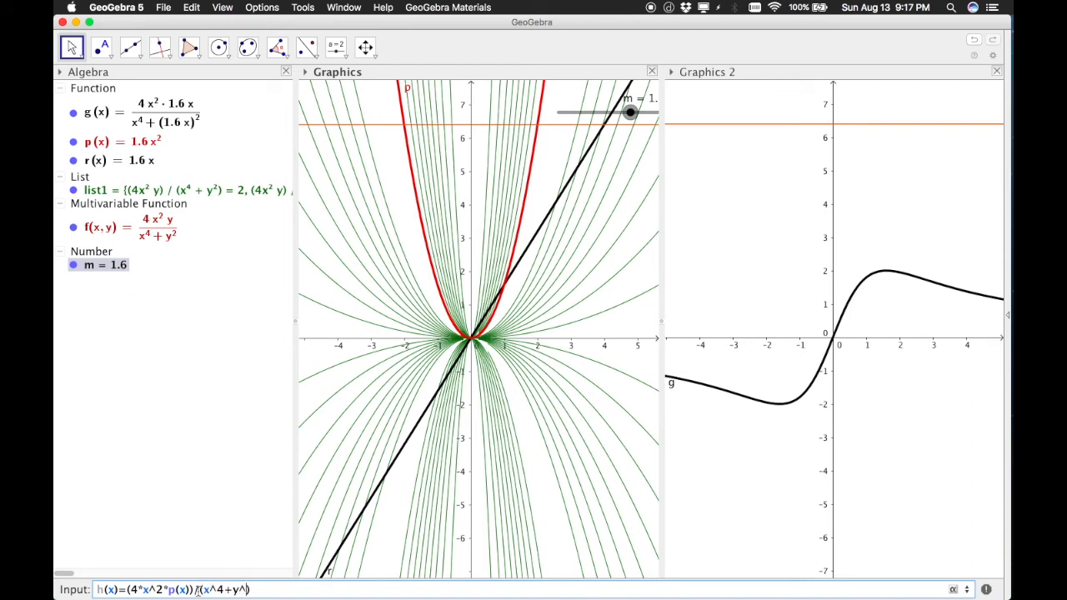
pyautogui.press('BackSpace')
pyautogui.press('BackSpace')
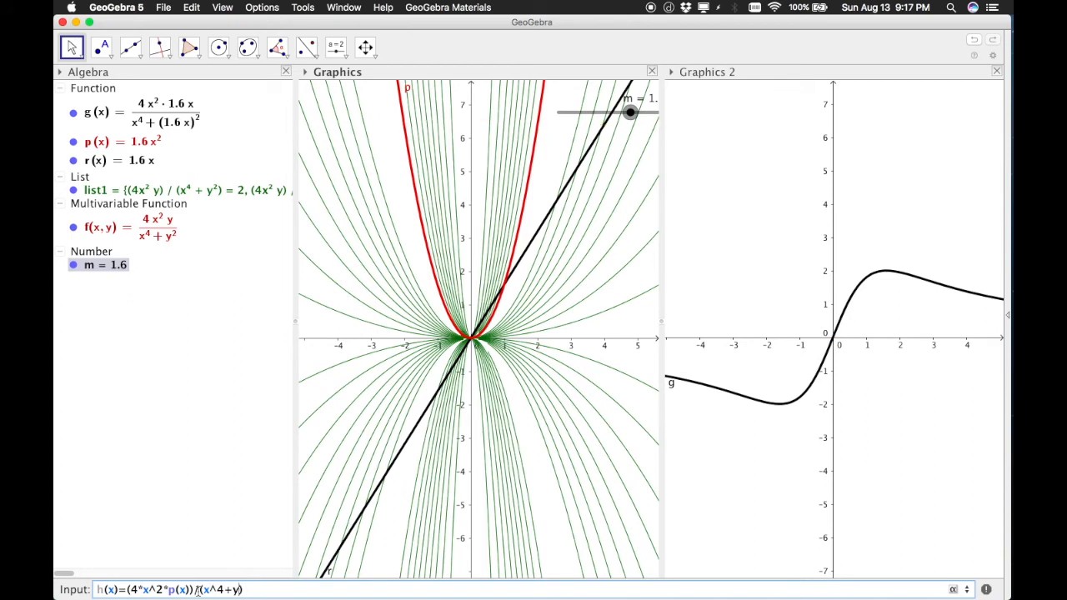
pyautogui.write('p(x)^2')
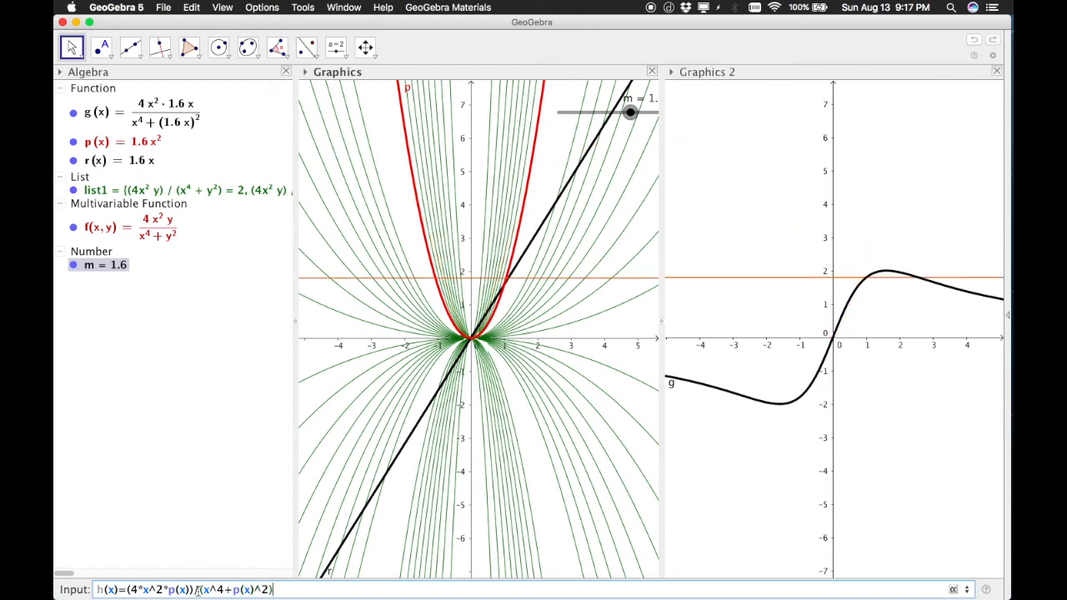
pyautogui.press('Return')
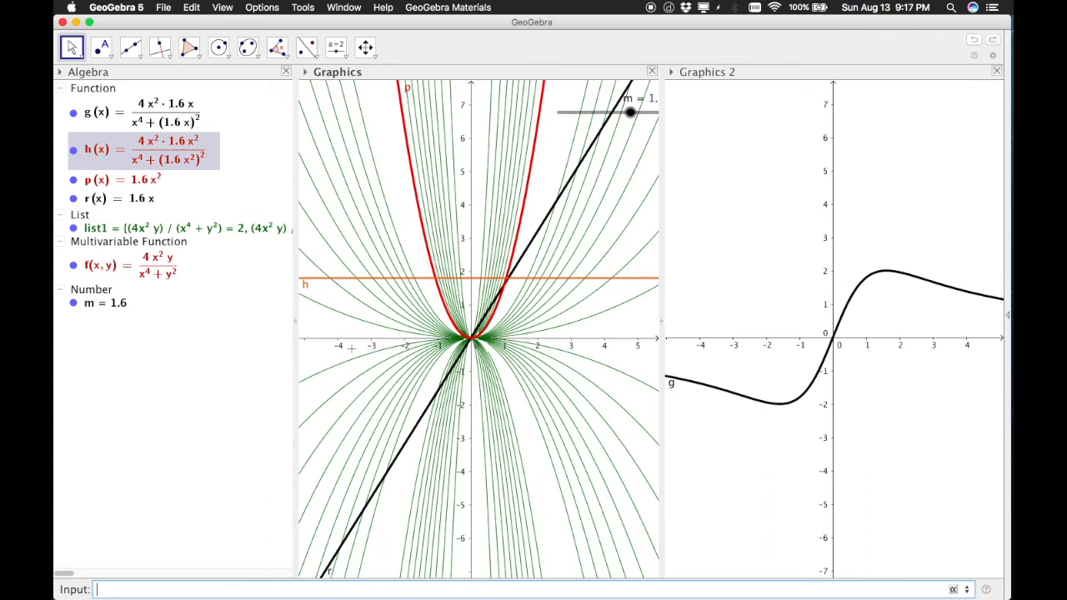
# - Change the location of function h from Graphics to Graphics 2 in its object properties
pyautogui.rightClick(423, 282)
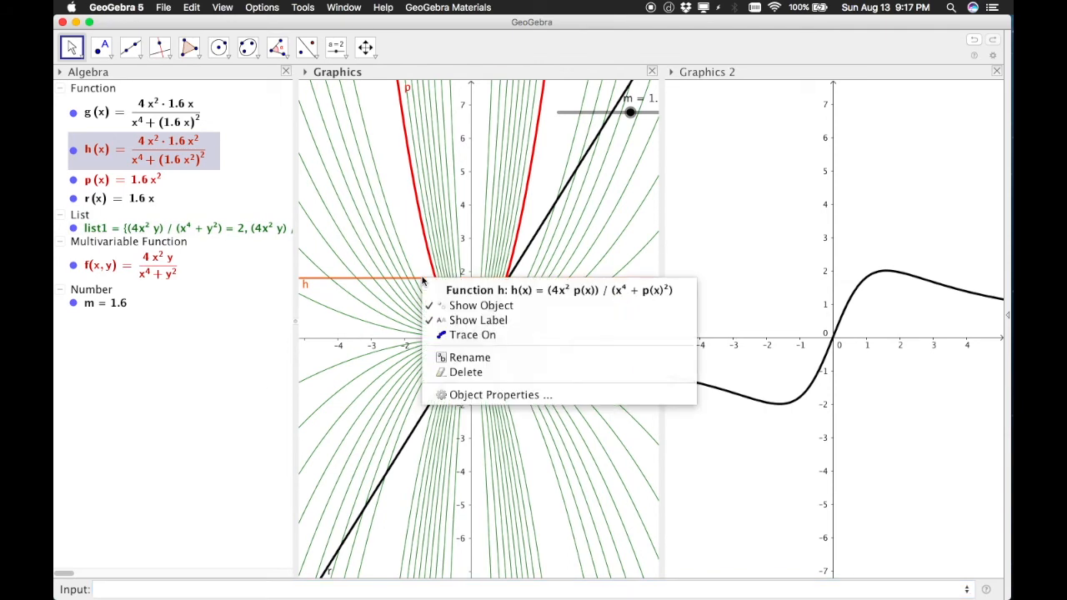
pyautogui.click(467, 393)
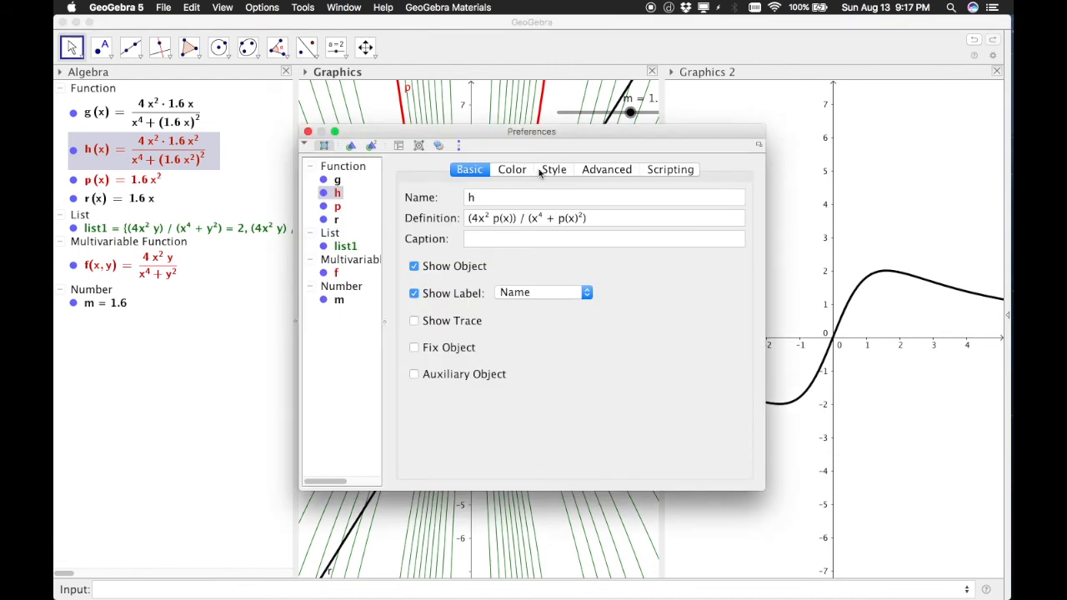
pyautogui.click(605, 170)
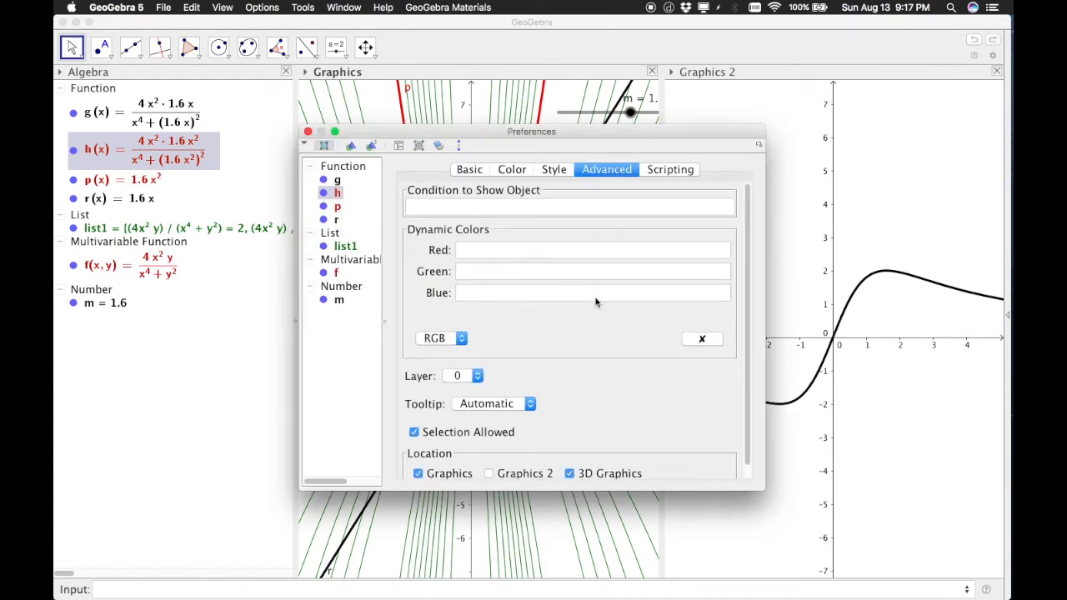
pyautogui.scroll(-2, 596, 301)
pyautogui.click(419, 461)
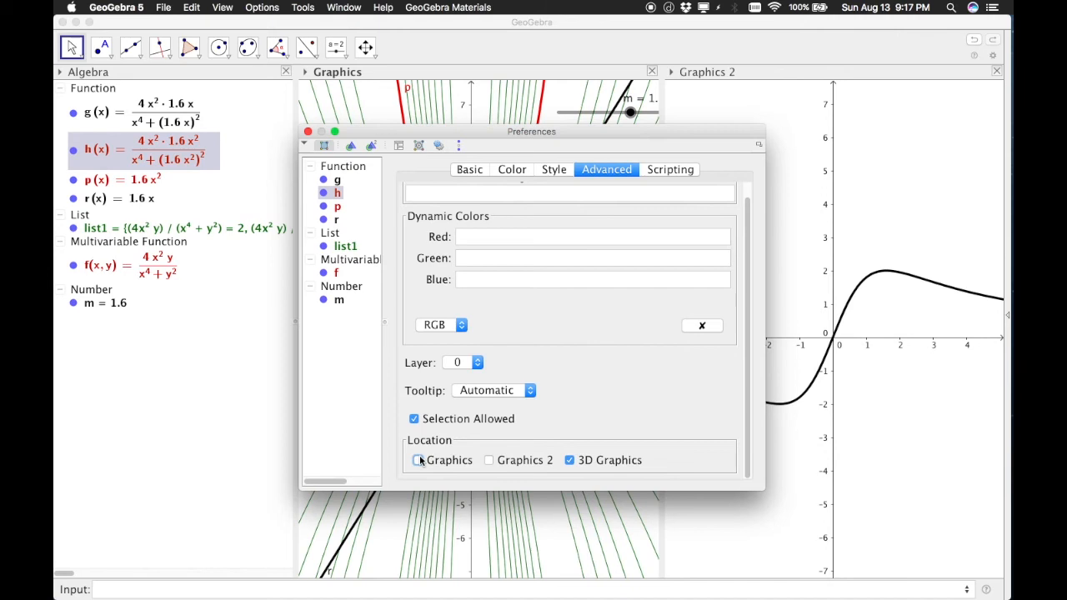
pyautogui.click(489, 461)
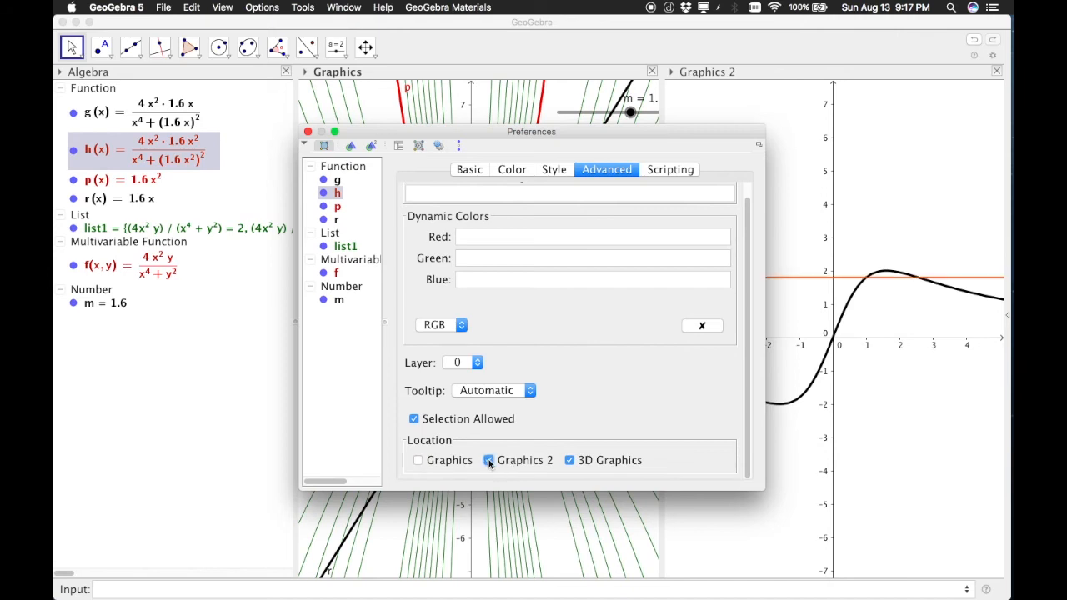
# - Format the curve h in red (255, 0, 0) with a line thickness of 7
pyautogui.click(512, 169)
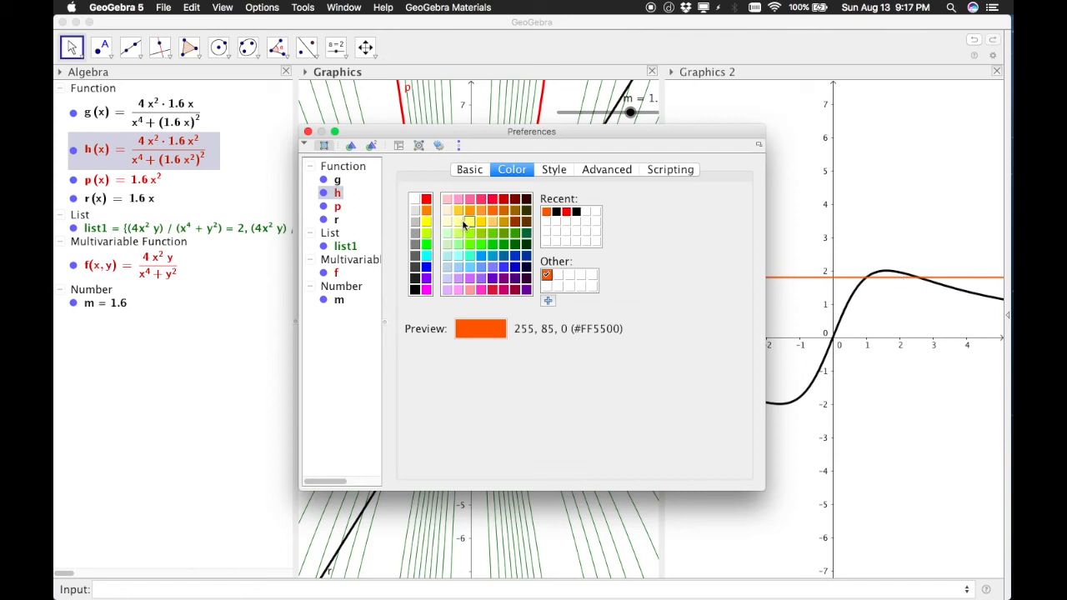
pyautogui.click(426, 199)
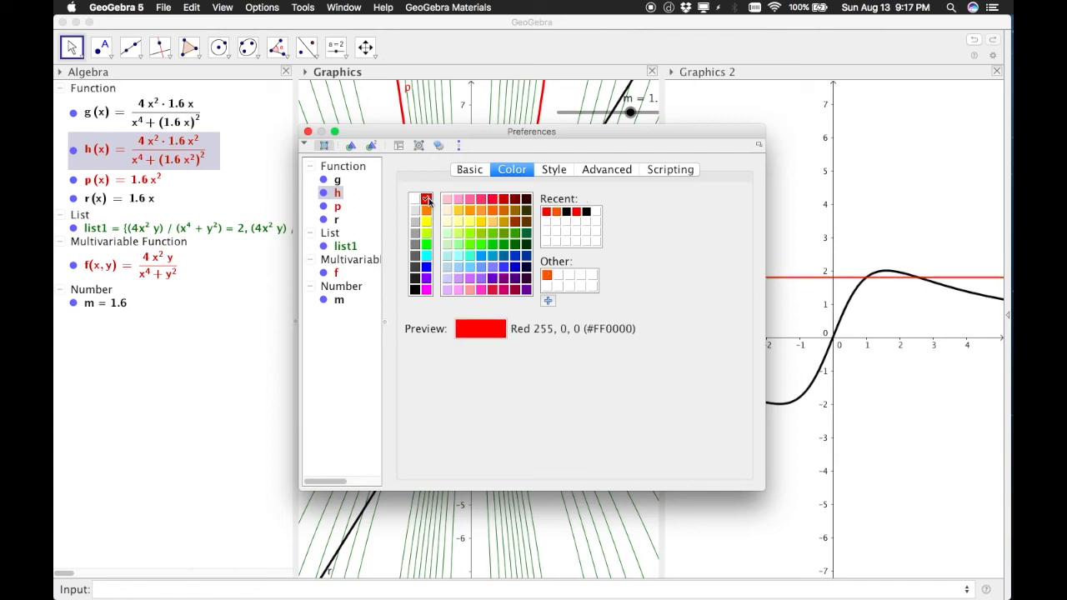
pyautogui.click(553, 169)
pyautogui.click(474, 219)
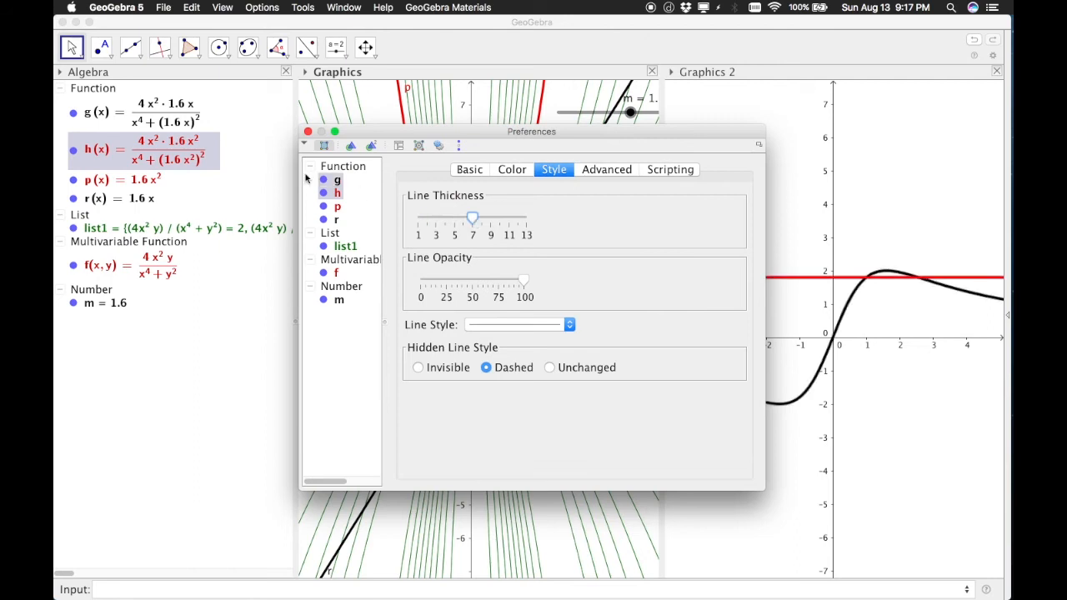
pyautogui.click(308, 131)
# - Set the slider m to 0.8 and show the 3D Graphics view
pyautogui.moveTo(631, 112)
pyautogui.mouseDown()
pyautogui.moveTo(622, 111)
pyautogui.moveTo(632, 121)
pyautogui.mouseUp()
pyautogui.moveTo(632, 121); pyautogui.dragTo(627, 115)
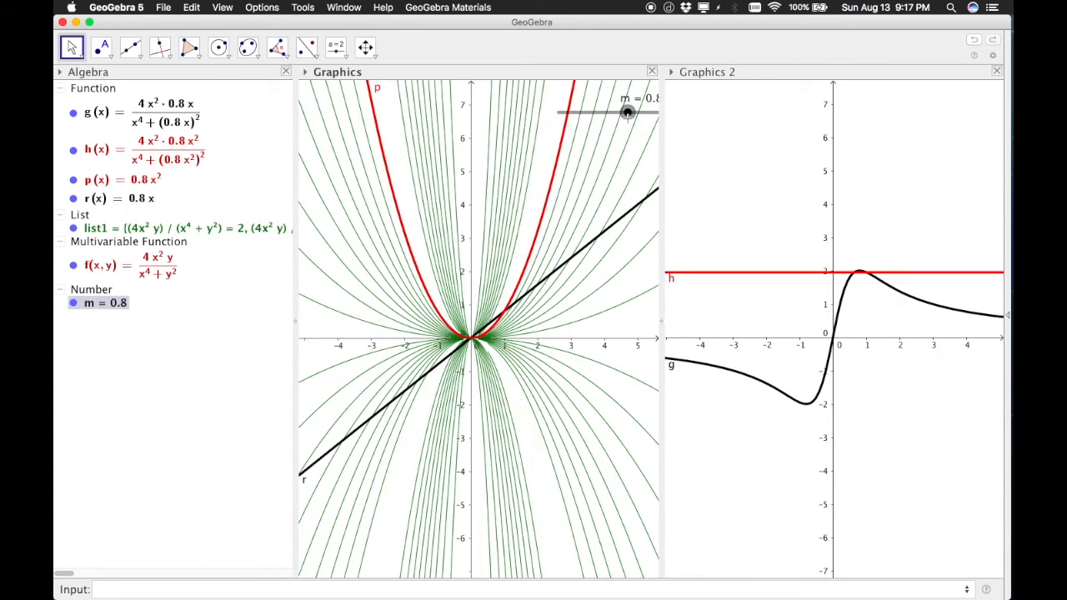
pyautogui.click(222, 7)
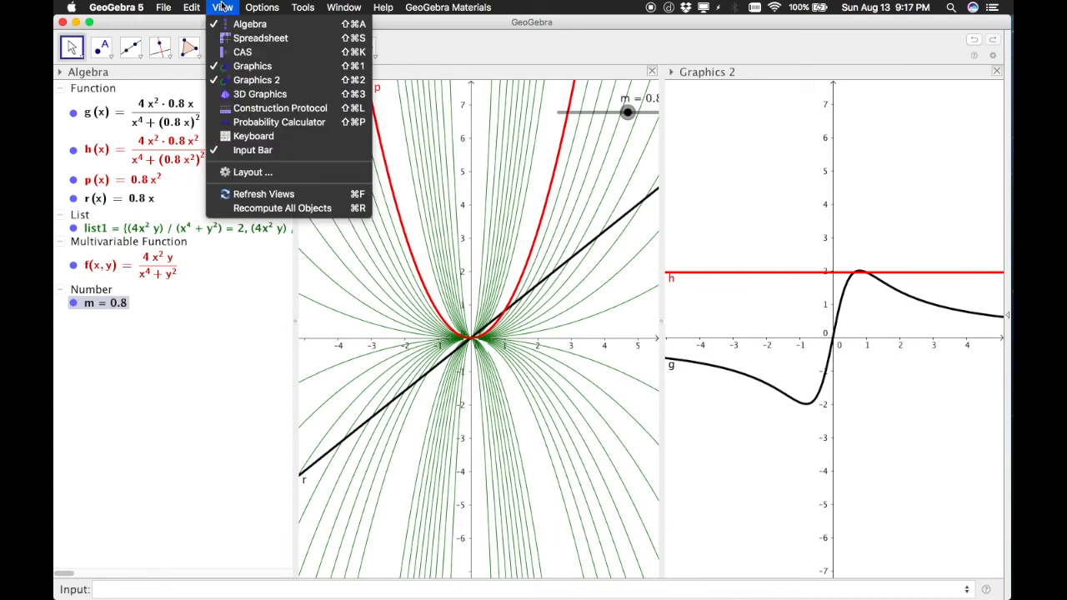
pyautogui.click(260, 94)
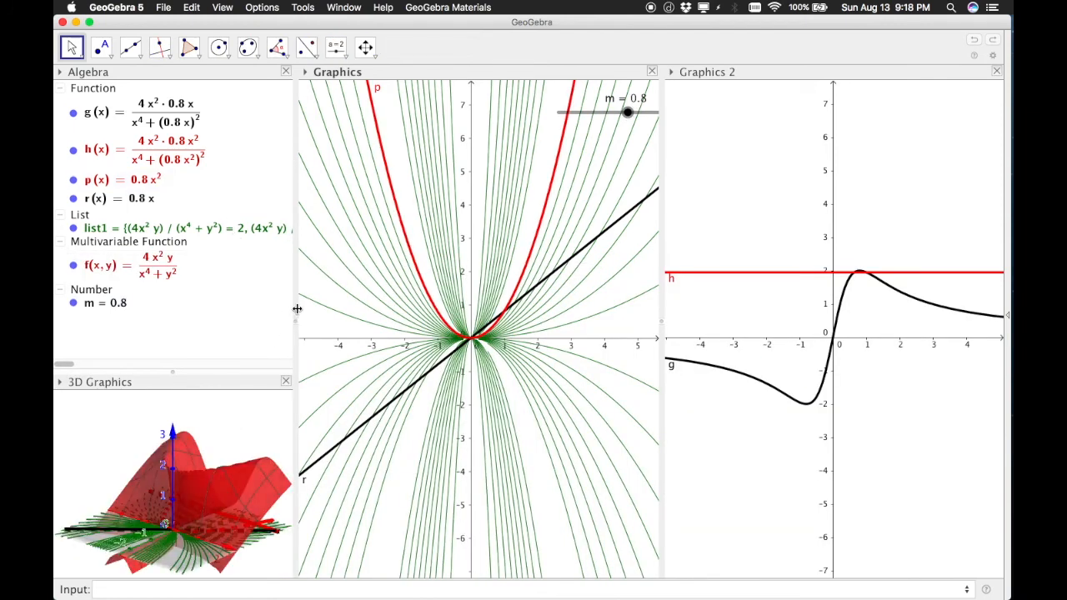
# - Inspect the surface and both trajectories from several 3D angles with the slider m set to 1.6
pyautogui.moveTo(239, 404); pyautogui.dragTo(247, 444)
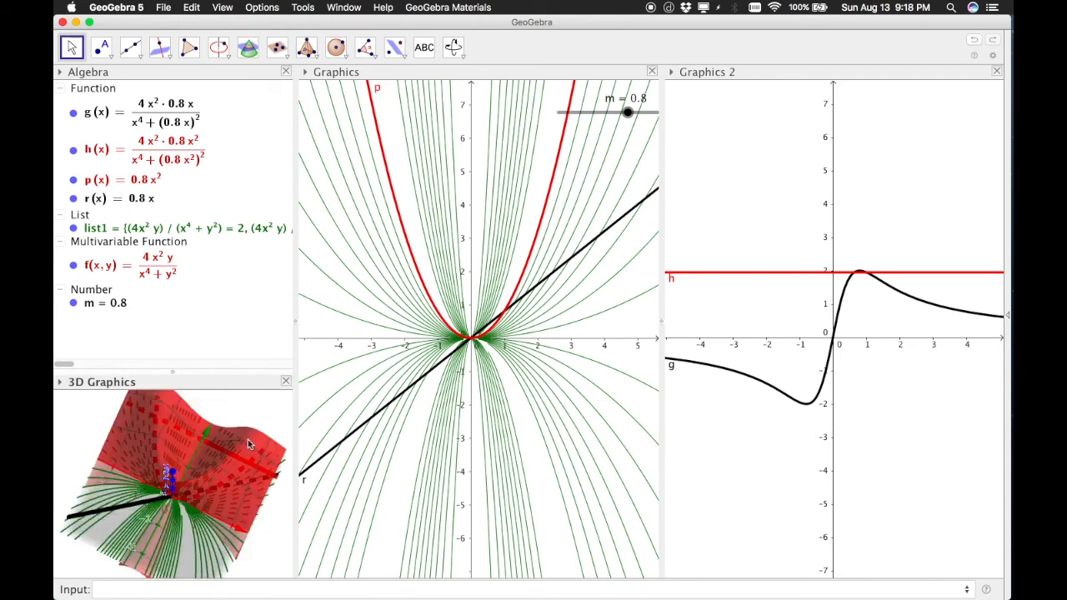
pyautogui.moveTo(622, 112)
pyautogui.mouseDown()
pyautogui.moveTo(610, 111)
pyautogui.moveTo(632, 111)
pyautogui.mouseUp()
pyautogui.click(266, 412)
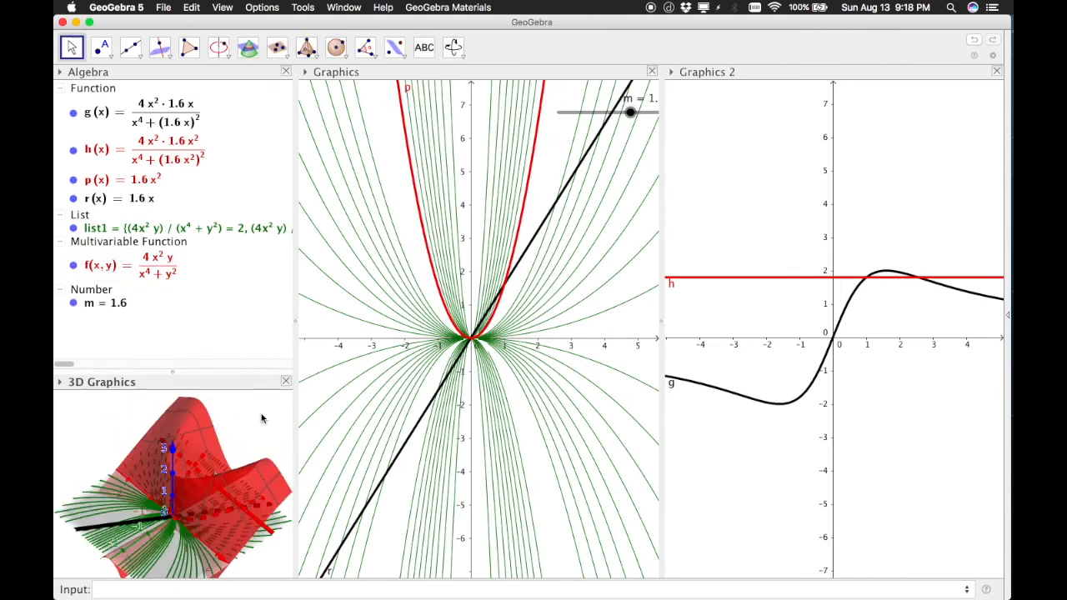
pyautogui.moveTo(269, 443); pyautogui.dragTo(282, 418)
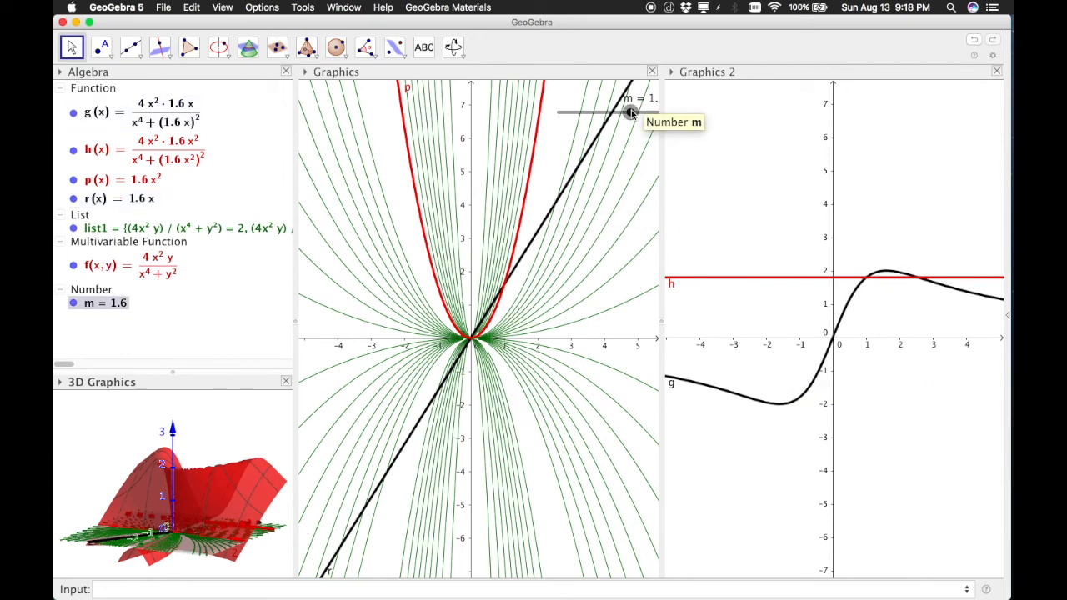
# - Compare g and h near x = 0 with the slider m at -1.6, and set m to 0.4
pyautogui.moveTo(632, 110)
pyautogui.mouseDown()
pyautogui.moveTo(611, 113)
pyautogui.moveTo(620, 112)
pyautogui.mouseUp()
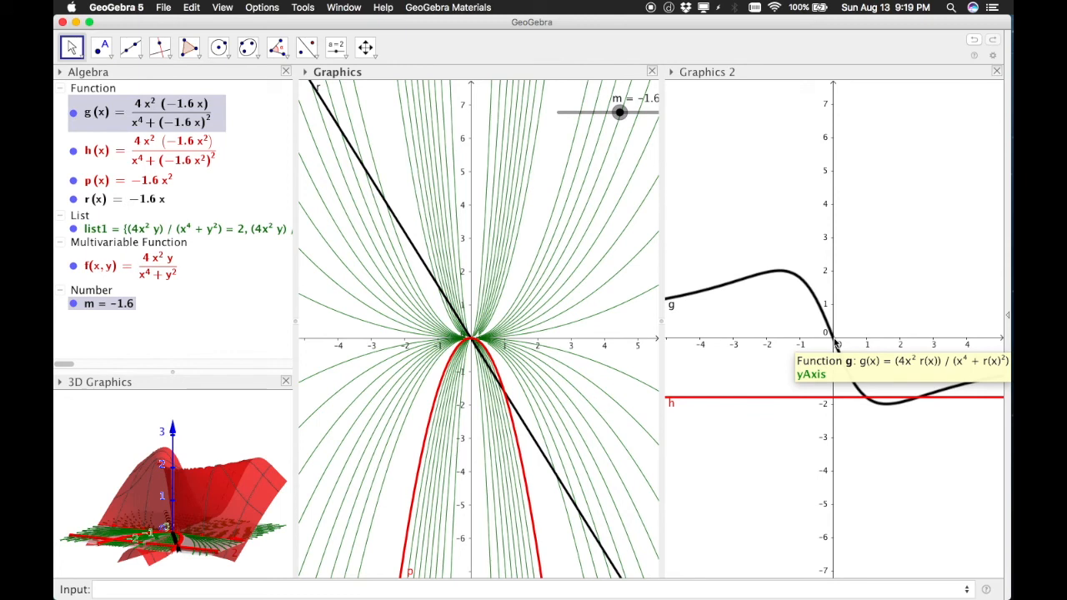
pyautogui.moveTo(620, 114)
pyautogui.mouseDown()
pyautogui.moveTo(570, 123)
pyautogui.moveTo(630, 123)
pyautogui.moveTo(626, 115)
pyautogui.mouseUp()
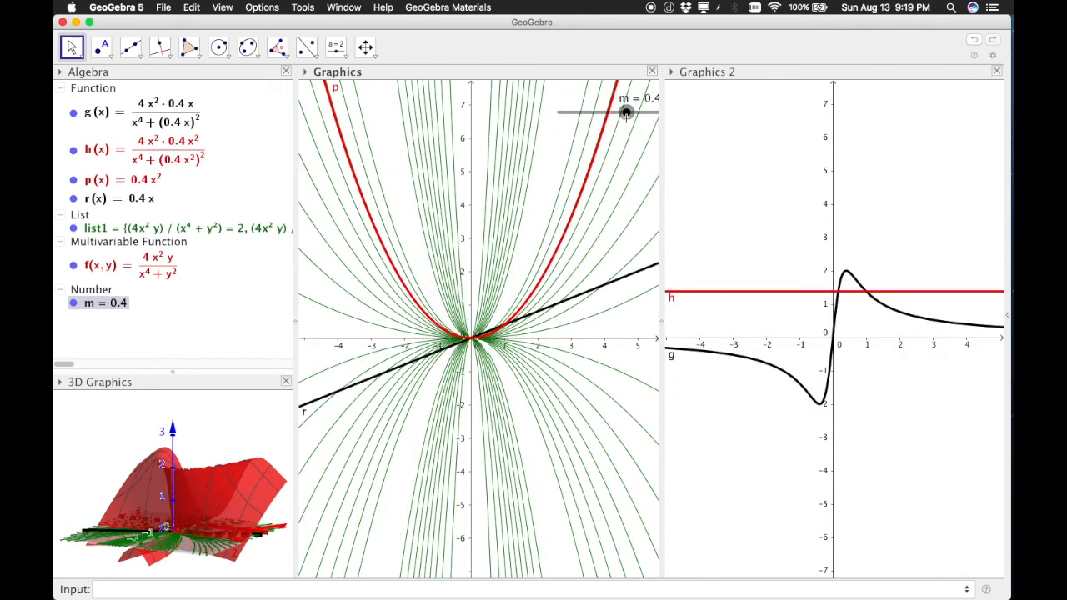
# - Try to create the intersection of h with the y-axis in Graphics 2, and delete the resulting point
pyautogui.click(114, 55)
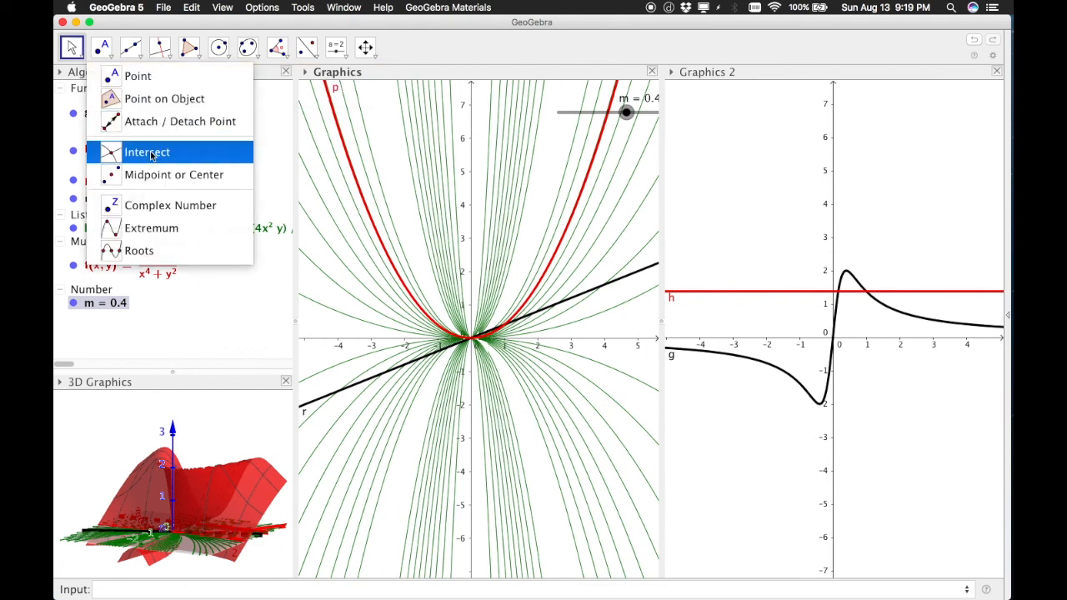
pyautogui.click(151, 154)
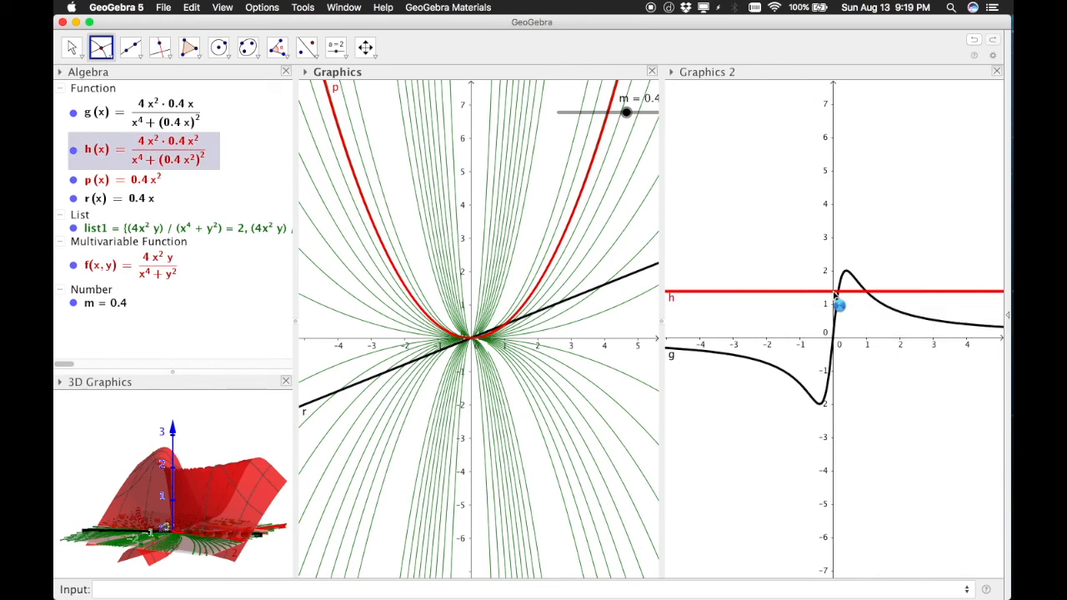
pyautogui.click(834, 293)
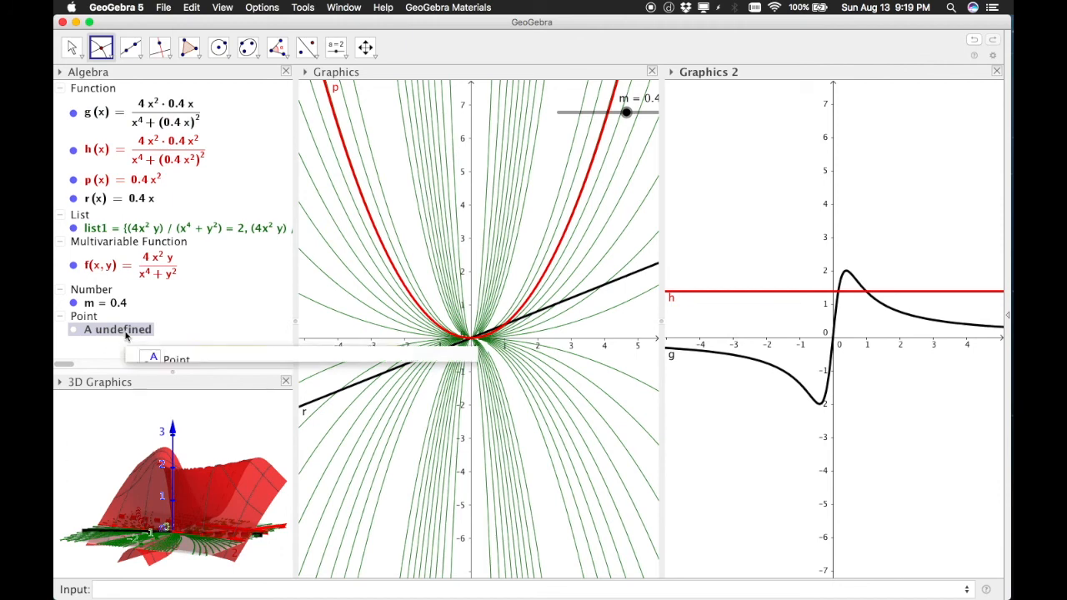
pyautogui.press('Delete')
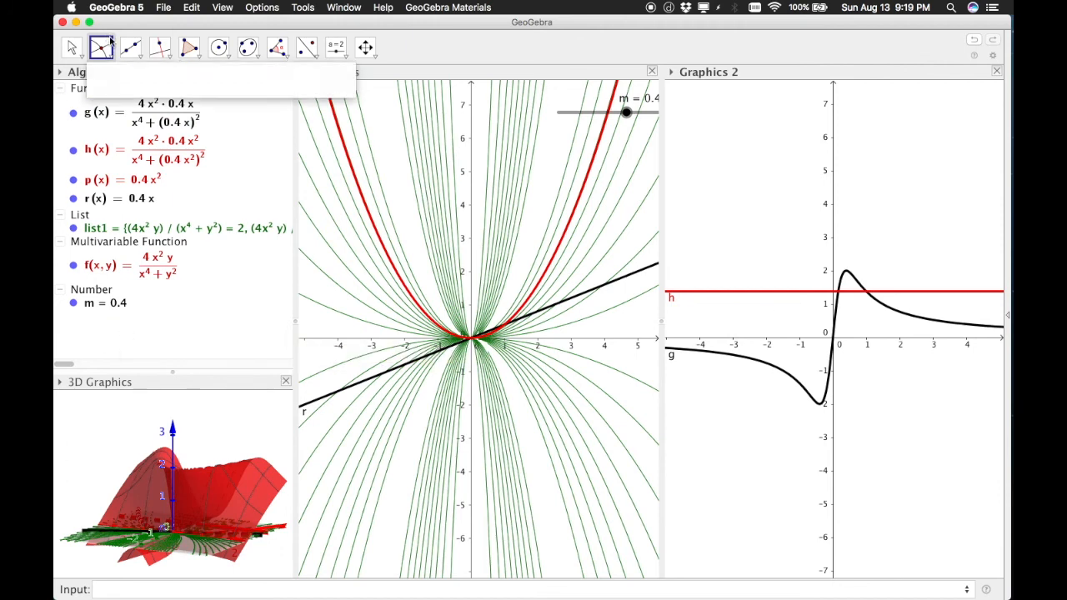
# - Place a point on the line h next to the y-axis in Graphics 2, at about (-0.02, 1.38)
pyautogui.click(111, 59)
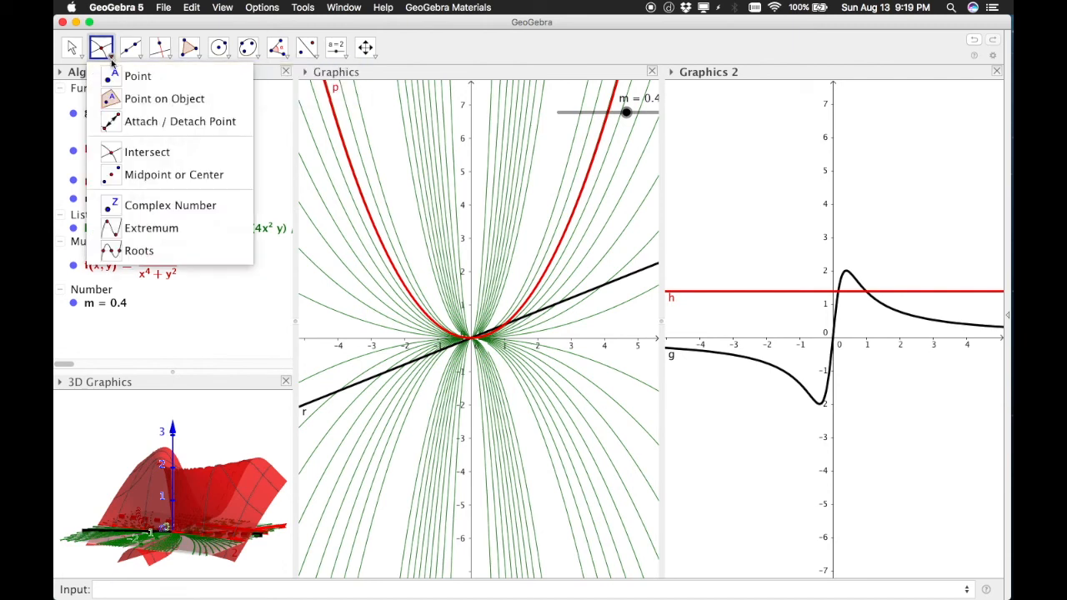
pyautogui.click(116, 76)
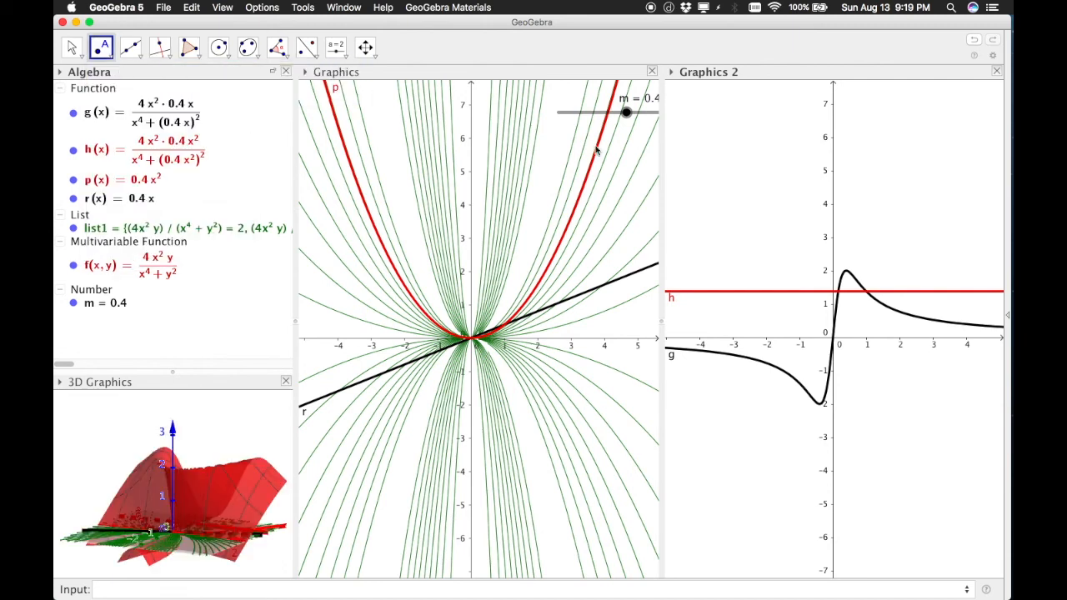
pyautogui.click(832, 291)
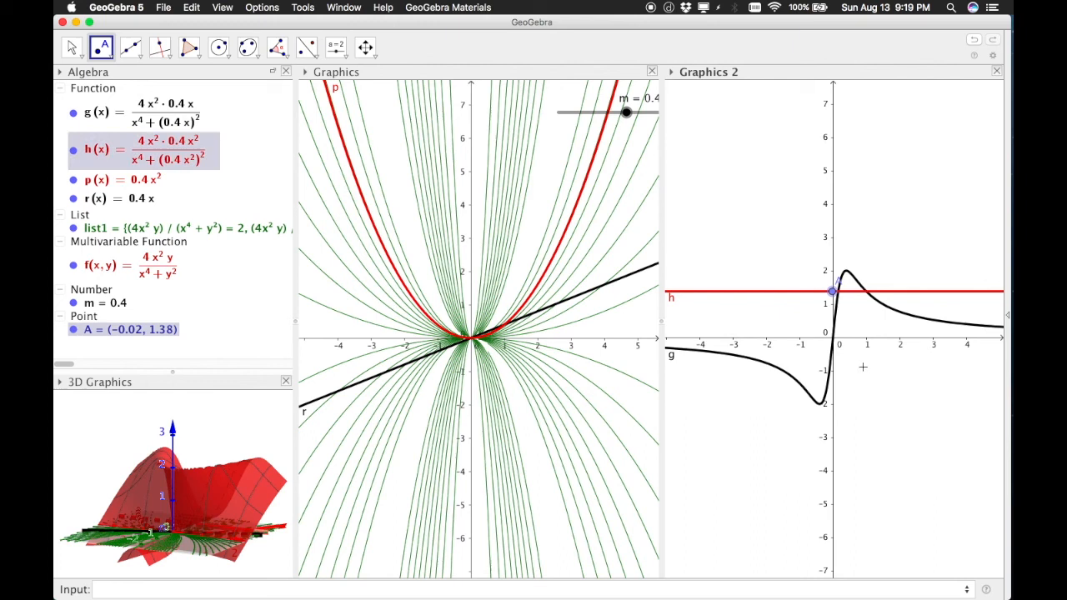
# - Leave the Point tool and set the slider m to 1
pyautogui.press('Escape')
pyautogui.moveTo(628, 114)
pyautogui.mouseDown()
pyautogui.moveTo(612, 112)
pyautogui.moveTo(643, 122)
pyautogui.moveTo(630, 130)
pyautogui.mouseUp()
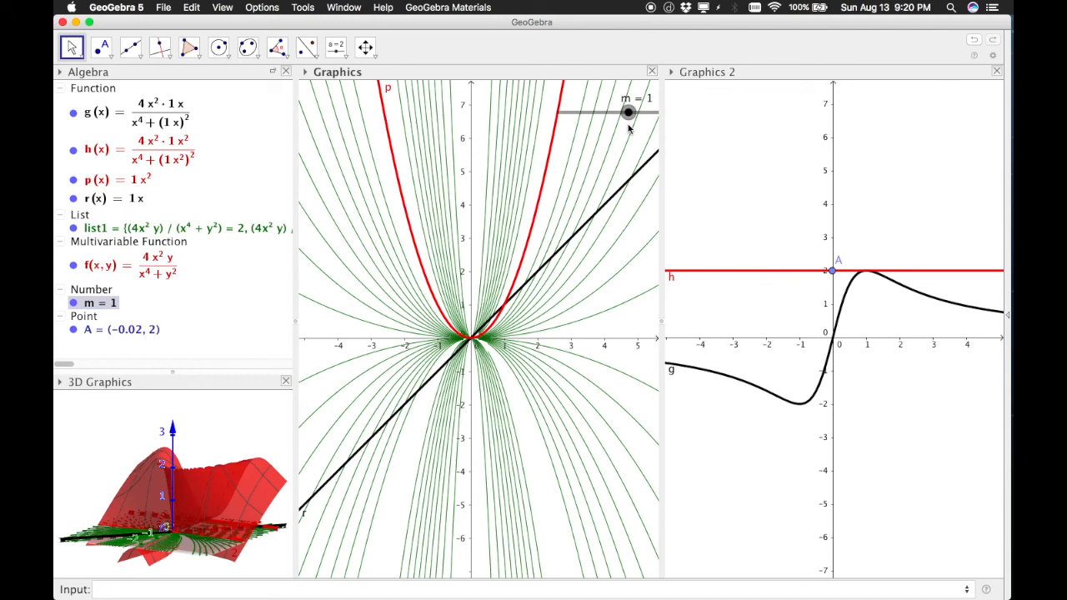
# - Switch to OneNote and draw a black arrow pointing at the (3,3) label beside the red surface figure
pyautogui.hotkey('ctrl', 'Left')
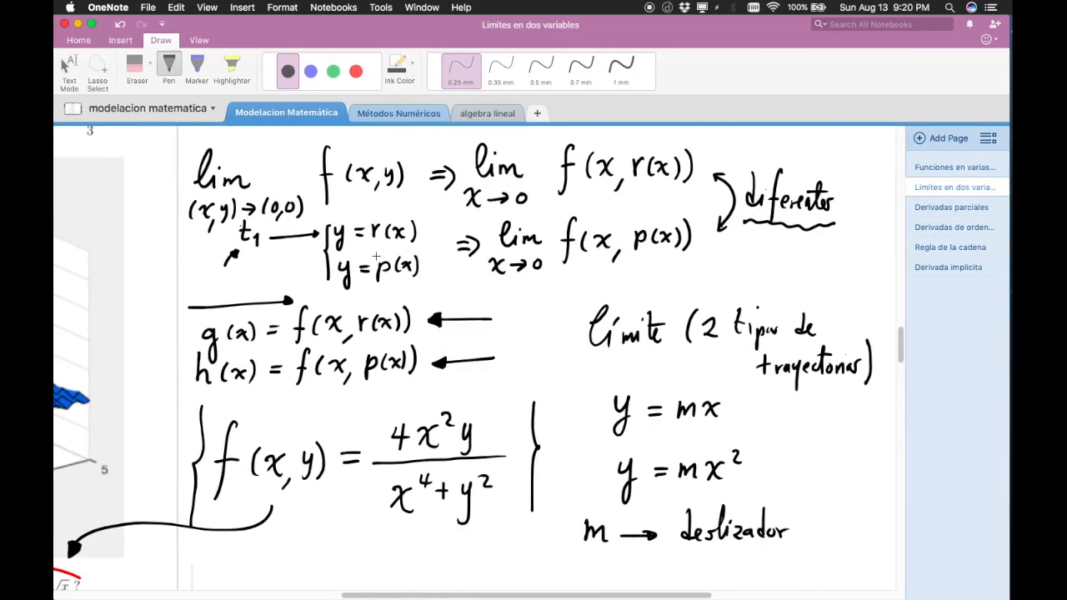
pyautogui.scroll(-10, 475, 358)
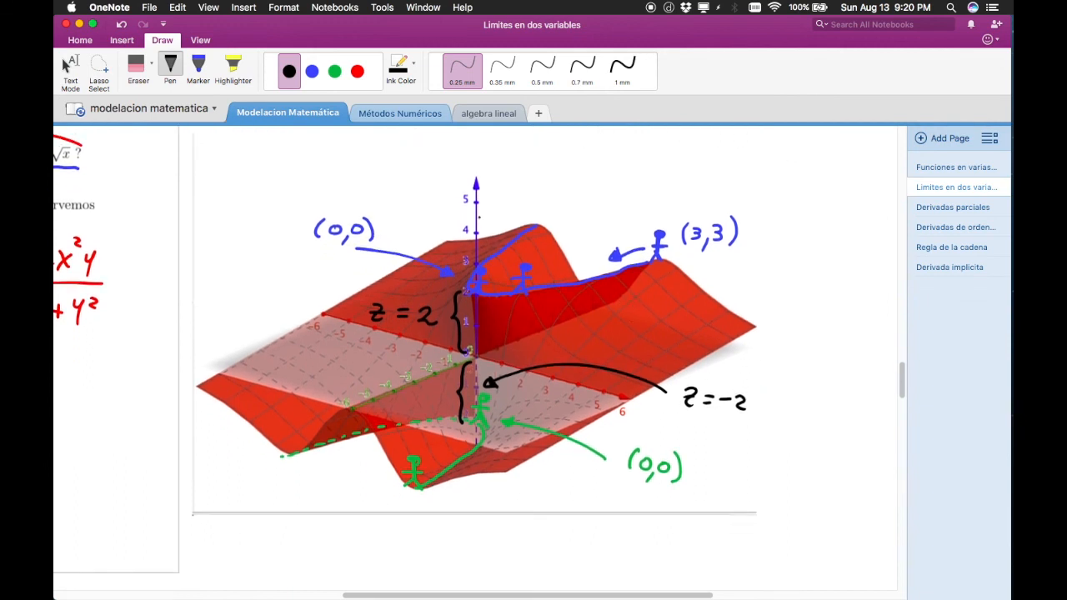
pyautogui.moveTo(851, 213); pyautogui.dragTo(773, 231)
# - Switch to GeoGebra and close the 3D Graphics view
pyautogui.hotkey('ctrl', 'Right')
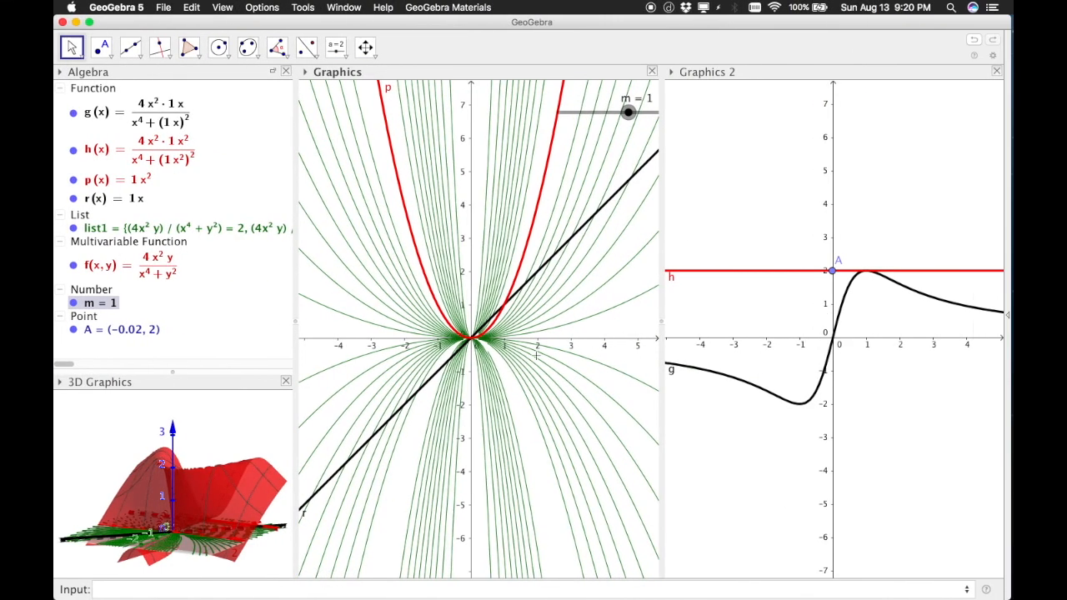
pyautogui.click(285, 382)
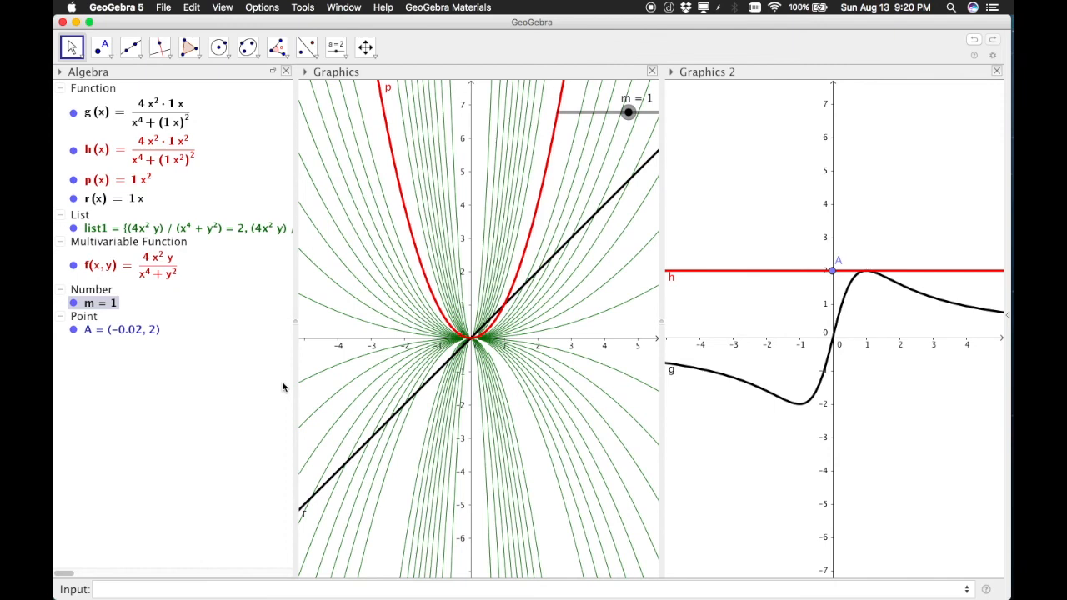
# - Switch to OneNote and trace the surface's upper ridge in black, mark the approach to the z-axis, and underline z = 2
pyautogui.hotkey('ctrl', 'Left')
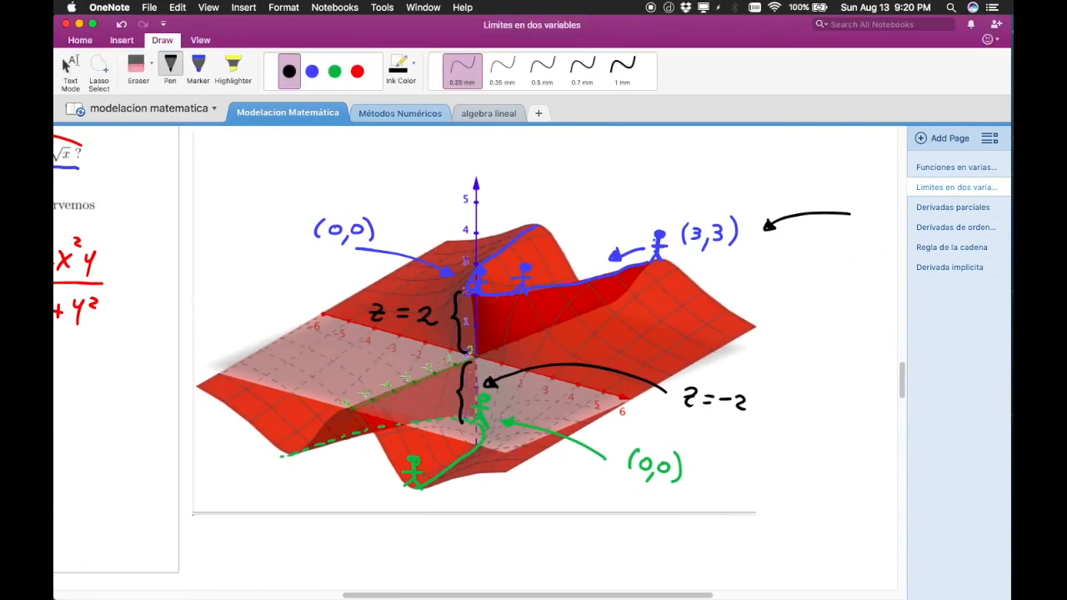
pyautogui.moveTo(643, 203); pyautogui.dragTo(648, 224)
pyautogui.moveTo(656, 260)
pyautogui.mouseDown()
pyautogui.moveTo(475, 292)
pyautogui.moveTo(470, 280)
pyautogui.moveTo(532, 225)
pyautogui.mouseUp()
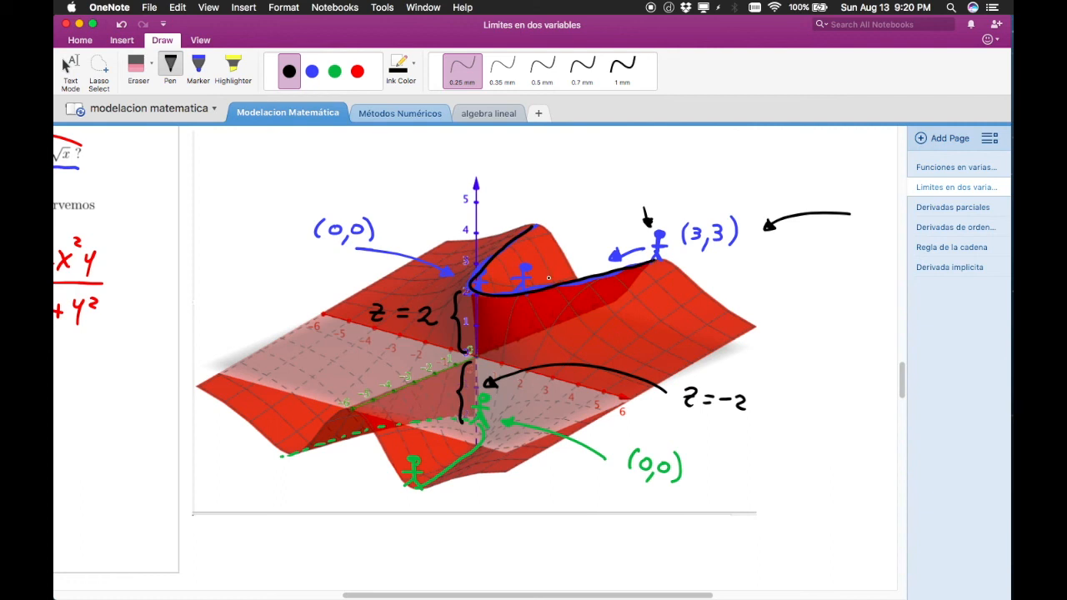
pyautogui.moveTo(527, 276)
pyautogui.mouseDown()
pyautogui.moveTo(460, 282)
pyautogui.moveTo(472, 291)
pyautogui.mouseUp()
pyautogui.moveTo(426, 329); pyautogui.dragTo(368, 331)
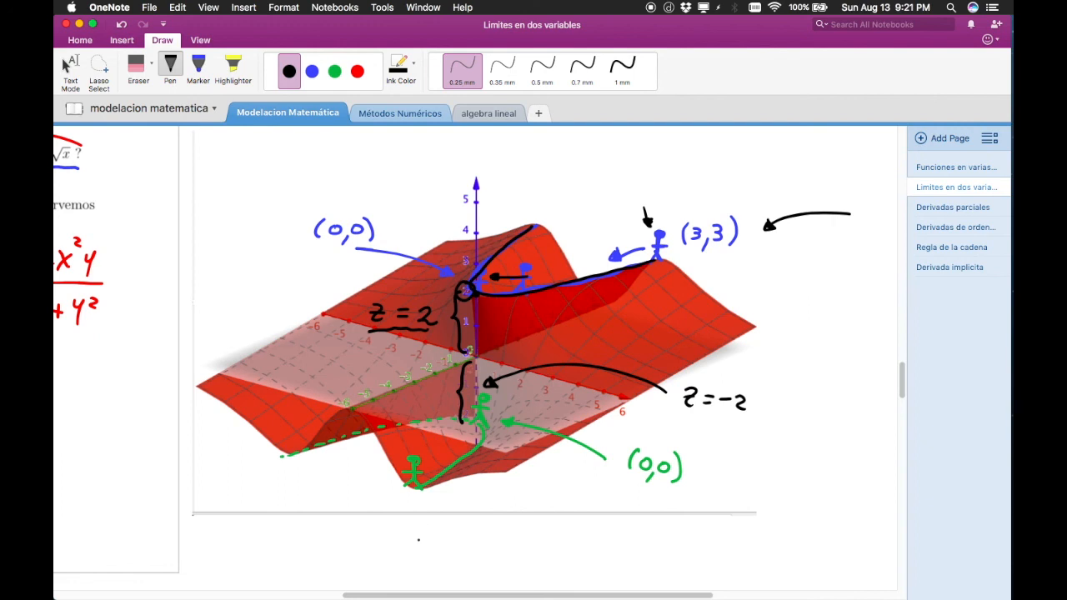
# - Draw black arrows around the lower green figure, including its direction of travel, and underline the z = -2 label
pyautogui.moveTo(390, 540); pyautogui.dragTo(395, 500)
pyautogui.click(419, 464)
pyautogui.moveTo(429, 468)
pyautogui.mouseDown()
pyautogui.moveTo(452, 448)
pyautogui.moveTo(451, 458)
pyautogui.moveTo(442, 451)
pyautogui.mouseUp()
pyautogui.moveTo(356, 481); pyautogui.dragTo(387, 474)
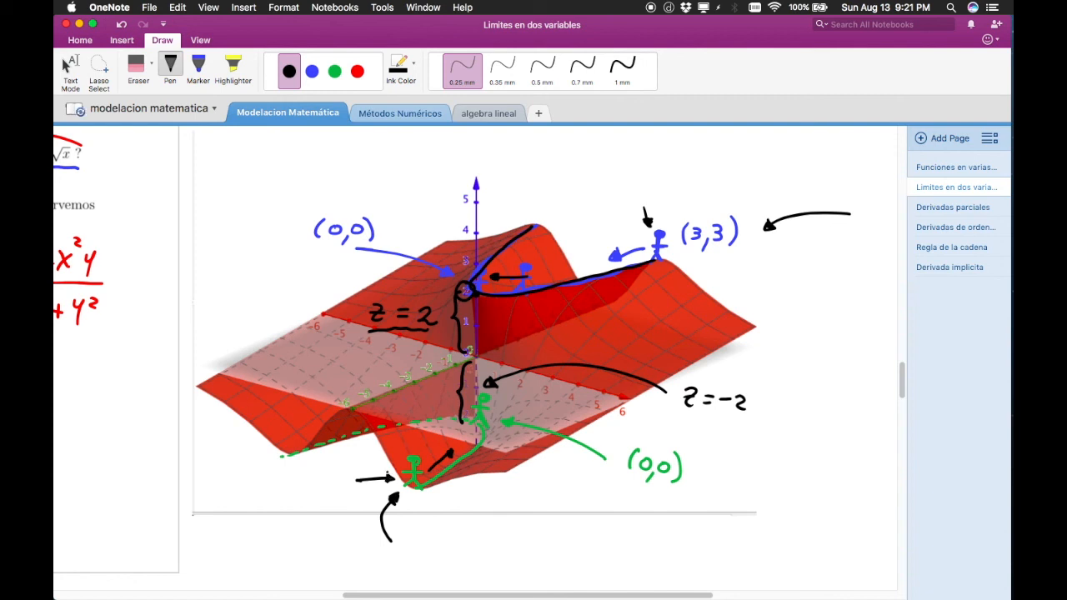
pyautogui.moveTo(755, 422)
pyautogui.mouseDown()
pyautogui.moveTo(683, 414)
pyautogui.moveTo(713, 437)
pyautogui.mouseUp()
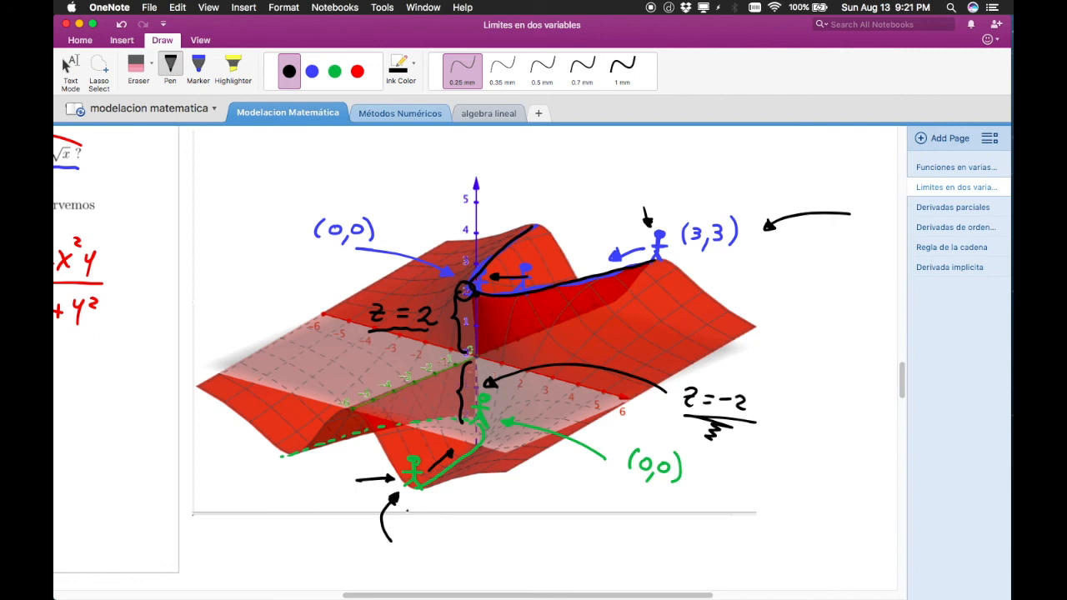
# - Trace the lower green path in black up to the z-axis, add an arrow at z = -2, and circle the green figure there
pyautogui.moveTo(416, 489)
pyautogui.mouseDown()
pyautogui.moveTo(473, 451)
pyautogui.moveTo(481, 427)
pyautogui.mouseUp()
pyautogui.moveTo(312, 450); pyautogui.dragTo(288, 458)
pyautogui.moveTo(818, 385); pyautogui.dragTo(770, 394)
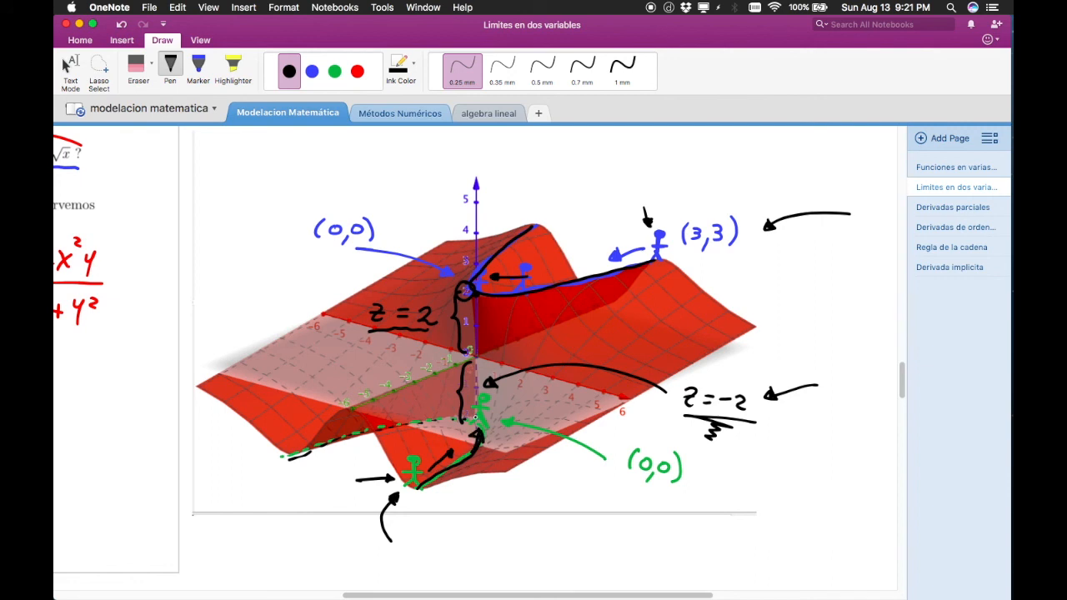
pyautogui.moveTo(494, 397)
pyautogui.mouseDown()
pyautogui.moveTo(479, 429)
pyautogui.moveTo(494, 399)
pyautogui.mouseUp()
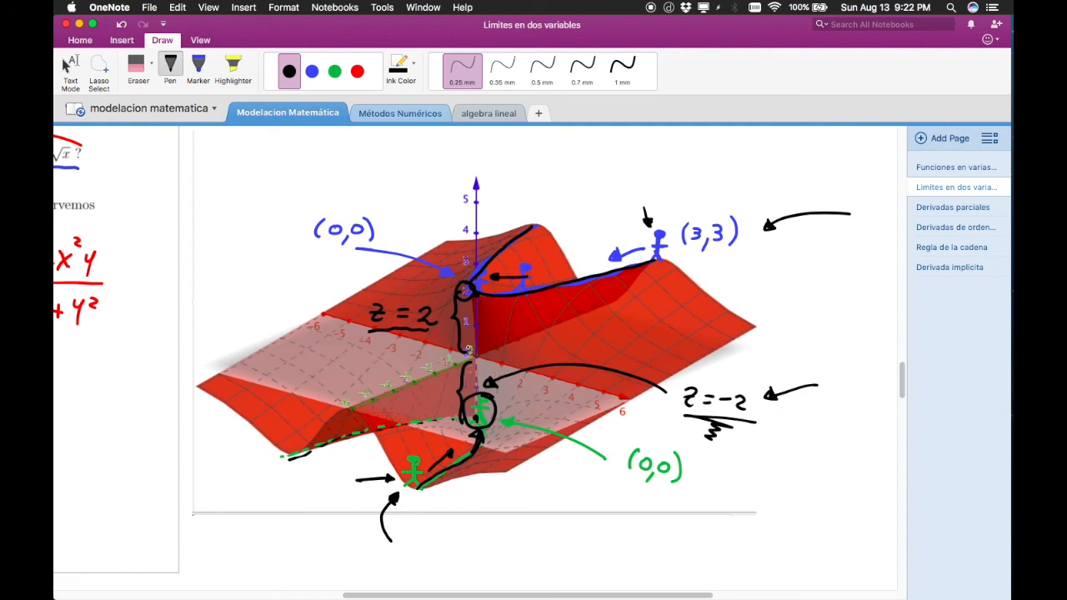
# - Draw two red pen arrows, one pointing at the surface's upper ridge and one at its lower valley
pyautogui.click(357, 71)
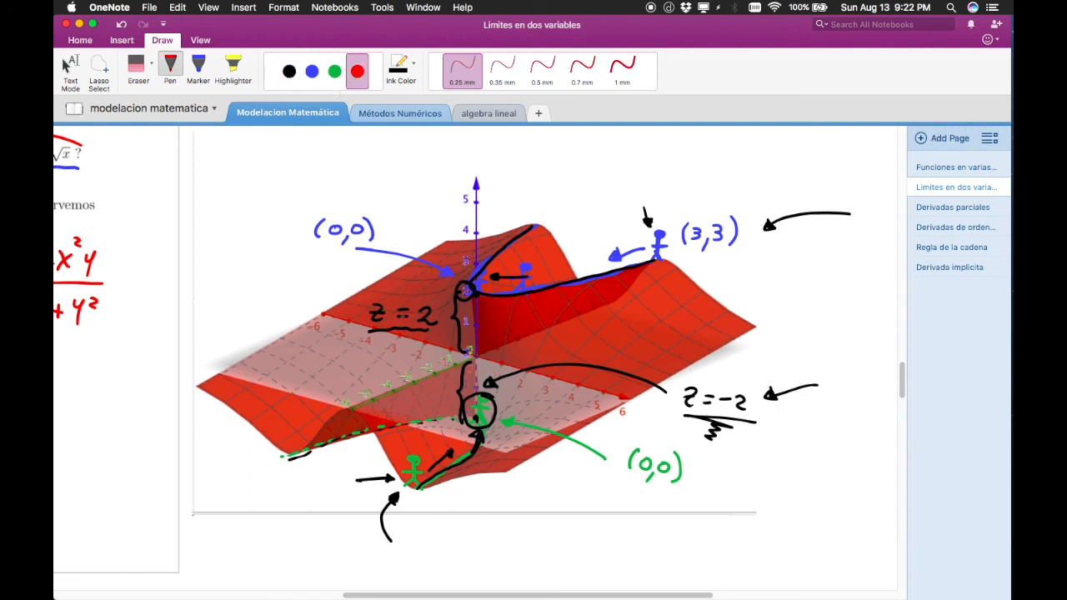
pyautogui.moveTo(624, 171)
pyautogui.mouseDown()
pyautogui.moveTo(586, 204)
pyautogui.moveTo(588, 223)
pyautogui.mouseUp()
pyautogui.moveTo(480, 557); pyautogui.dragTo(450, 502)
pyautogui.moveTo(447, 509)
pyautogui.mouseDown()
pyautogui.moveTo(450, 500)
pyautogui.moveTo(458, 514)
pyautogui.mouseUp()
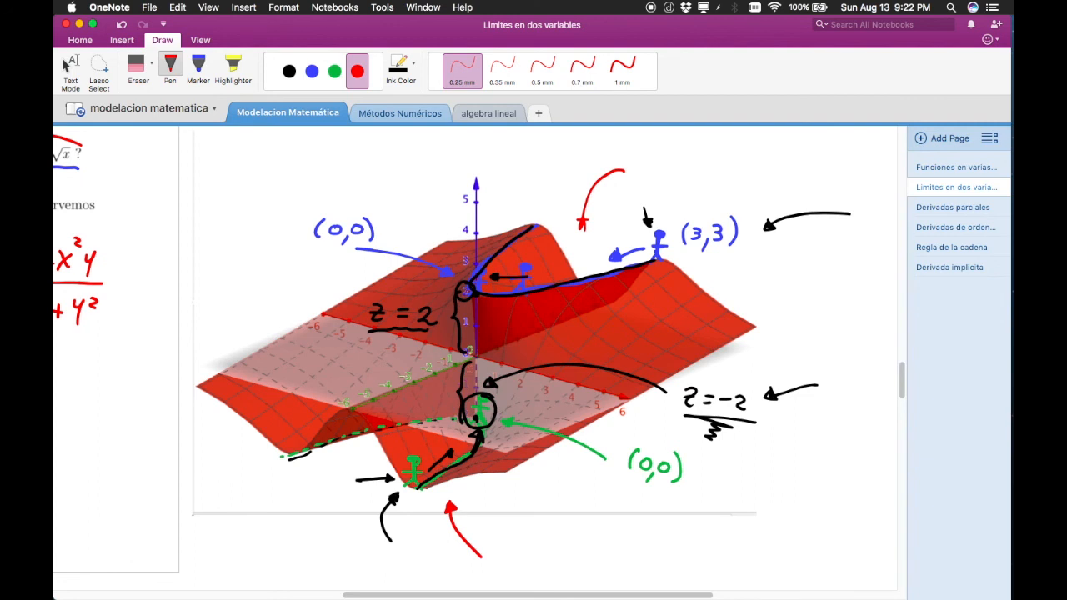
# - Check the graphs in GeoGebra, return to OneNote, and review the notes on the example limit and its parabolic trajectories
pyautogui.hotkey('ctrl', 'Right')
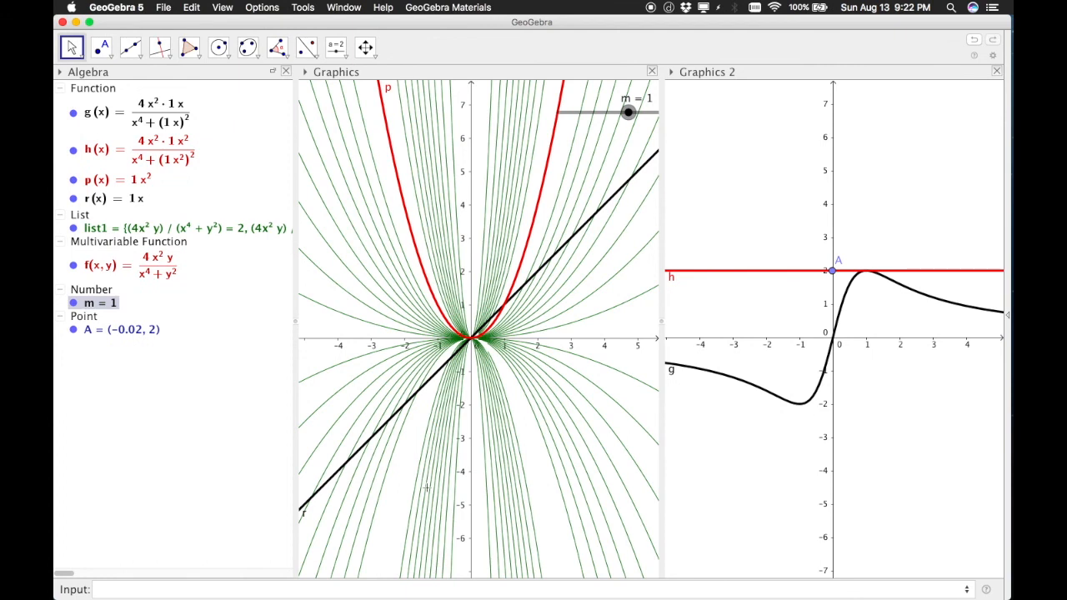
pyautogui.hotkey('ctrl', 'Left')
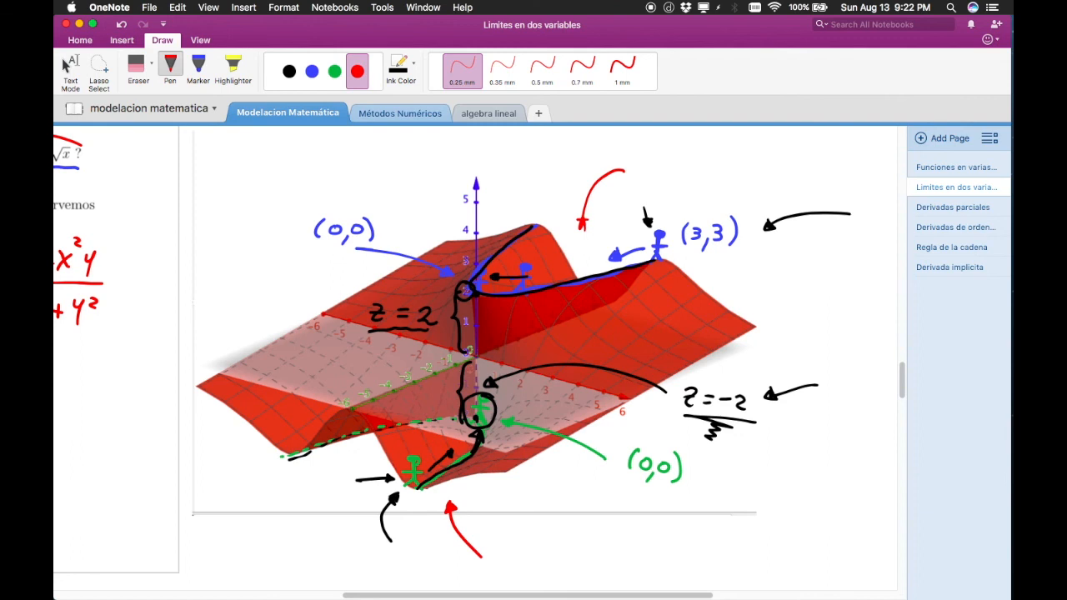
pyautogui.hscroll(-15, 207, 282)
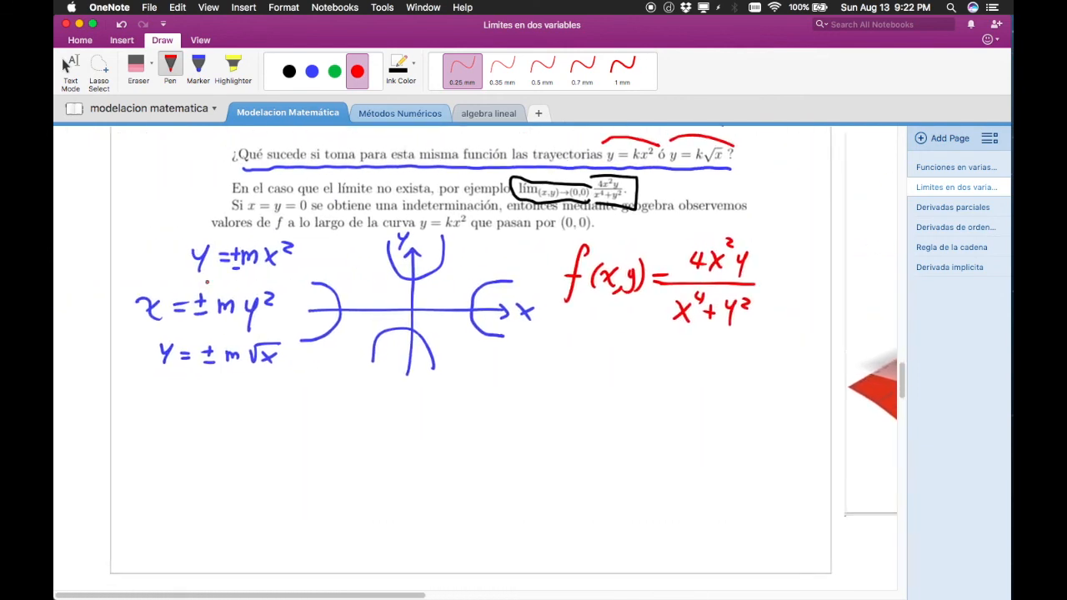
pyautogui.scroll(10, 207, 282)
pyautogui.scroll(-10, 206, 282)
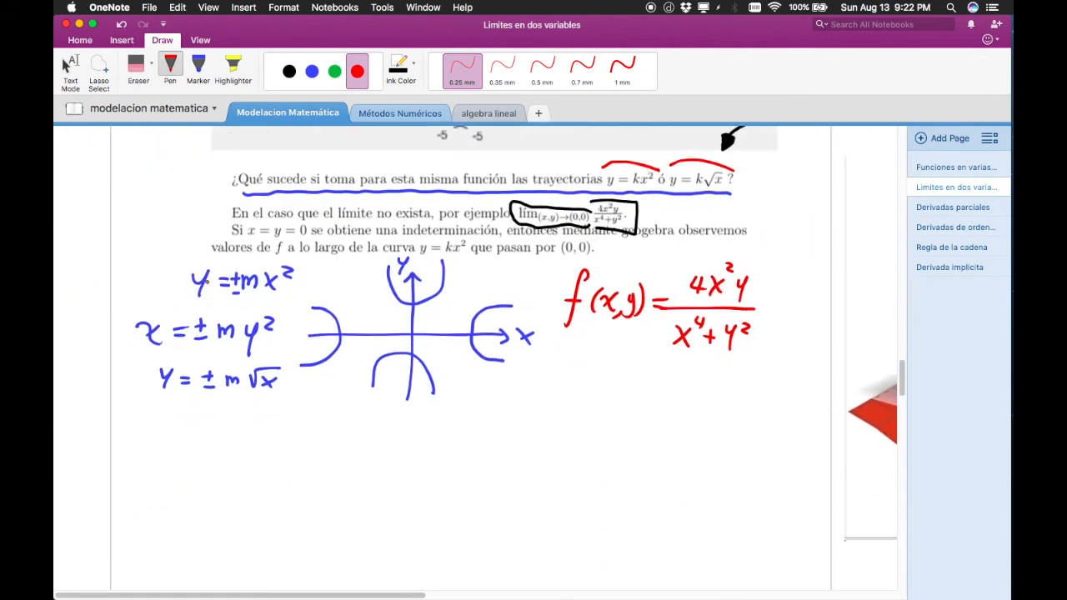